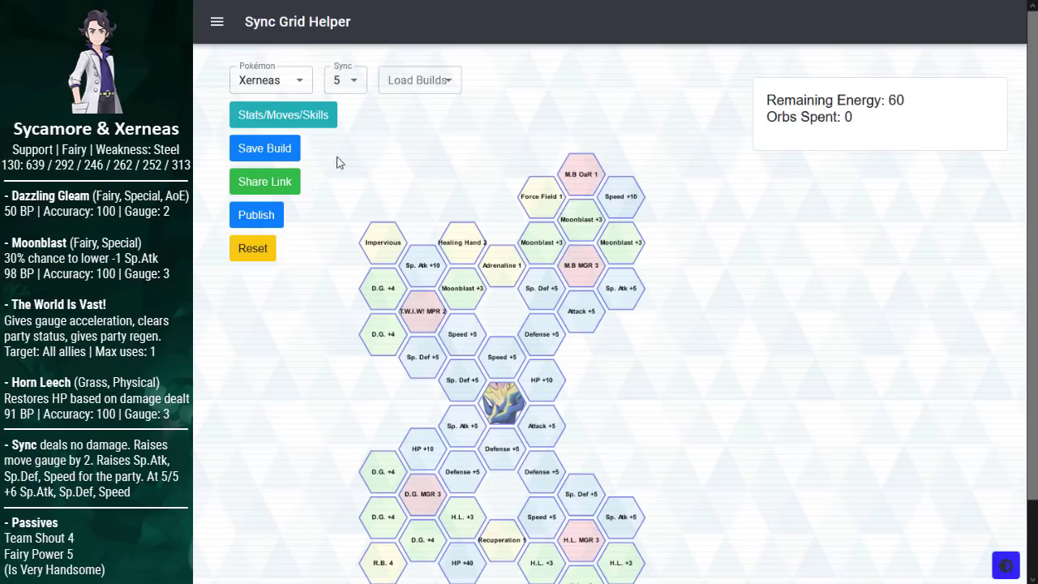
Step: Open the stats, moves and skills details for Xerneas and examine the Total column of the Lv130 stats
left_click(315, 123)
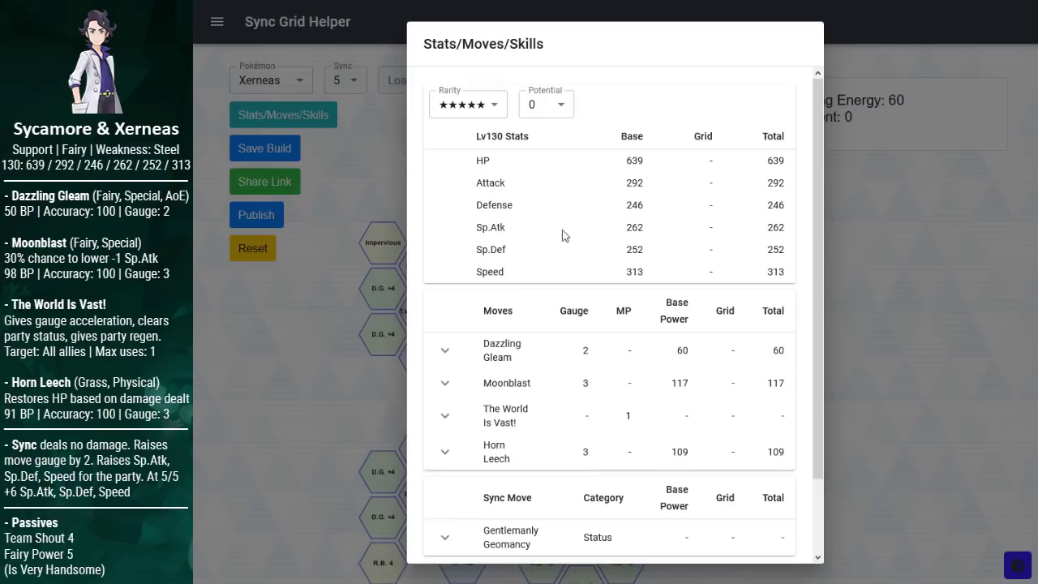
left_click_drag(765, 159, 786, 272)
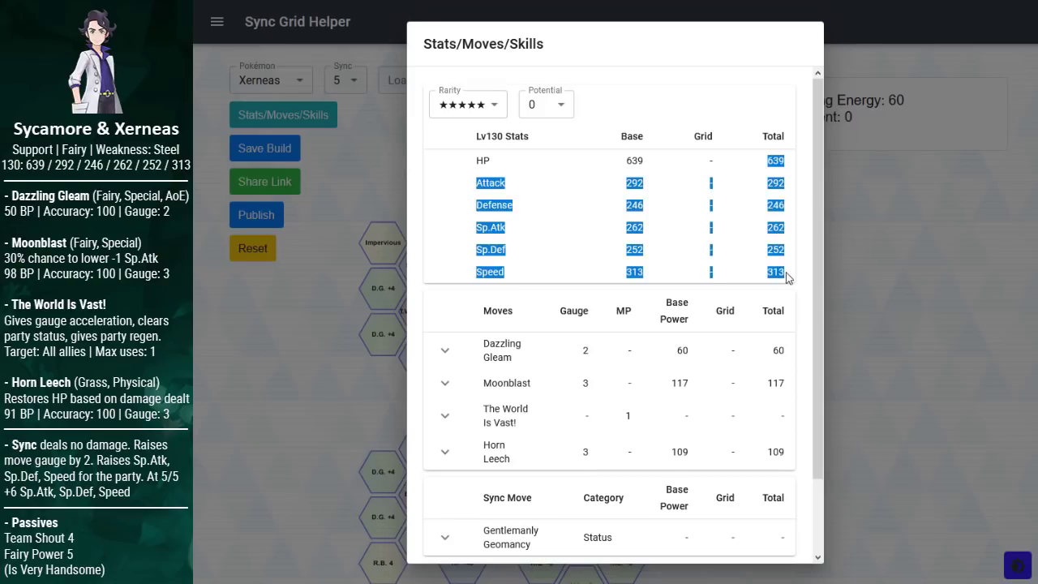
left_click(786, 273)
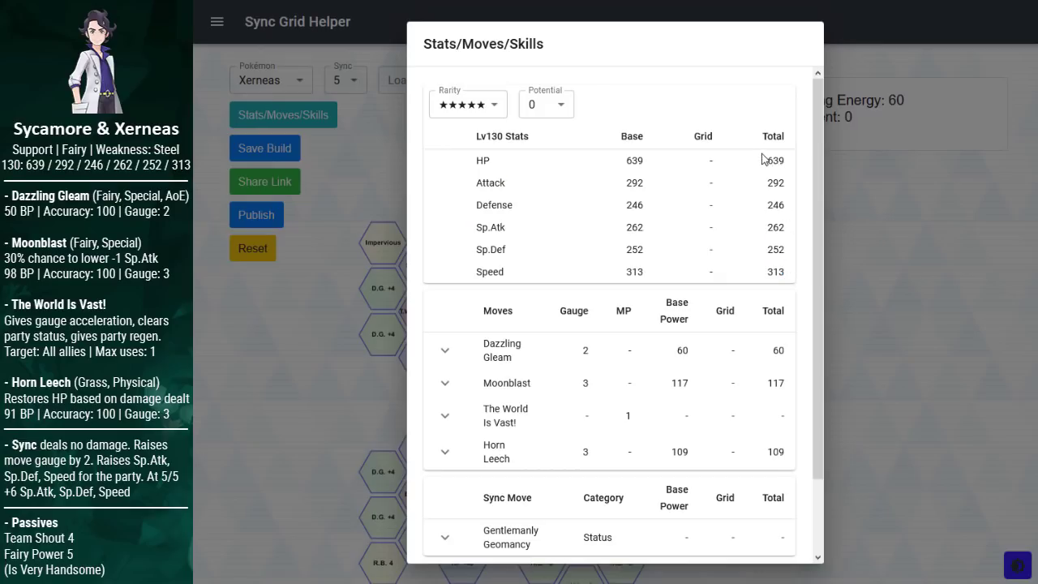
left_click_drag(763, 164, 728, 163)
left_click(731, 166)
left_click_drag(766, 193, 788, 234)
left_click(793, 239)
left_click_drag(754, 272, 799, 278)
left_click(791, 237)
left_click(799, 279)
Step: Expand the Dazzling Gleam move, read its description, target and accuracy, and collapse it again
left_click(445, 350)
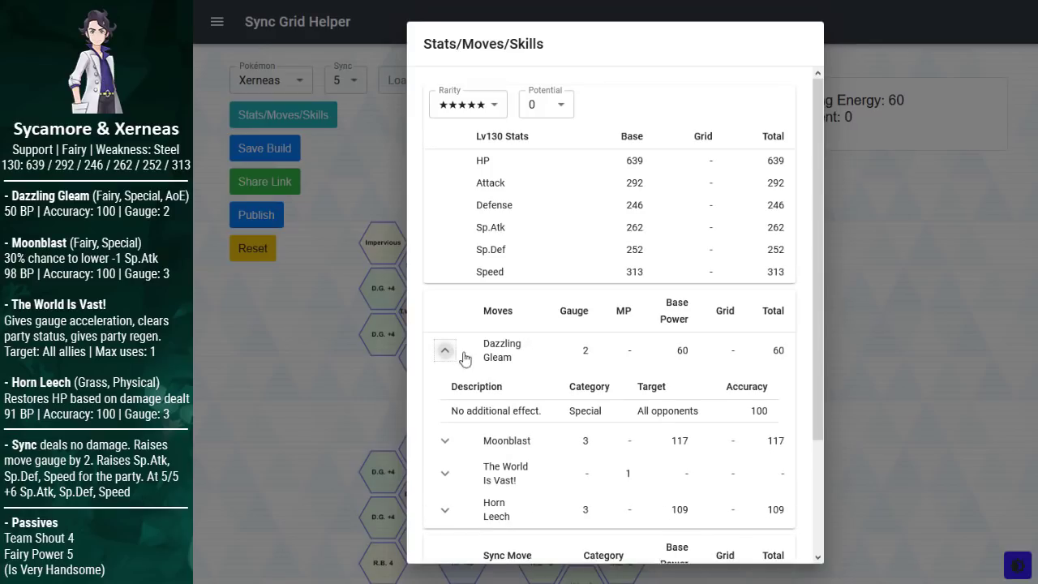
scroll(556, 349, "down", 1)
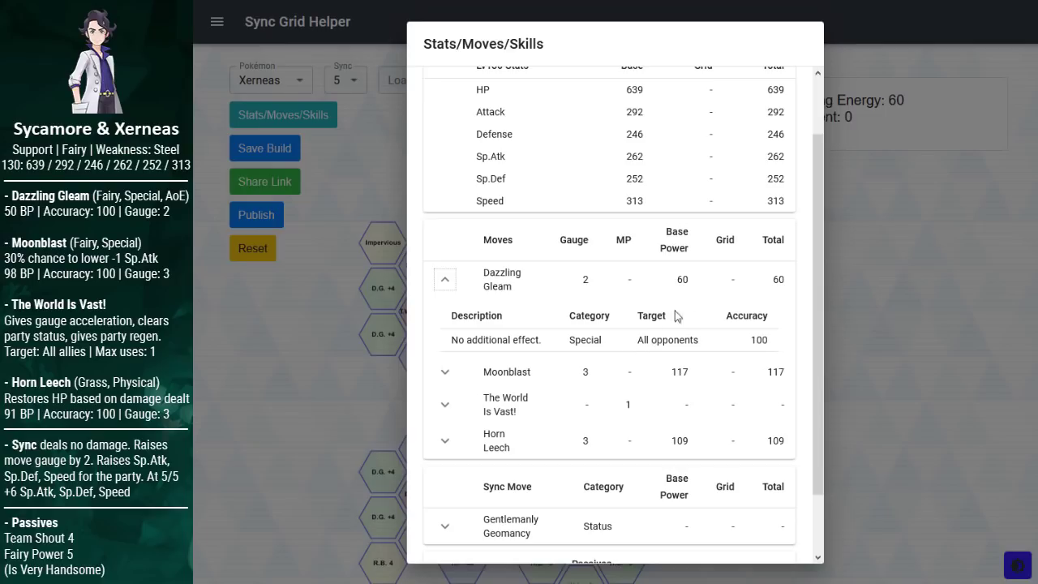
left_click_drag(542, 341, 451, 347)
left_click(685, 322)
left_click(444, 279)
Step: Expand the Moonblast move, read its additional effect description, and collapse it again
scroll(503, 292, "down", 1)
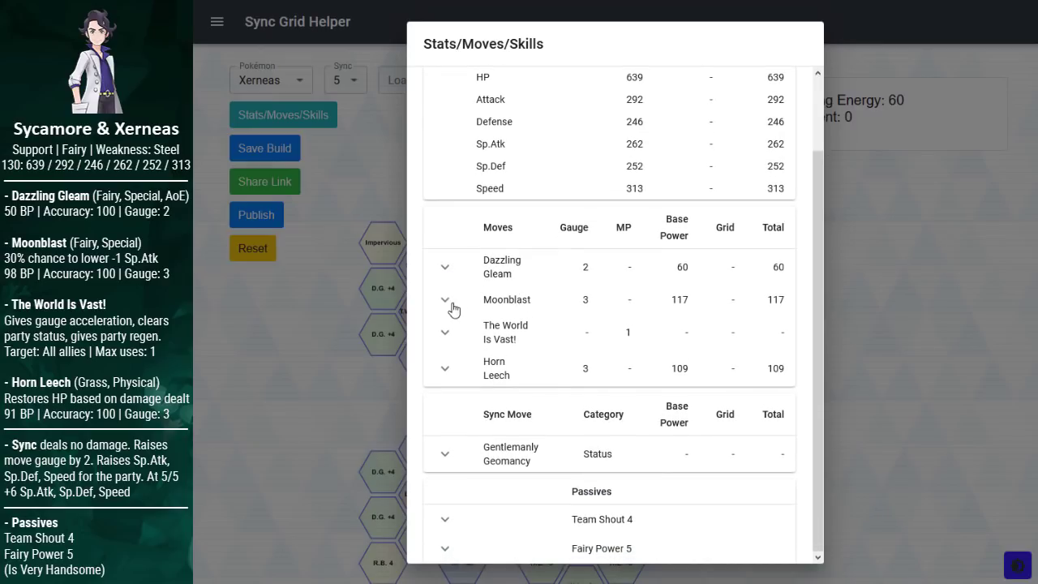
left_click(446, 304)
scroll(588, 278, "down", 1)
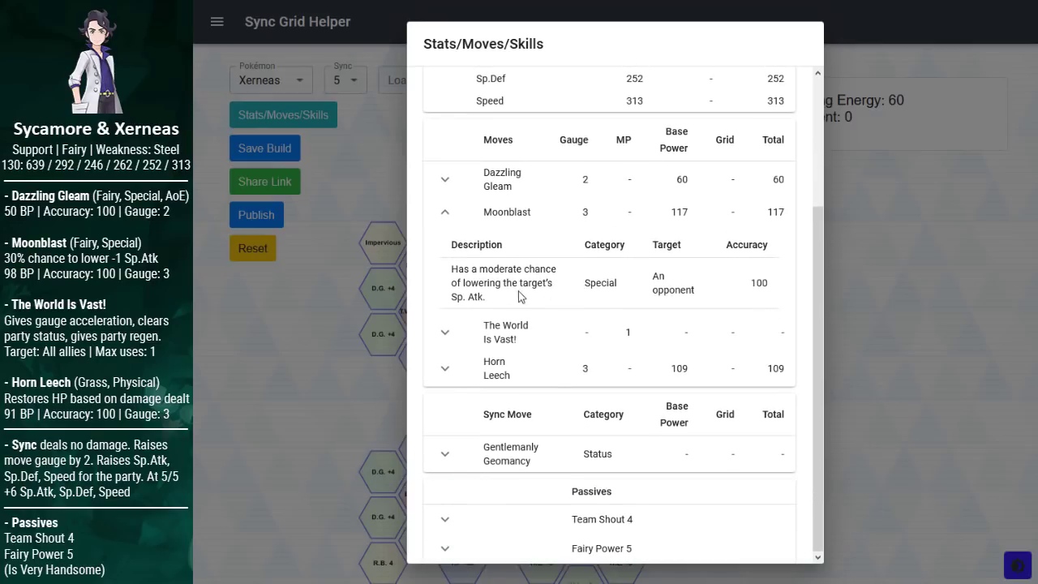
left_click_drag(532, 307, 450, 300)
left_click(548, 266)
left_click(445, 213)
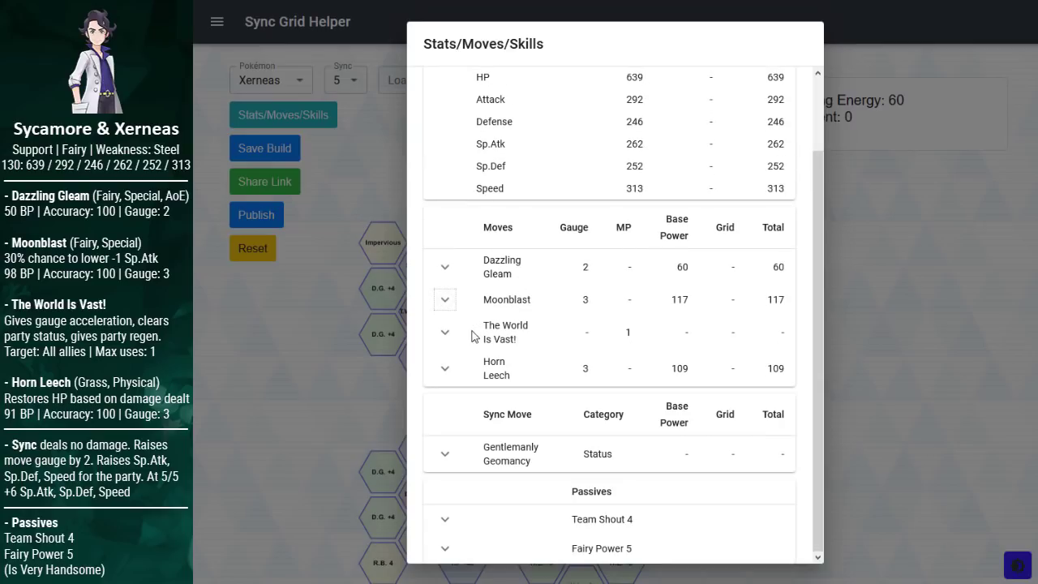
Step: Expand The World Is Vast! and examine the part of its description about move gauge acceleration
left_click(446, 331)
left_click_drag(608, 335, 673, 336)
left_click(614, 244)
scroll(614, 245, "down", 2)
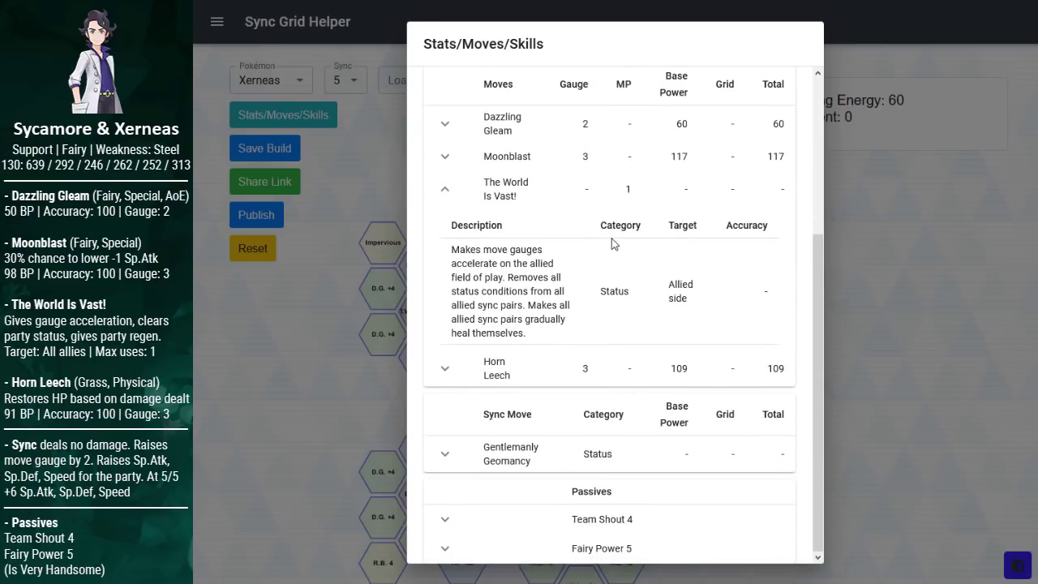
left_click_drag(452, 252, 525, 306)
left_click(506, 280)
left_click(525, 306)
left_click_drag(452, 249, 495, 278)
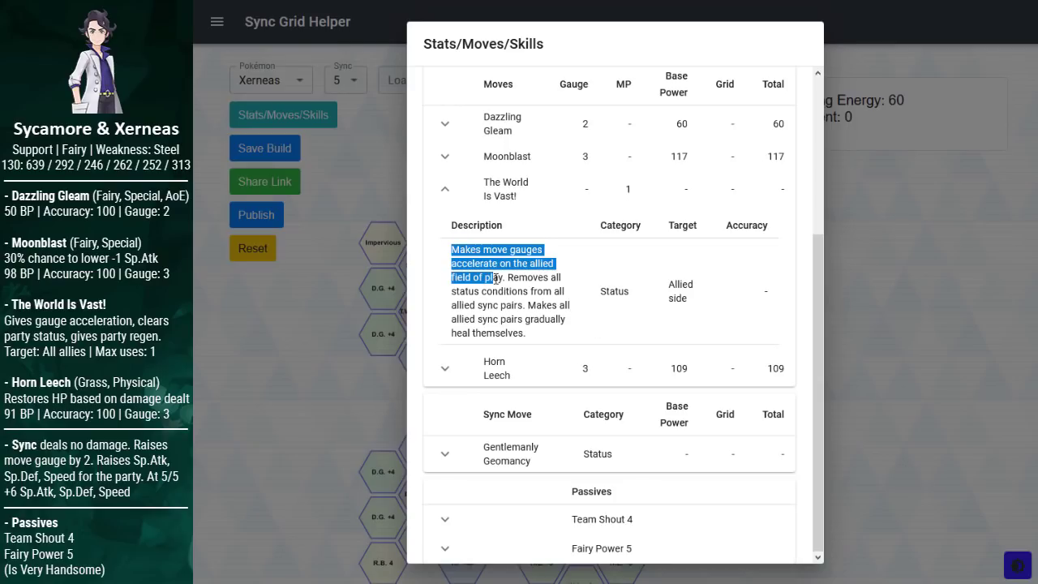
left_click(501, 278)
left_click_drag(451, 252, 511, 279)
left_click(554, 280)
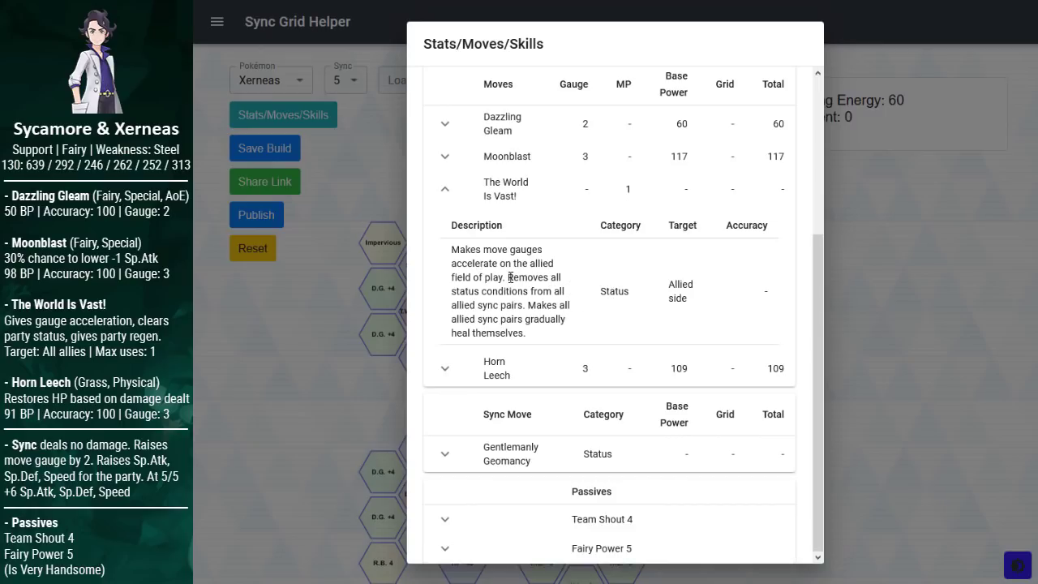
Step: Read the status removal and gradual healing effects of The World Is Vast!, check its MP, and collapse it
left_click_drag(509, 277, 527, 305)
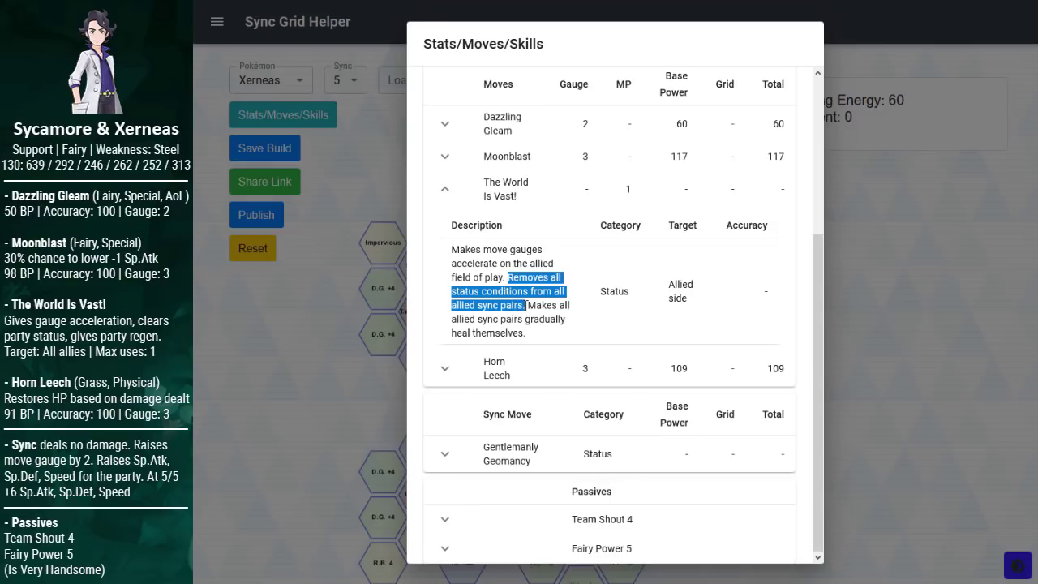
left_click(559, 304)
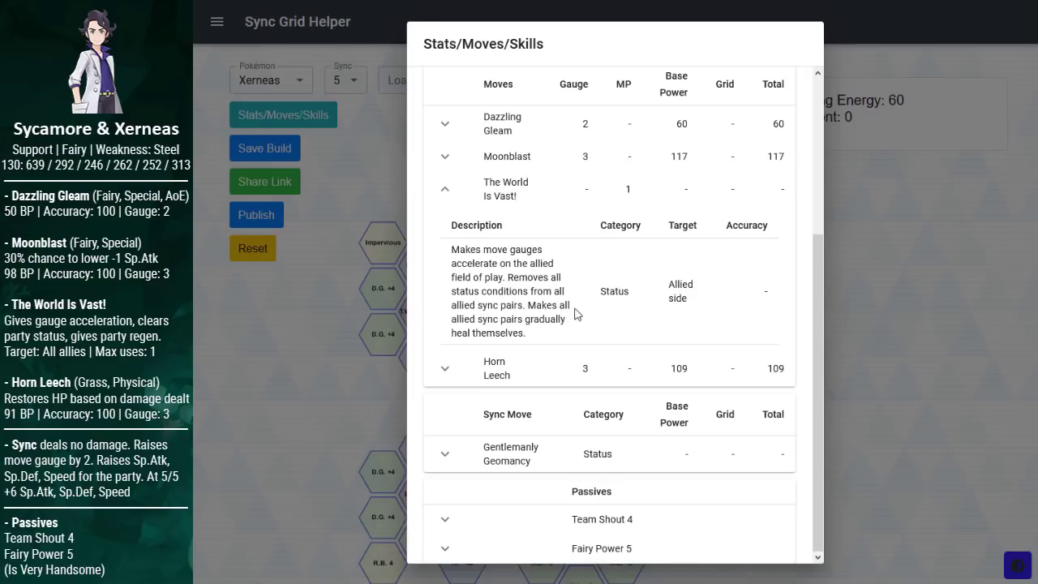
left_click_drag(603, 335, 540, 323)
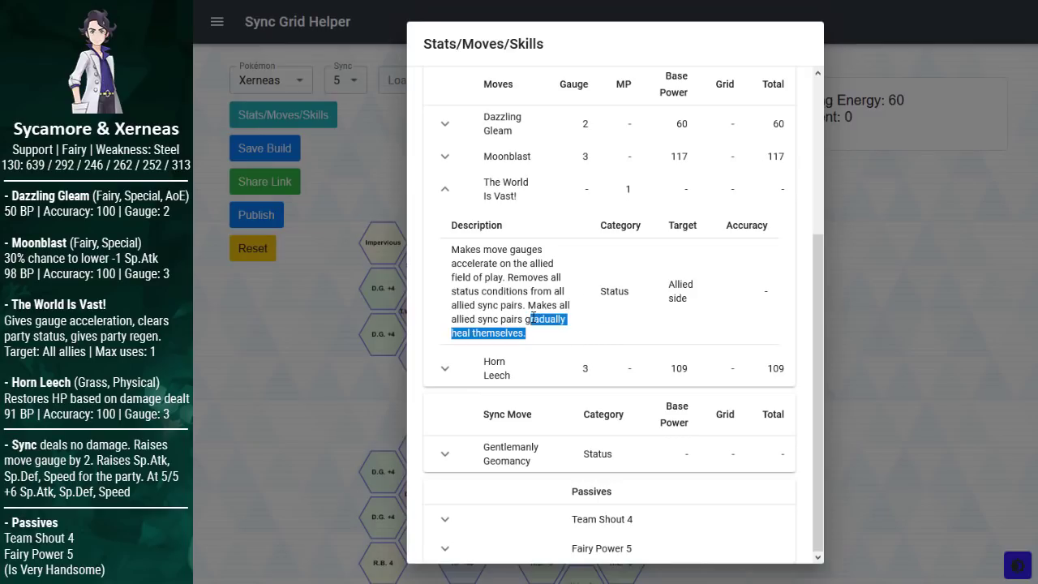
left_click(539, 310)
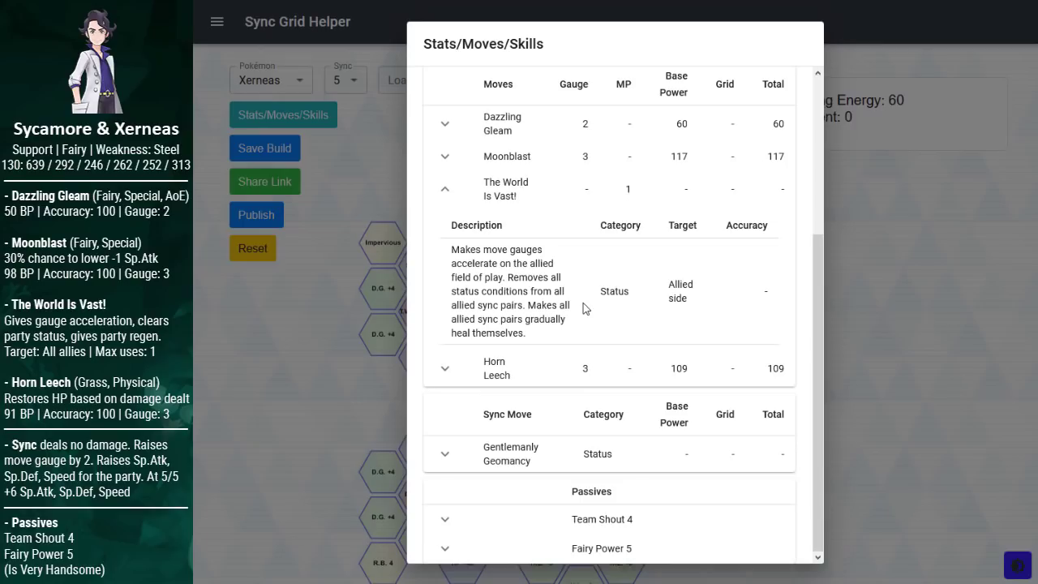
double_click(628, 189)
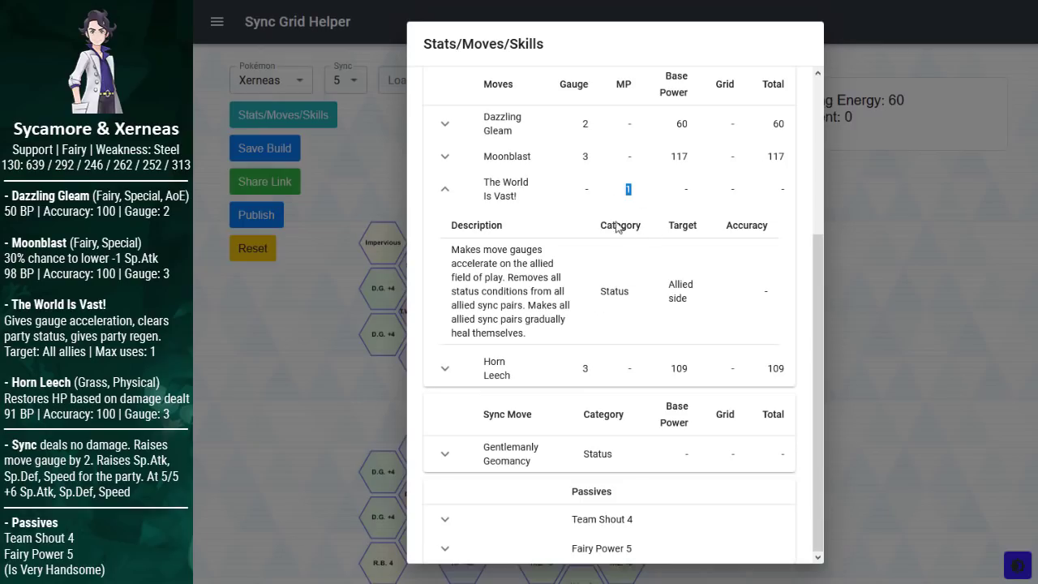
left_click(661, 265)
left_click(444, 192)
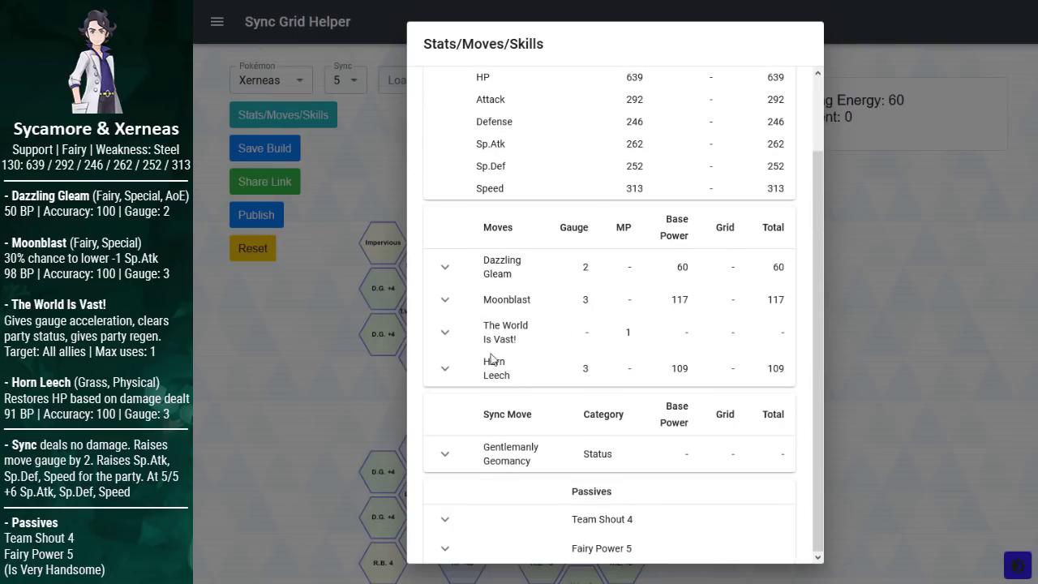
Step: Expand the Horn Leech move, examine its HP restoration description and category, and collapse it again
left_click(444, 369)
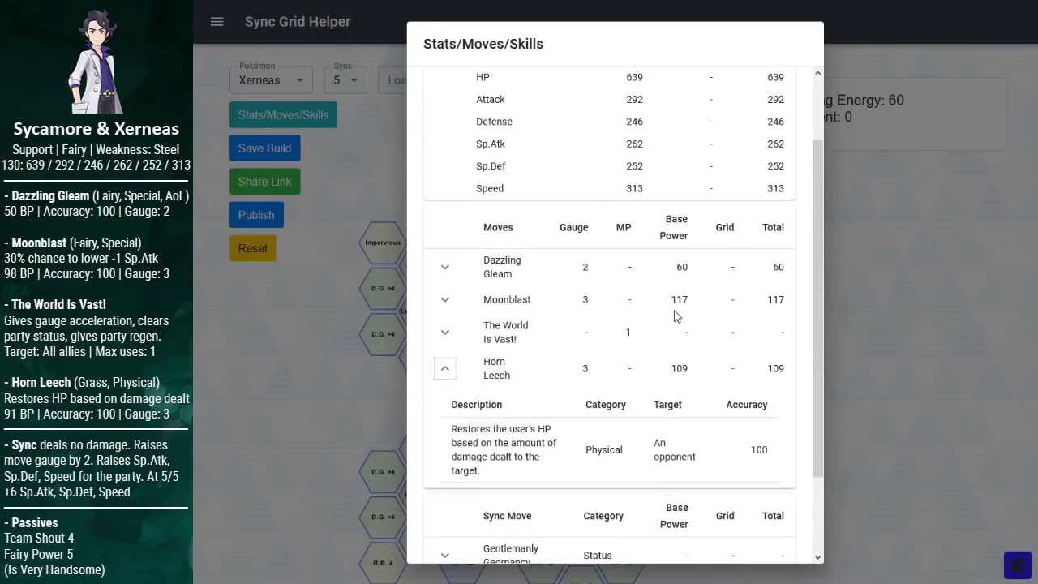
scroll(676, 315, "down", 2)
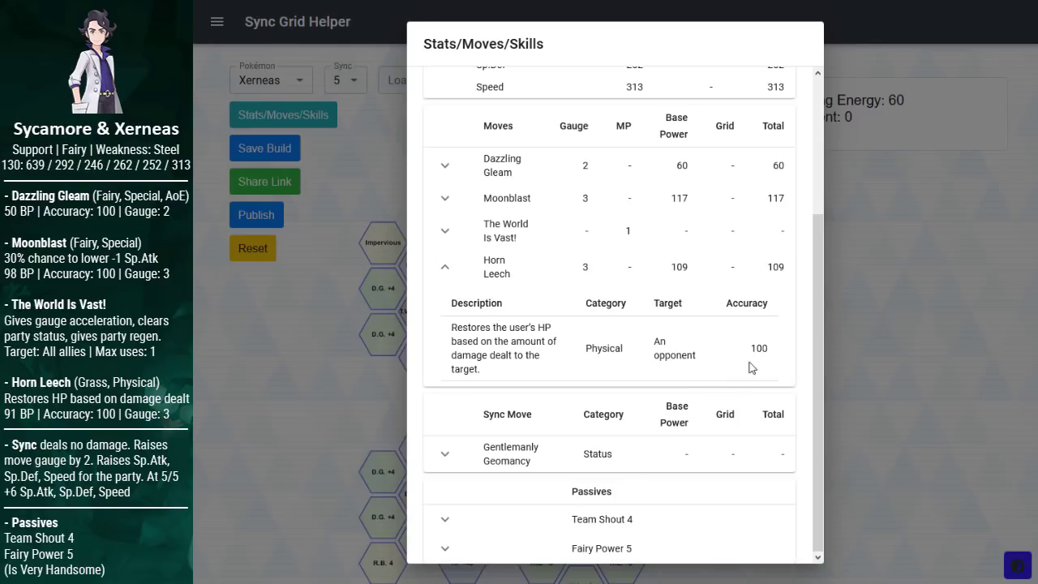
left_click_drag(754, 366, 457, 314)
left_click(572, 349)
left_click_drag(642, 364, 475, 342)
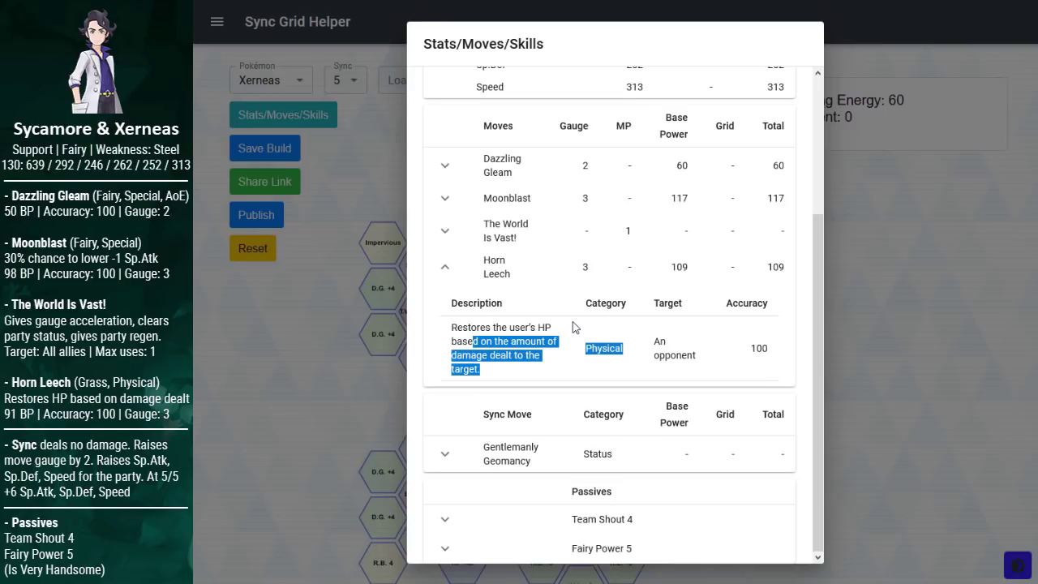
scroll(573, 327, "up", 3)
left_click(651, 336)
scroll(651, 336, "down", 3)
left_click(445, 268)
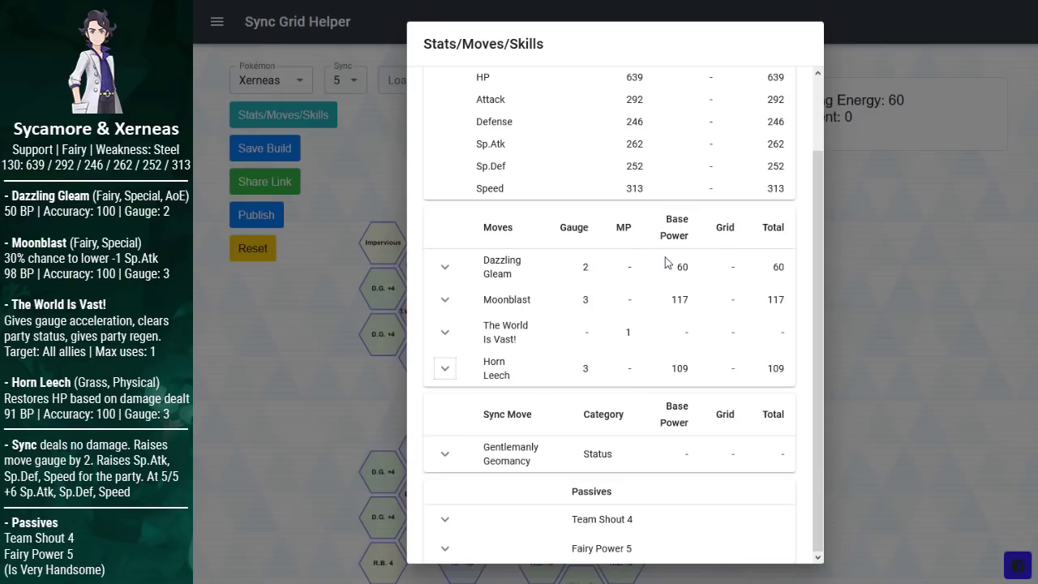
Step: Expand the Team Shout 4 passive, read its description, and collapse it again
scroll(665, 262, "up", 2)
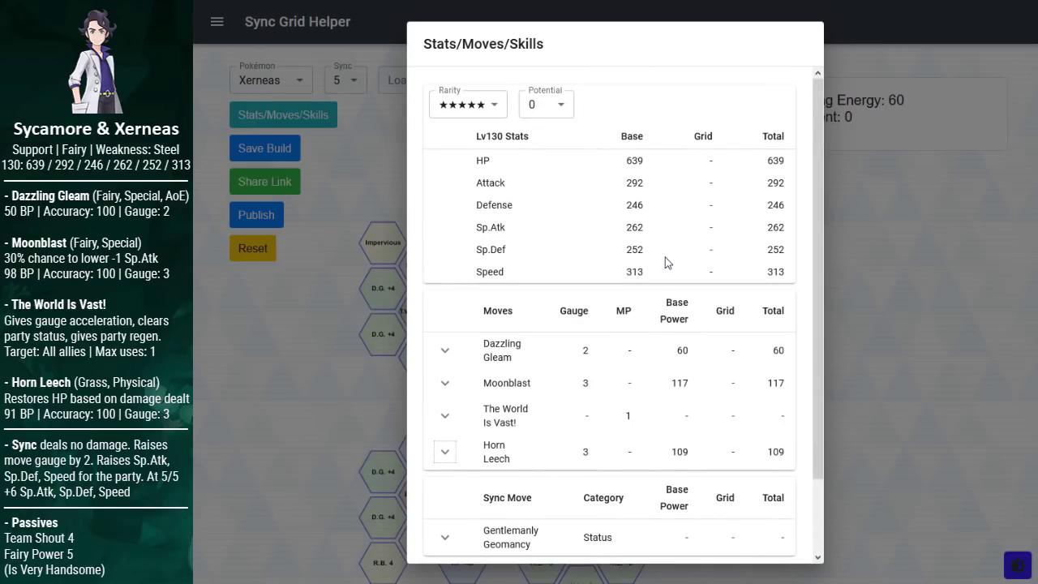
scroll(665, 262, "down", 2)
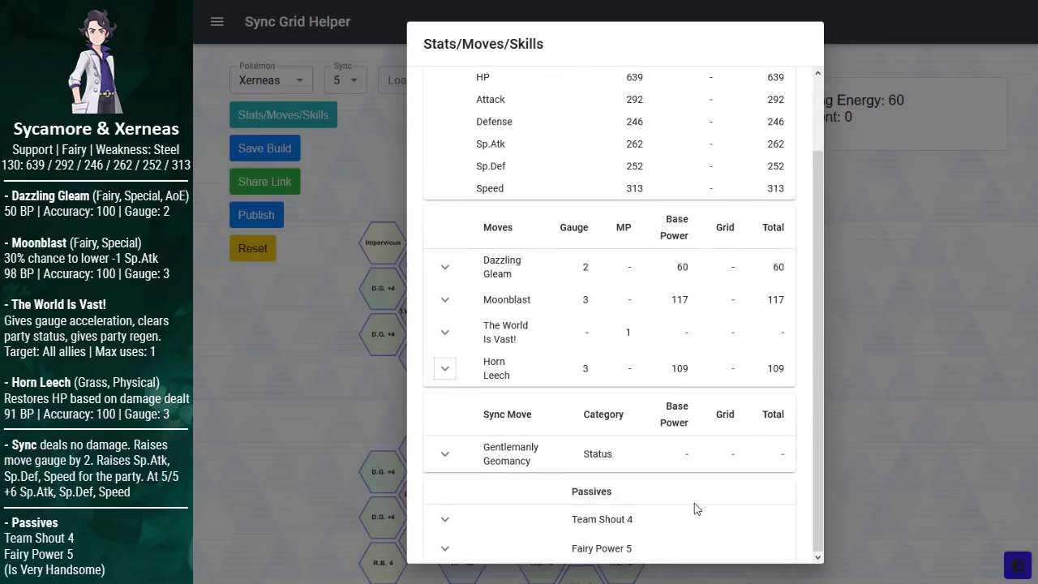
left_click(446, 519)
scroll(573, 442, "down", 1)
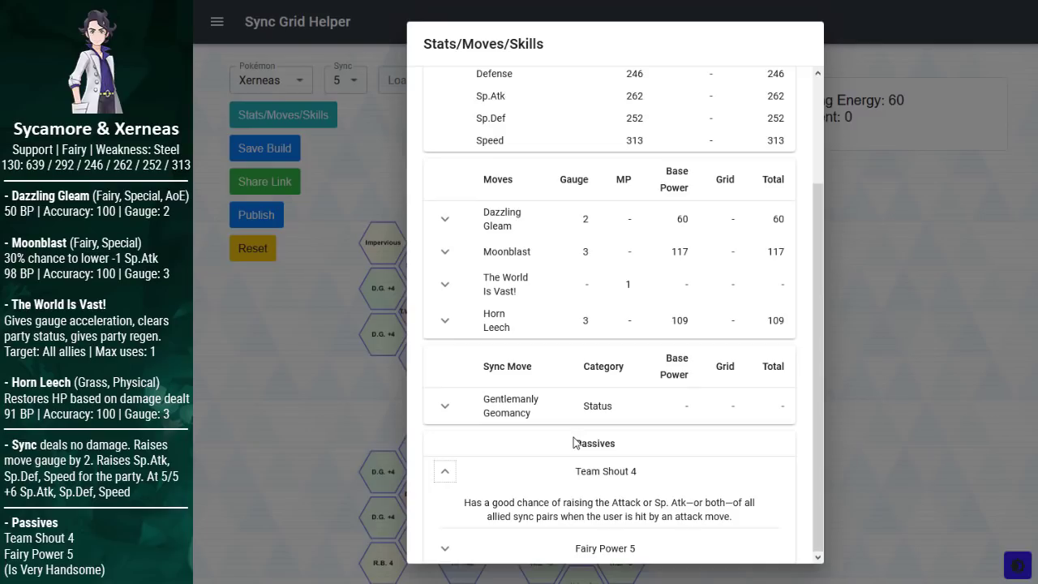
left_click(443, 477)
Step: Expand the Fairy Power 5 passive, compare it with the Fairy-type moves in the list, and collapse it
scroll(671, 399, "up", 1)
scroll(705, 310, "down", 1)
left_click(445, 549)
scroll(568, 418, "down", 1)
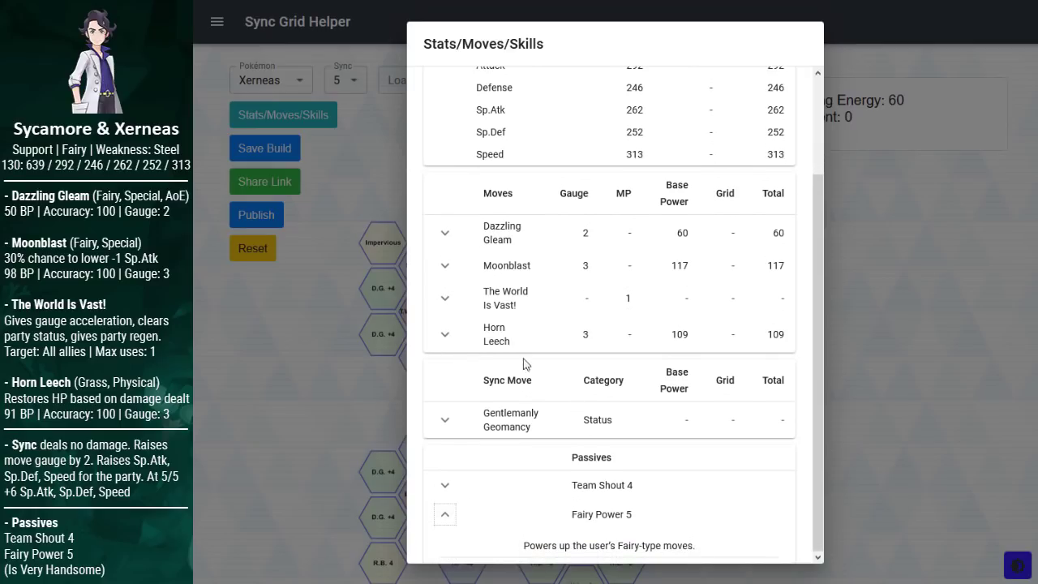
left_click_drag(572, 263, 465, 244)
left_click(586, 262)
left_click(445, 514)
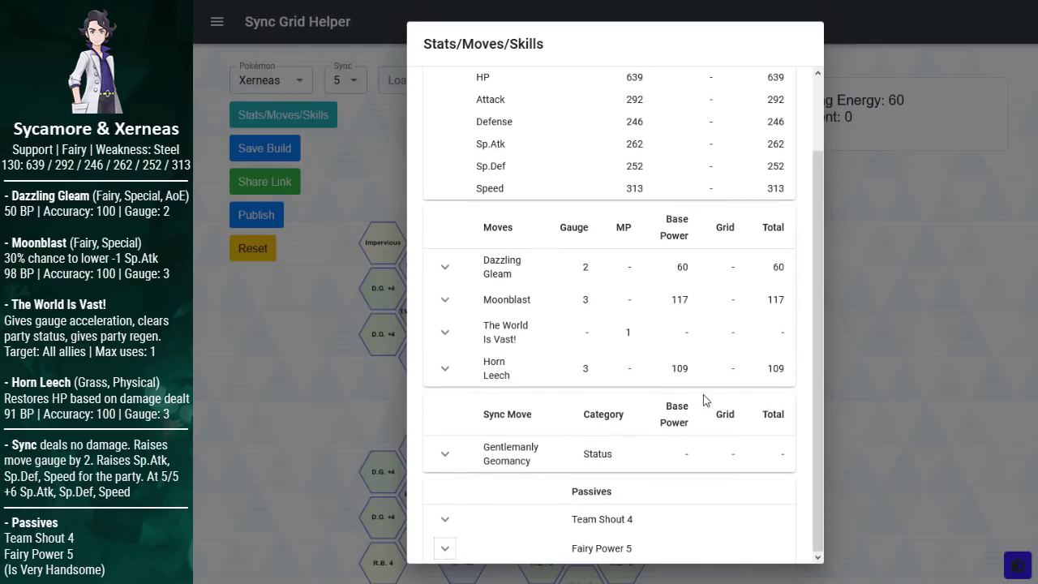
Step: Review the complete list of Xerneas's base stats, moves, sync move and passives
scroll(703, 394, "up", 3)
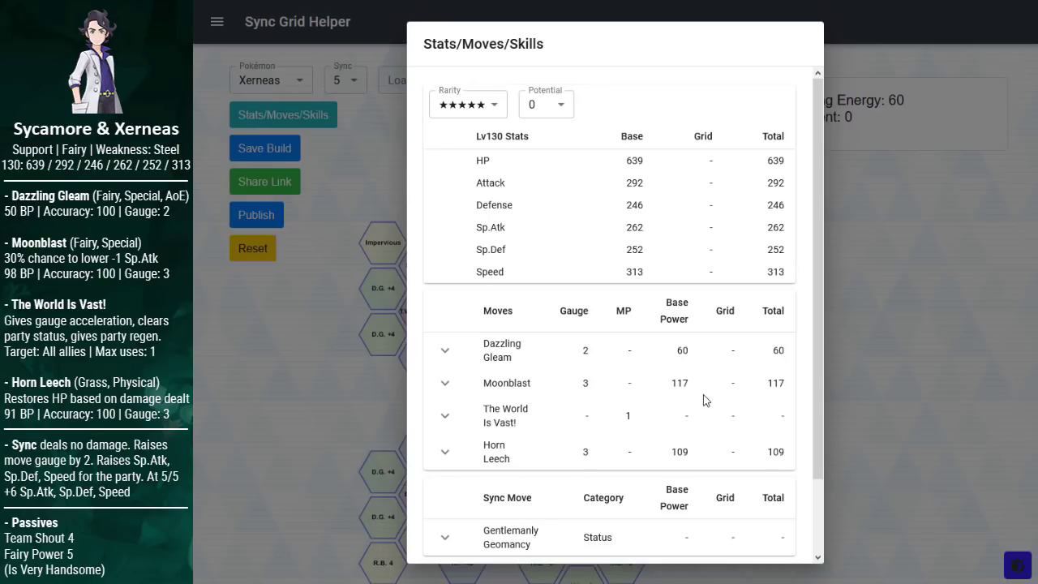
scroll(675, 420, "down", 3)
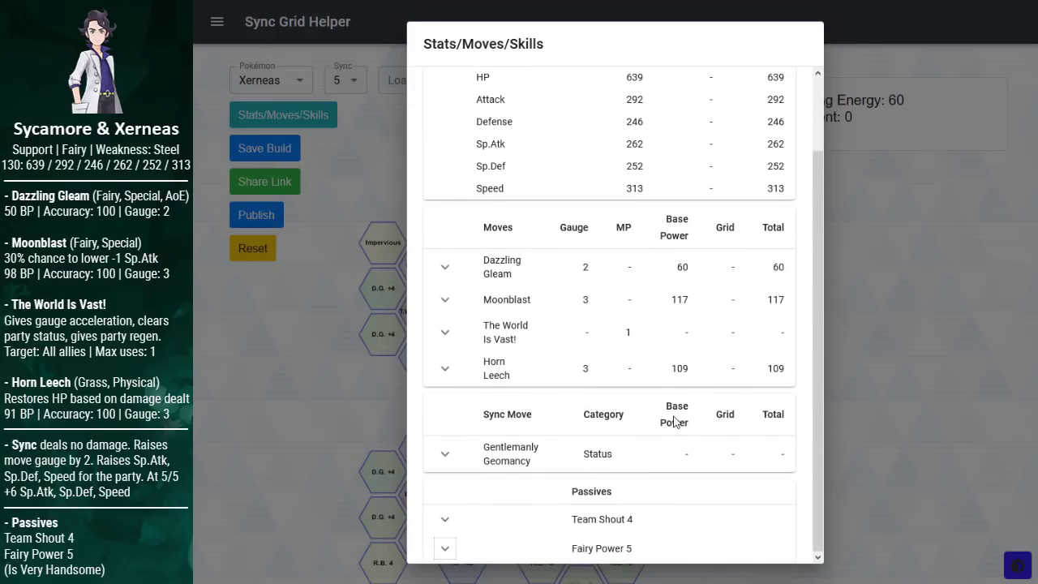
scroll(674, 419, "up", 3)
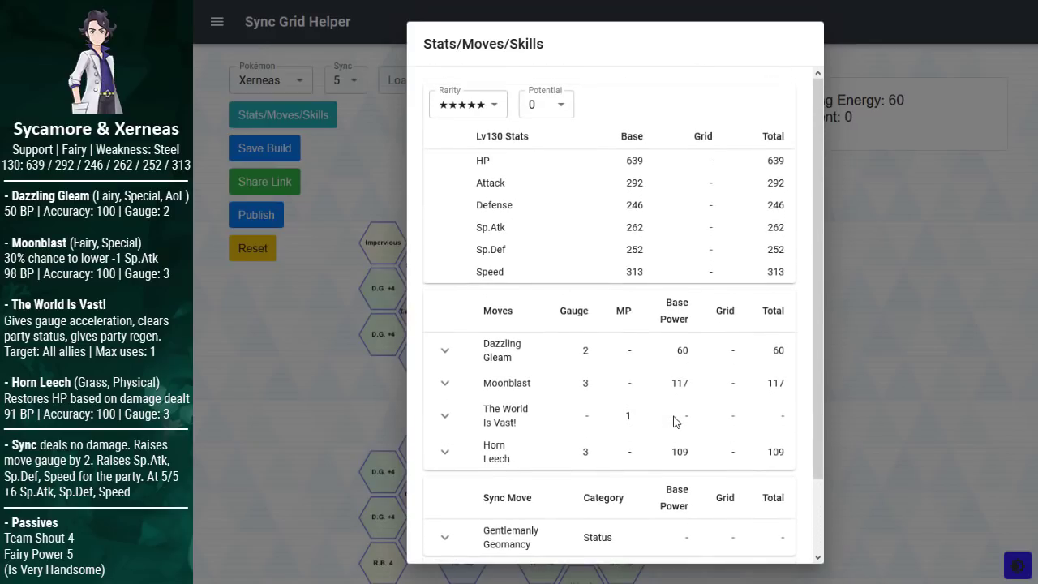
scroll(674, 419, "down", 3)
scroll(675, 419, "up", 3)
scroll(675, 419, "down", 3)
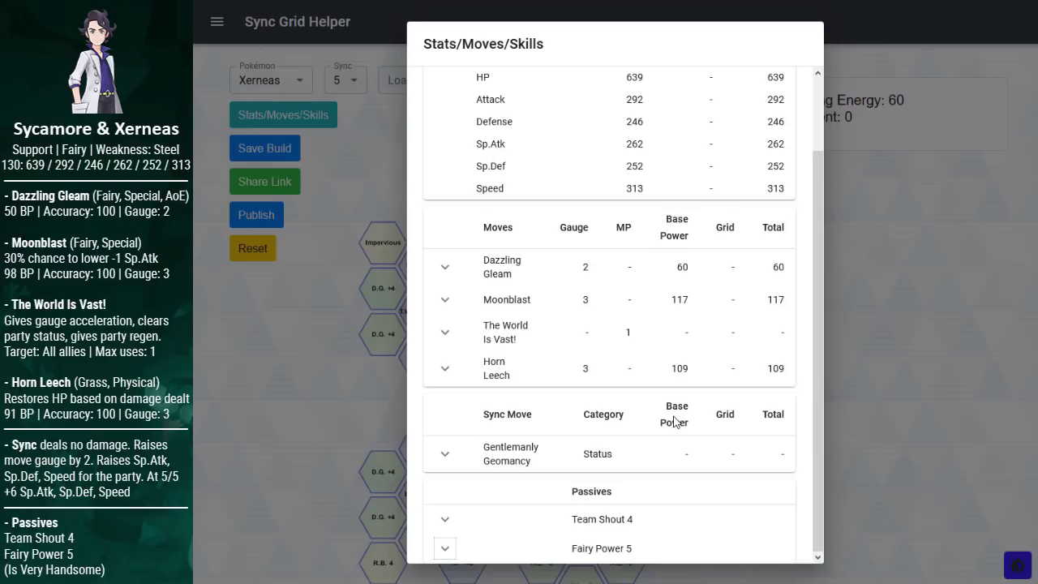
scroll(675, 421, "up", 1)
scroll(675, 421, "down", 1)
scroll(675, 421, "up", 1)
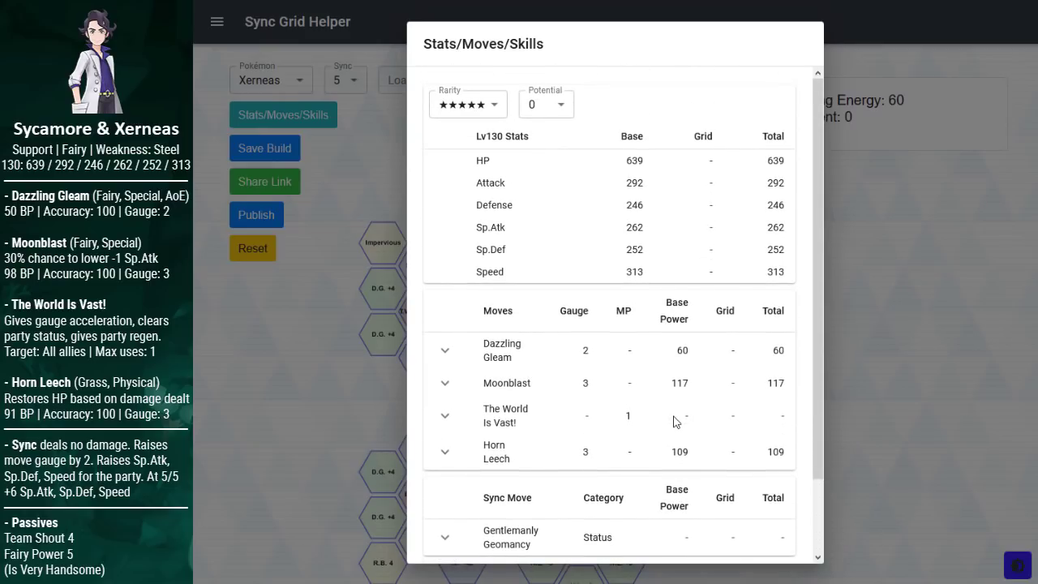
Step: Set the sync pair's potential to 20
left_click(549, 104)
scroll(537, 325, "down", 1)
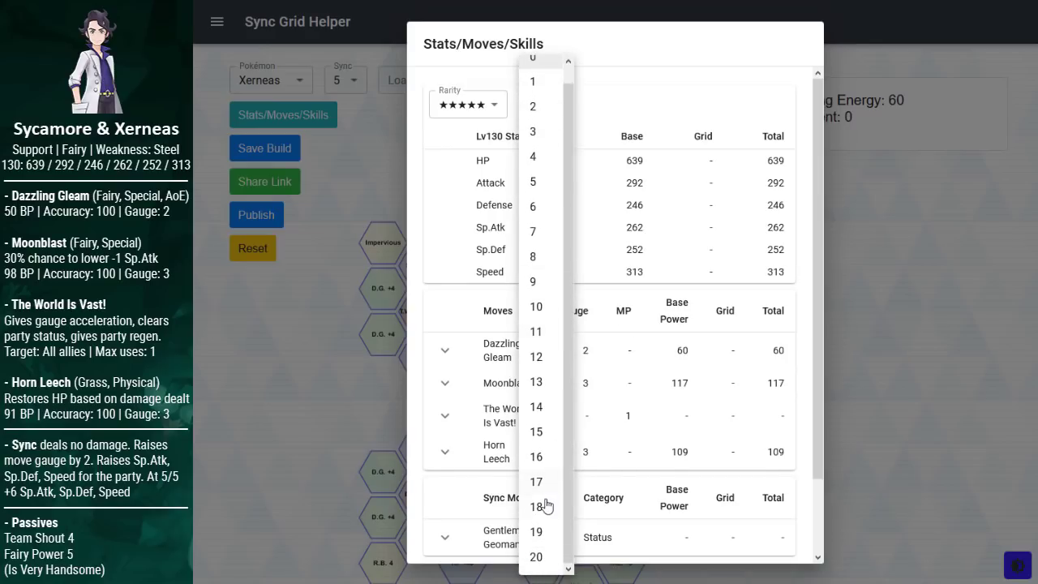
left_click(538, 558)
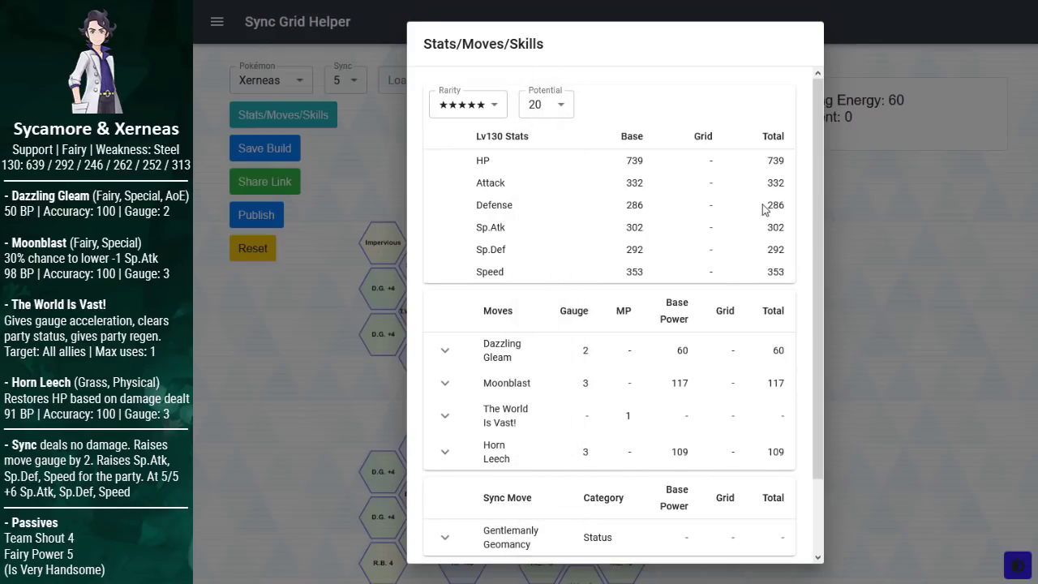
Step: Examine the total Lv130 stats at potential 20, focusing on Attack and Sp.Atk
left_click_drag(743, 144, 793, 281)
left_click(754, 163)
left_click(793, 281)
left_click_drag(792, 191, 766, 185)
left_click(752, 216)
left_click_drag(763, 226, 797, 231)
left_click(723, 229)
Step: Look over the move list and expand the description of the sync move Gentlemanly Geomancy
scroll(571, 381, "down", 1)
left_click_drag(535, 389, 485, 358)
left_click(611, 337)
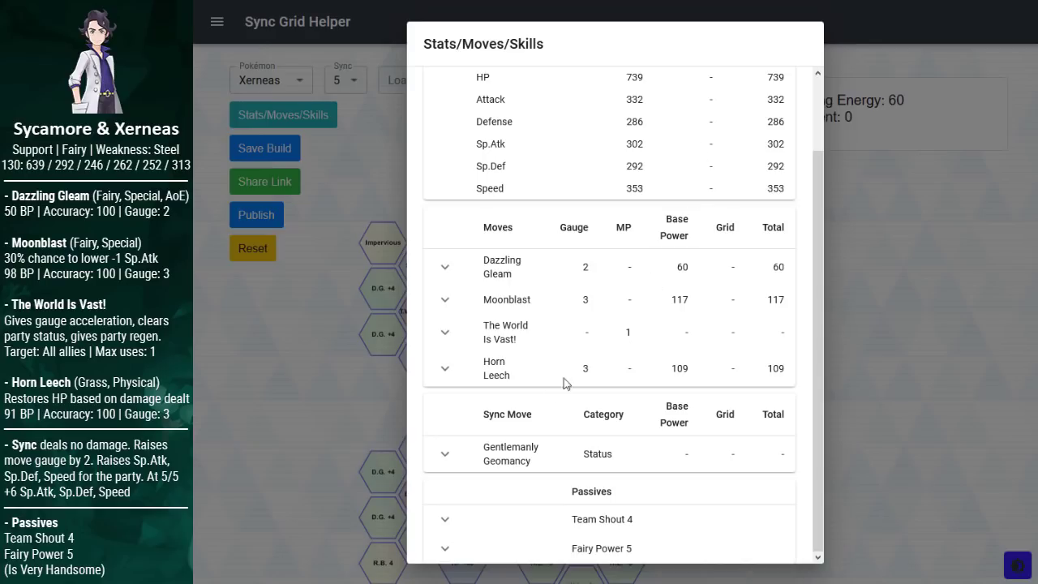
left_click(446, 456)
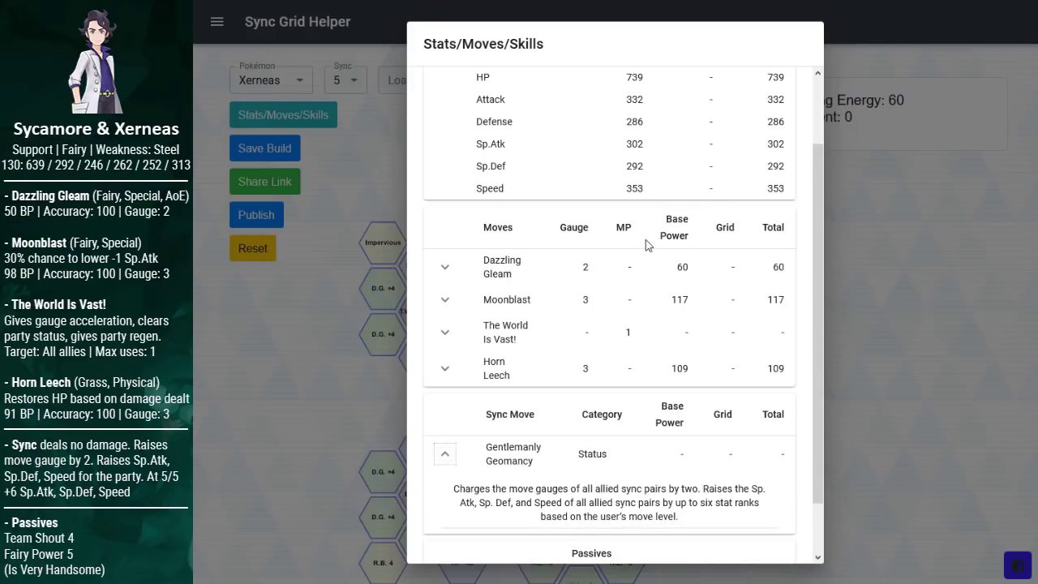
Step: Read the Gentlemanly Geomancy description, following the move gauge charge and the Sp. Atk, Sp. Def and Speed raises
scroll(656, 241, "down", 1)
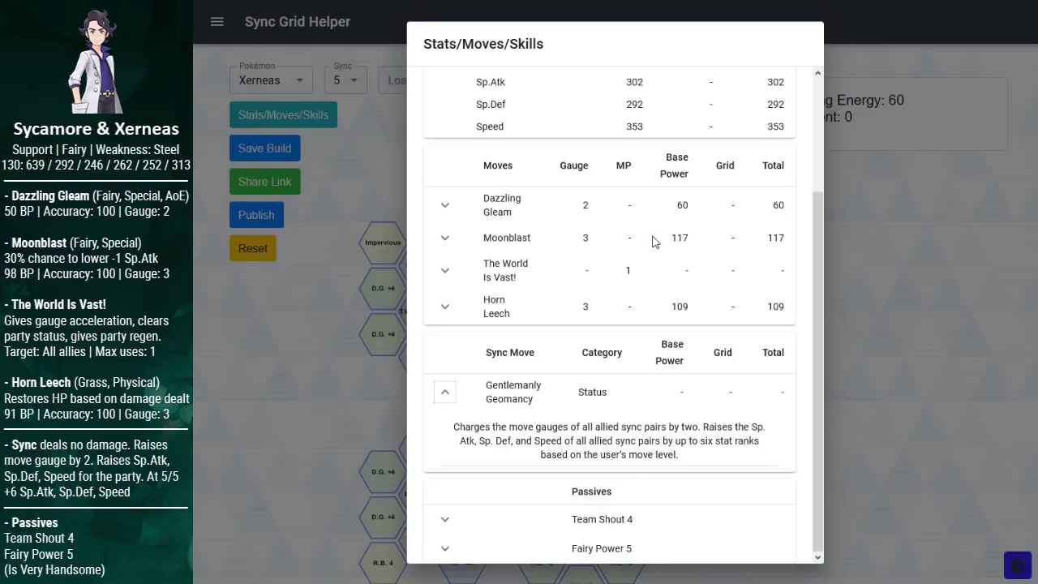
left_click_drag(578, 426, 767, 427)
left_click(696, 428)
left_click_drag(478, 441, 733, 461)
left_click(625, 445)
left_click(738, 466)
scroll(682, 421, "up", 3)
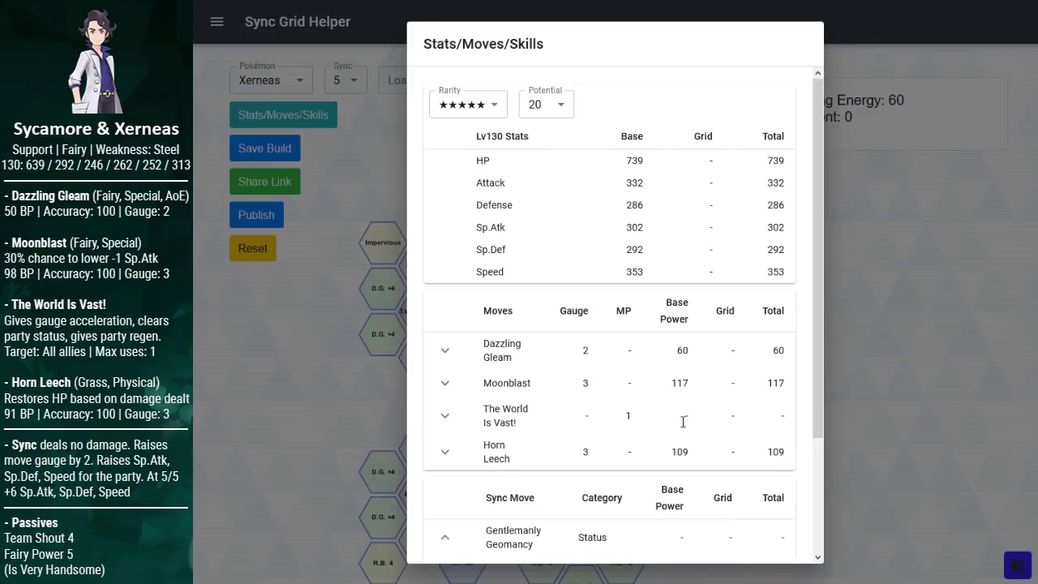
Step: Compare the sync move's stat raises with the Lv130 stats and collapse the Gentlemanly Geomancy description
scroll(683, 421, "down", 2)
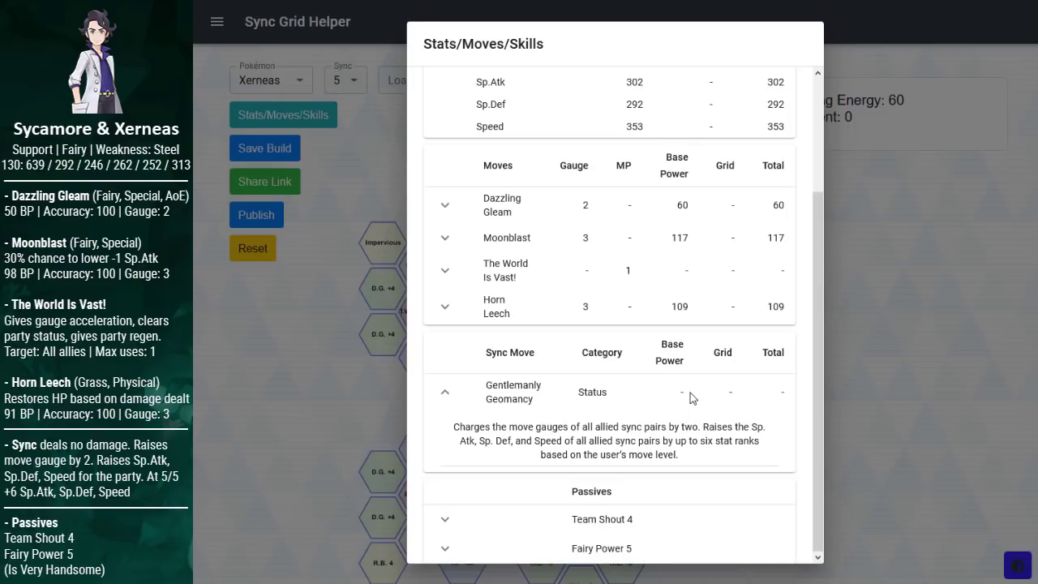
scroll(690, 394, "up", 3)
scroll(691, 397, "down", 3)
left_click_drag(751, 427, 690, 440)
mouse_move(574, 453)
left_mouse_down()
mouse_move(493, 442)
mouse_move(574, 443)
left_mouse_up()
left_click(630, 446)
scroll(632, 444, "up", 3)
scroll(632, 446, "down", 3)
left_click(445, 392)
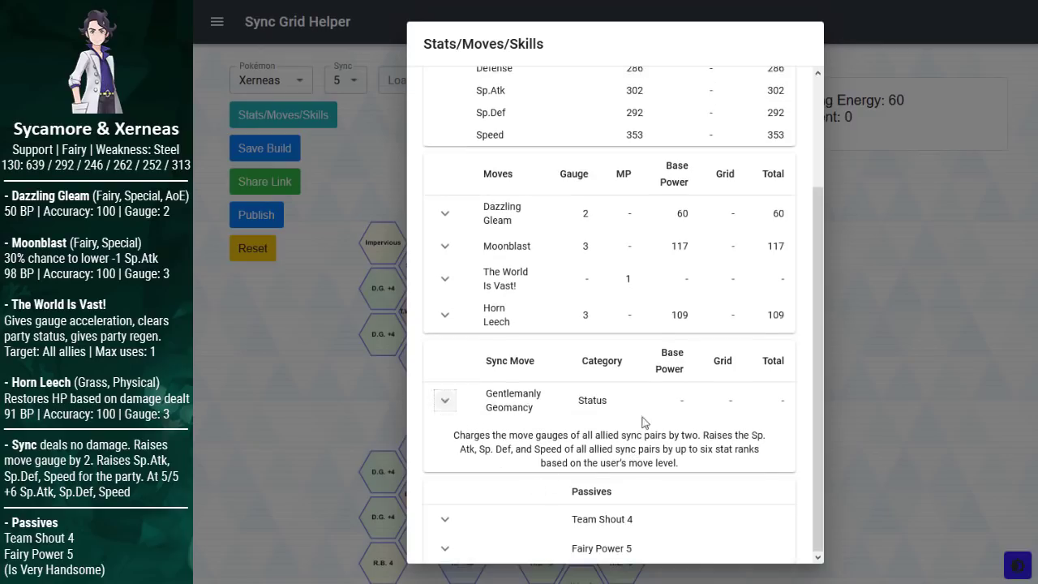
Step: Review Xerneas's Lv130 stats, moves and passives once more and close the overview
scroll(728, 421, "up", 2)
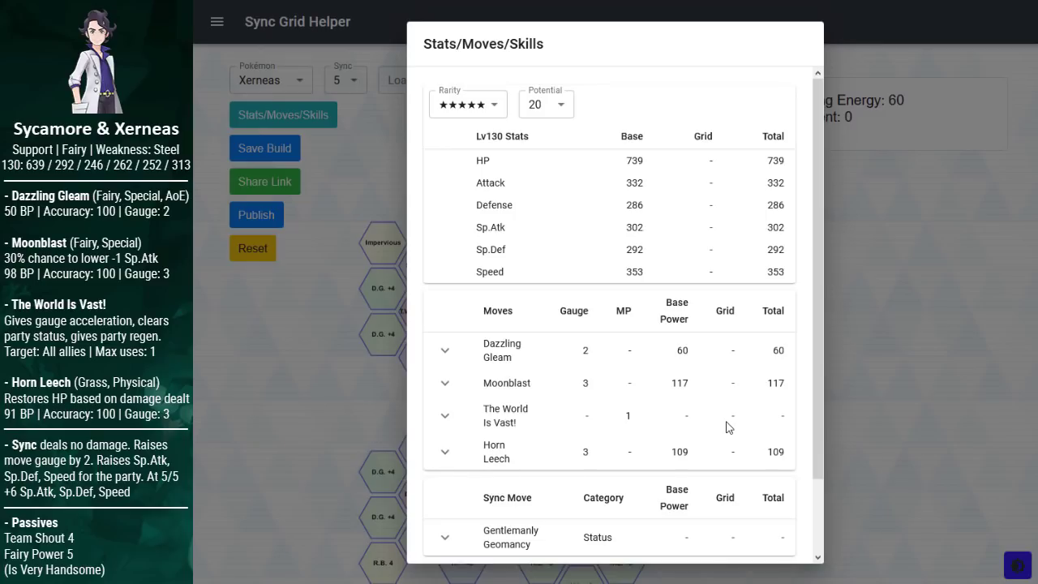
scroll(727, 428, "down", 1)
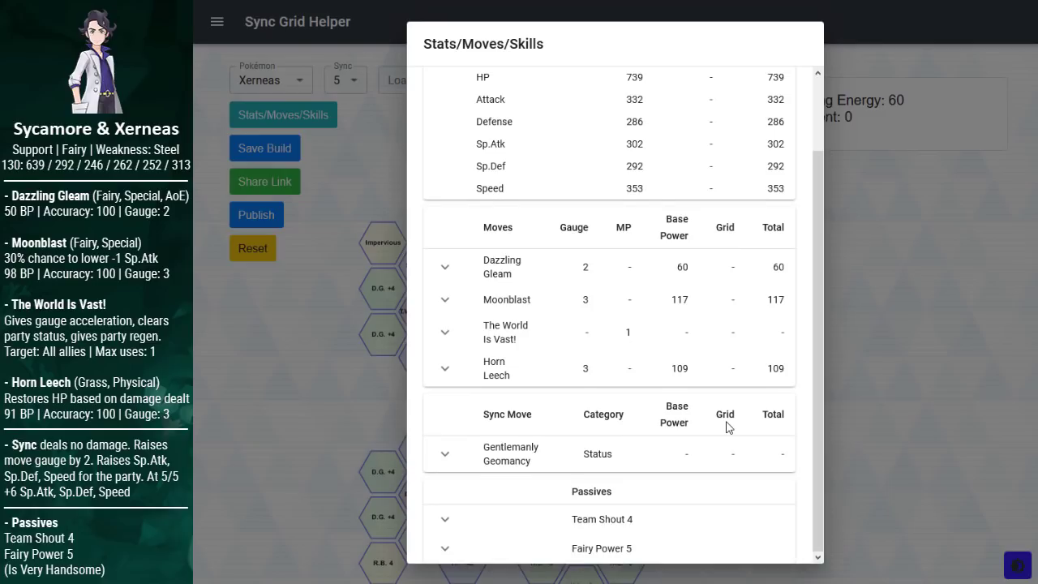
scroll(727, 426, "up", 1)
scroll(727, 352, "down", 1)
scroll(727, 354, "up", 1)
scroll(728, 354, "down", 1)
scroll(728, 354, "up", 1)
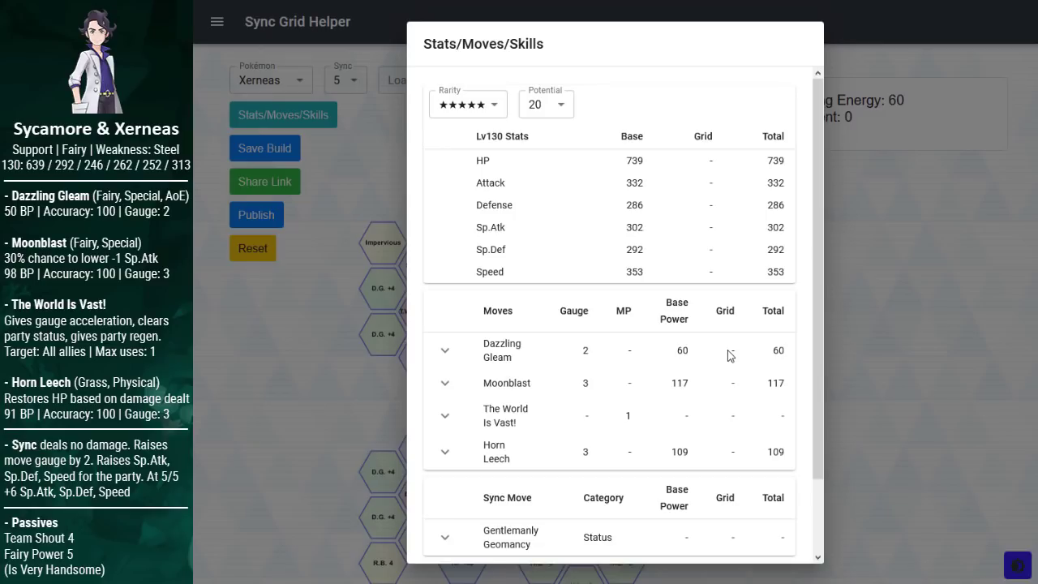
scroll(730, 355, "down", 1)
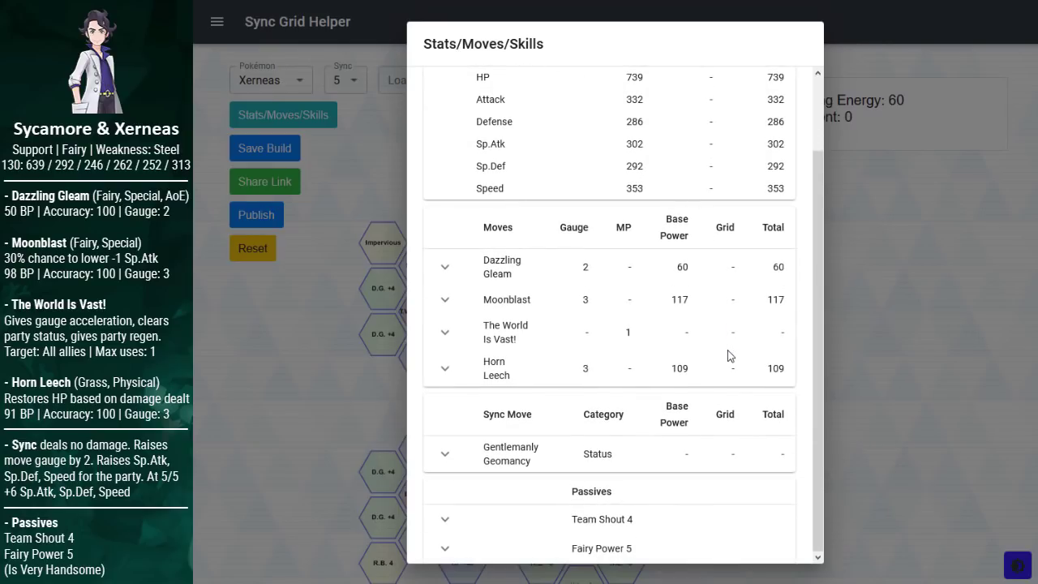
scroll(730, 355, "up", 1)
scroll(730, 355, "down", 1)
scroll(730, 355, "up", 1)
scroll(728, 355, "down", 1)
scroll(729, 355, "up", 1)
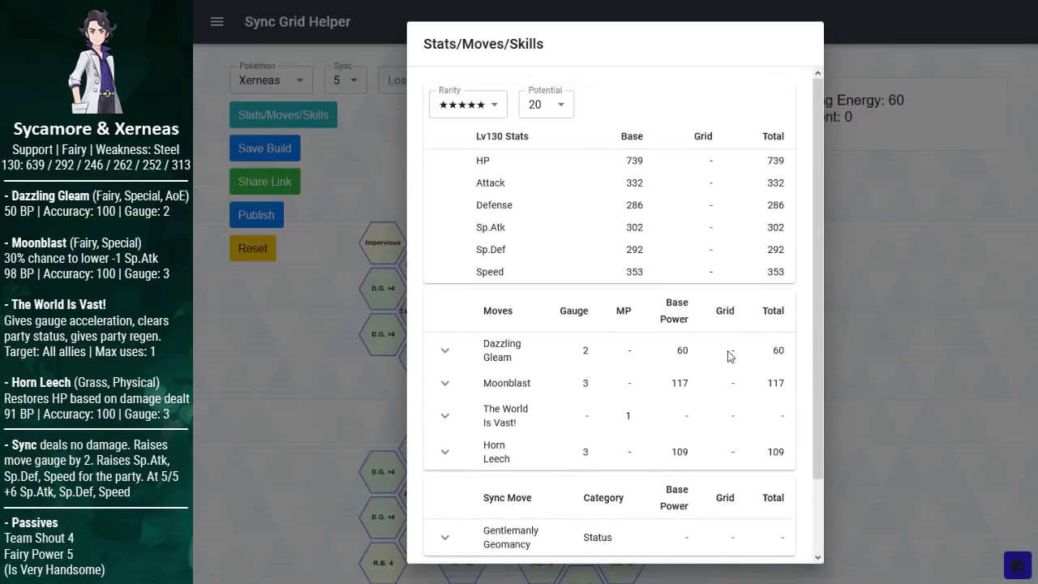
scroll(729, 355, "down", 1)
scroll(729, 355, "up", 1)
scroll(729, 355, "down", 1)
scroll(728, 355, "up", 1)
scroll(729, 355, "down", 1)
left_click(892, 357)
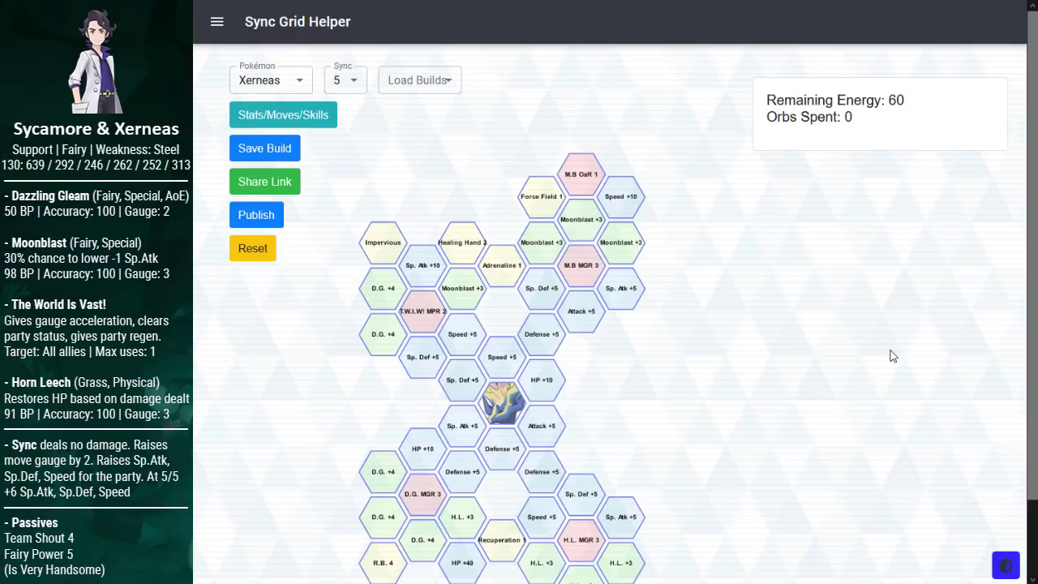
Step: Add the Revenge Boost 4 and Impervious tiles to Xerneas's sync grid build
scroll(892, 361, "down", 1)
scroll(891, 366, "up", 1)
scroll(878, 271, "down", 1)
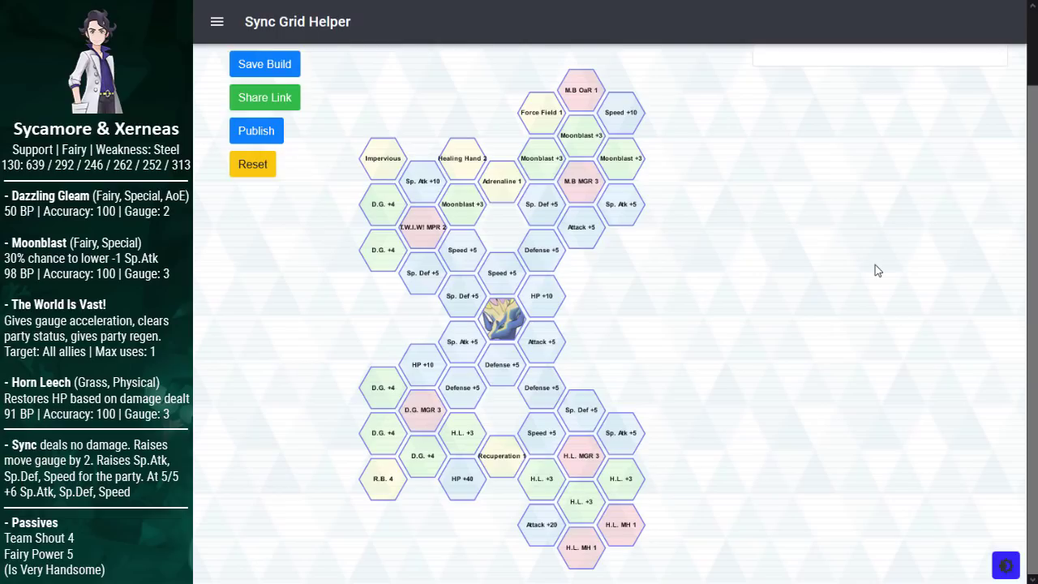
left_click(388, 480)
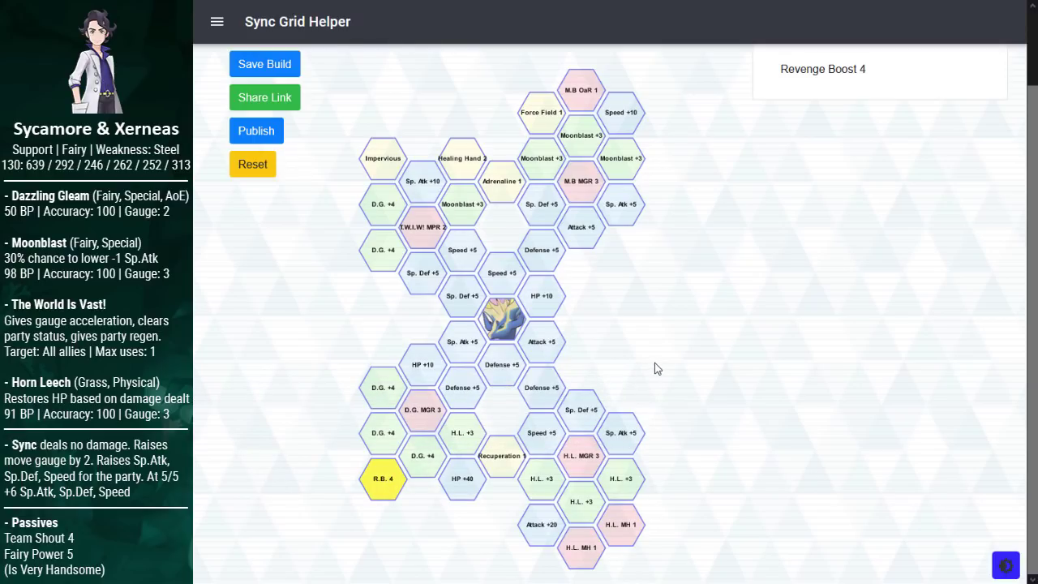
scroll(655, 367, "up", 1)
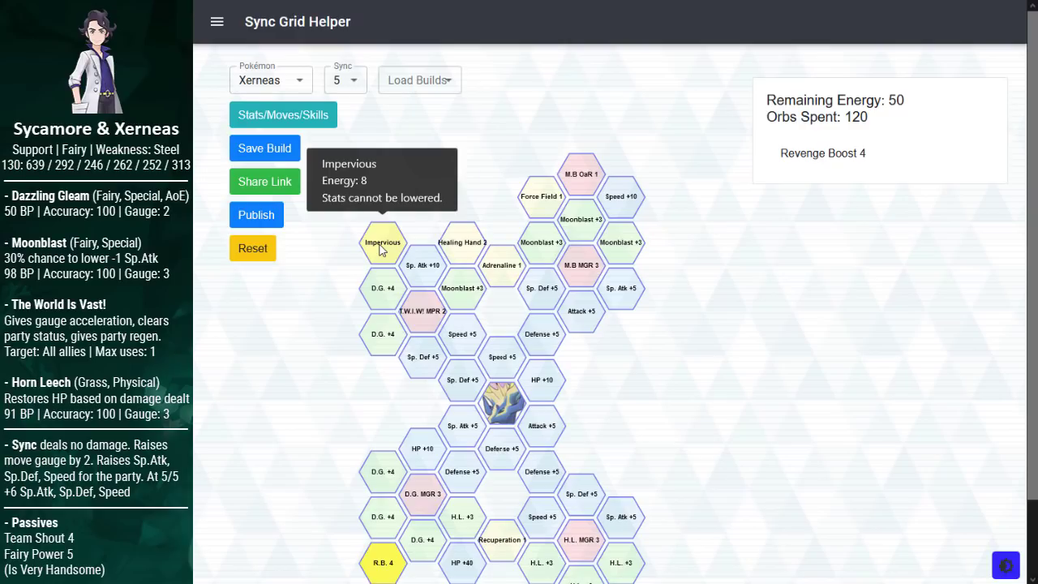
left_click(381, 250)
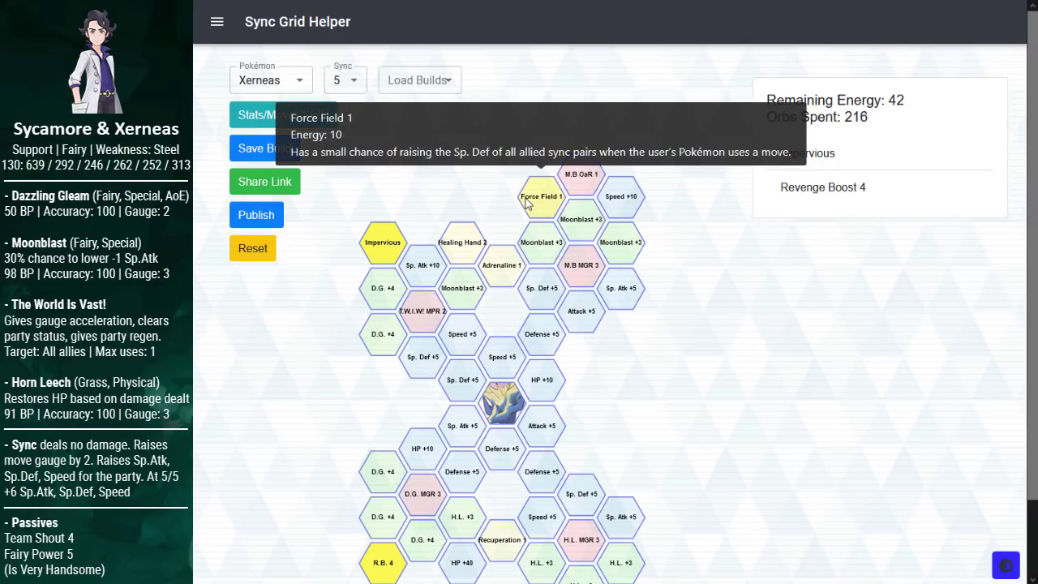
scroll(526, 203, "down", 1)
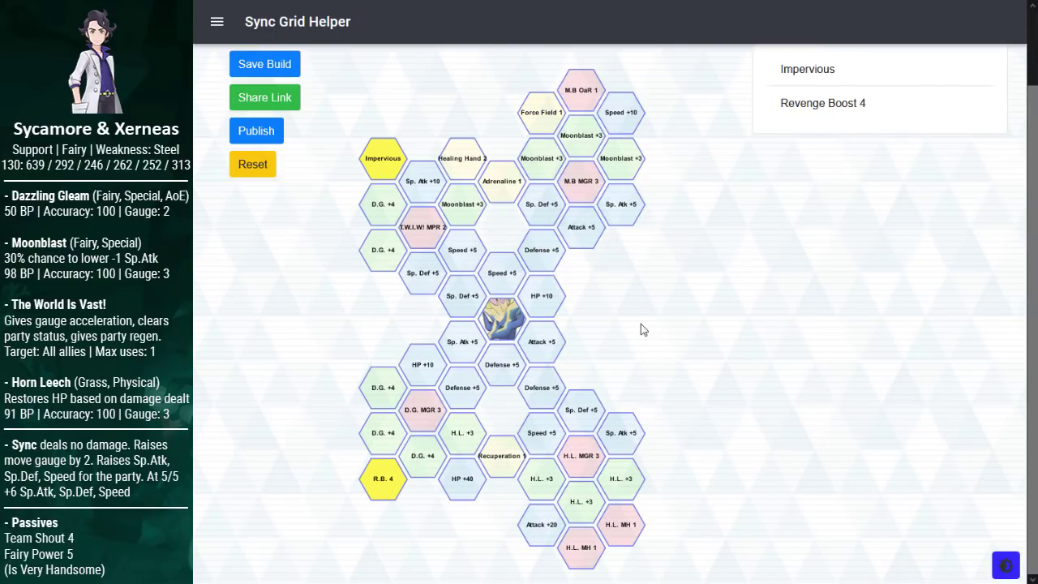
Step: Add Sp. Atk +5, Defense +5, D.G. +4, H.L. +3 and Recuperation 1 along the grid's lower path
left_click(502, 181)
left_click(463, 341)
left_click(462, 387)
left_click(425, 457)
left_click(462, 432)
left_click(502, 455)
Step: Add Sp. Def +5, Speed +5, The World Is Vast! MP Refresh 2, Sp. Atk +10 and Healing Hand 2 along the upper path
left_click(462, 295)
left_click(462, 250)
left_click(422, 227)
left_click(432, 180)
left_click(462, 158)
scroll(462, 325, "up", 1)
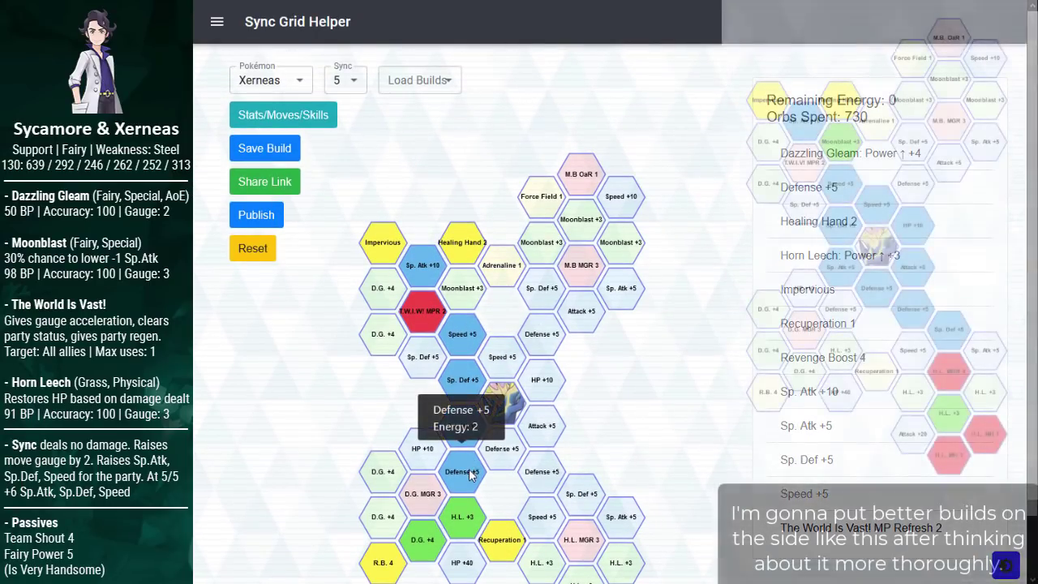
Step: Swap the Recuperation 1 tile for Adrenaline 1 in the build
left_click(465, 478)
left_click(429, 487)
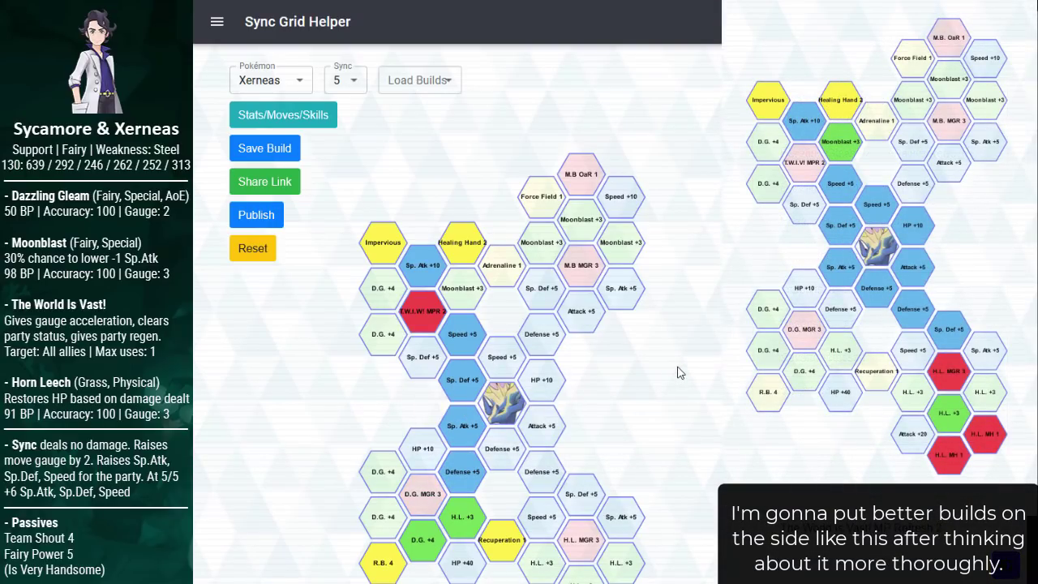
scroll(680, 372, "down", 2)
scroll(669, 324, "up", 2)
scroll(696, 305, "down", 1)
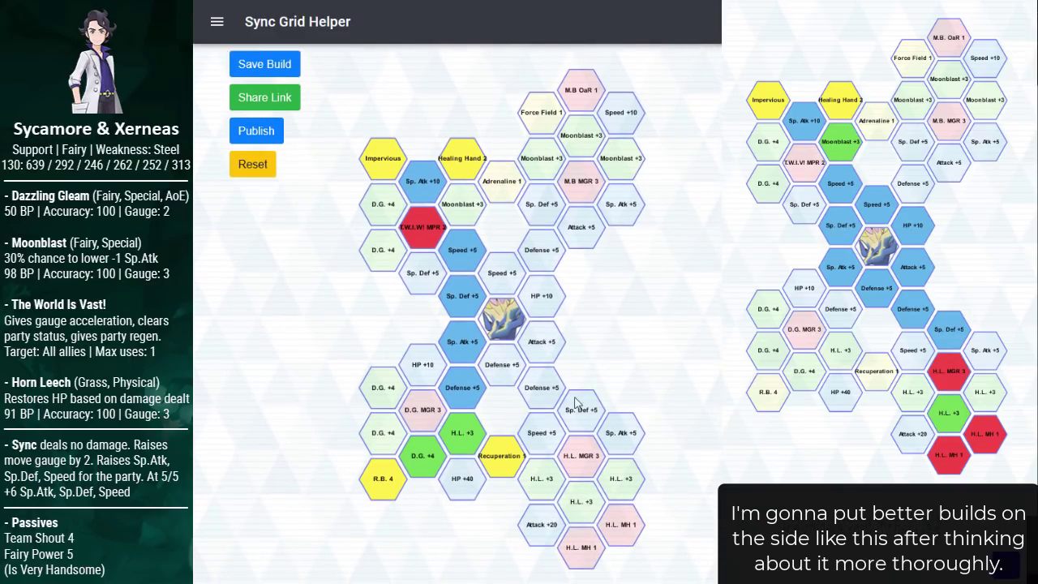
left_click(502, 186)
scroll(694, 312, "up", 1)
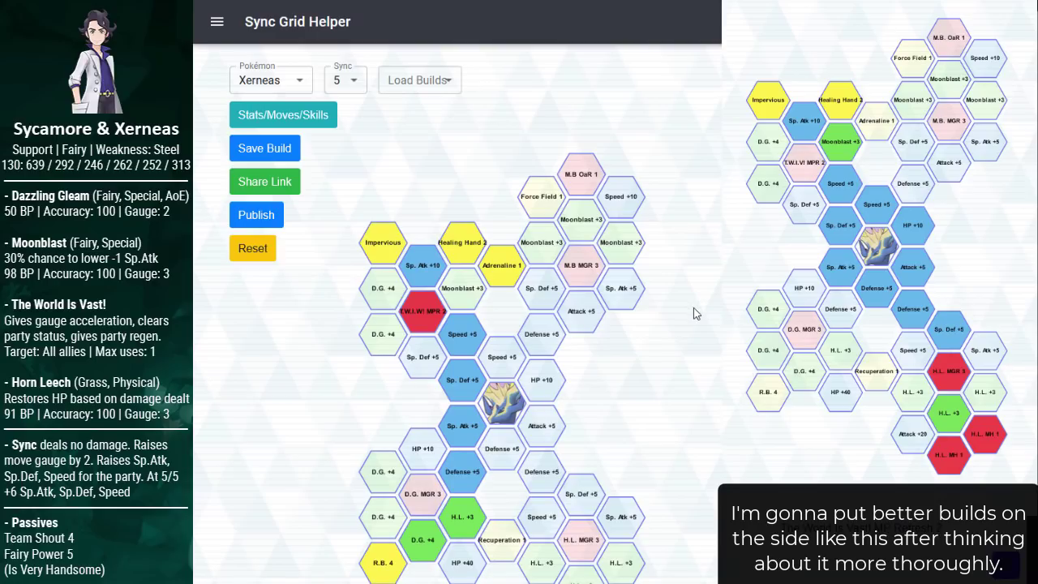
Step: Clear all selected tiles from the sync grid and check the effect of Moonblast On a Roll 1
scroll(697, 308, "down", 1)
scroll(703, 308, "up", 1)
mouse_move(399, 250)
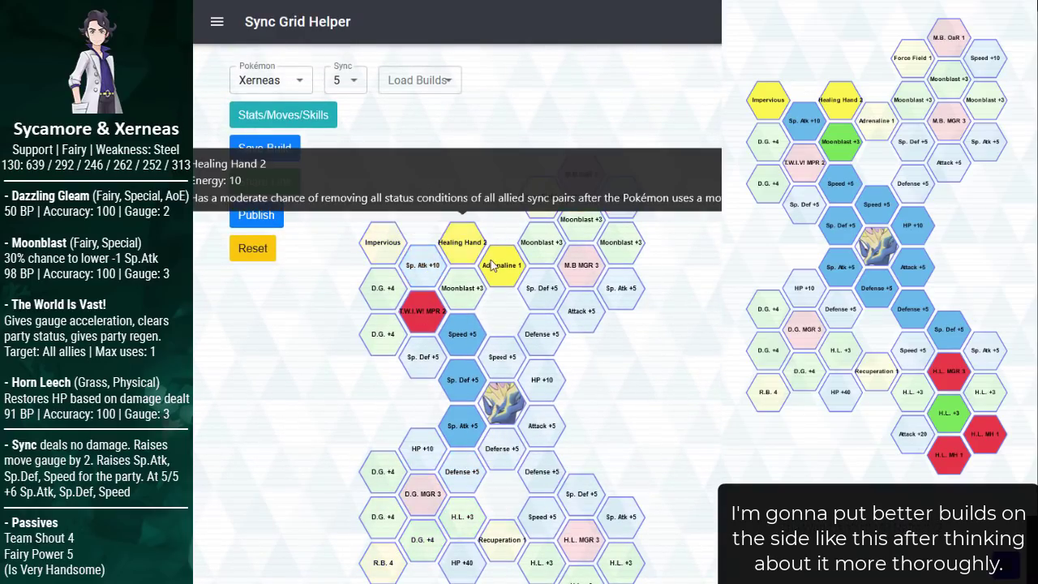
mouse_move(429, 316)
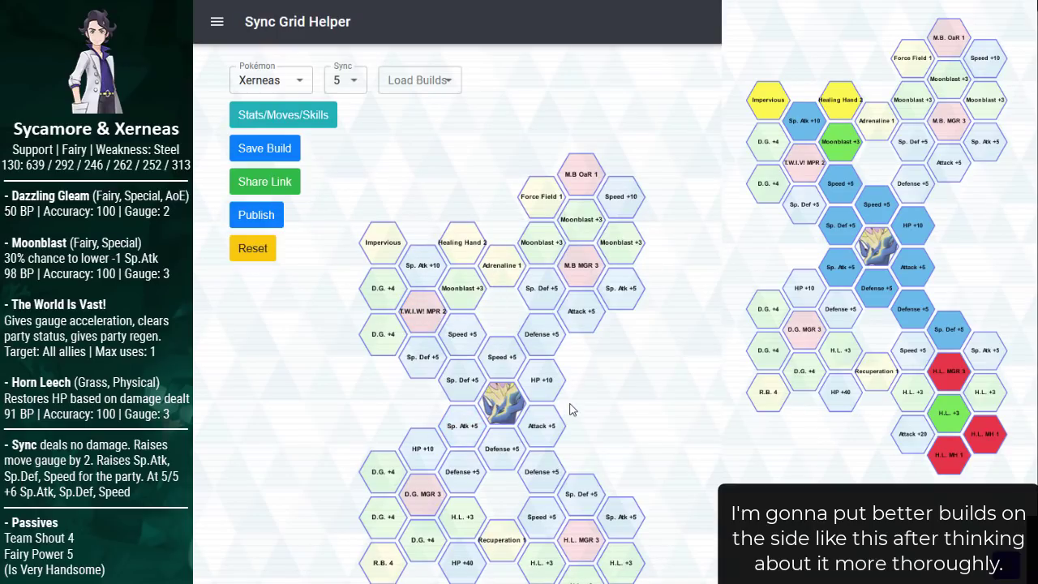
scroll(690, 301, "down", 1)
scroll(690, 302, "up", 1)
scroll(691, 299, "down", 1)
scroll(691, 296, "up", 1)
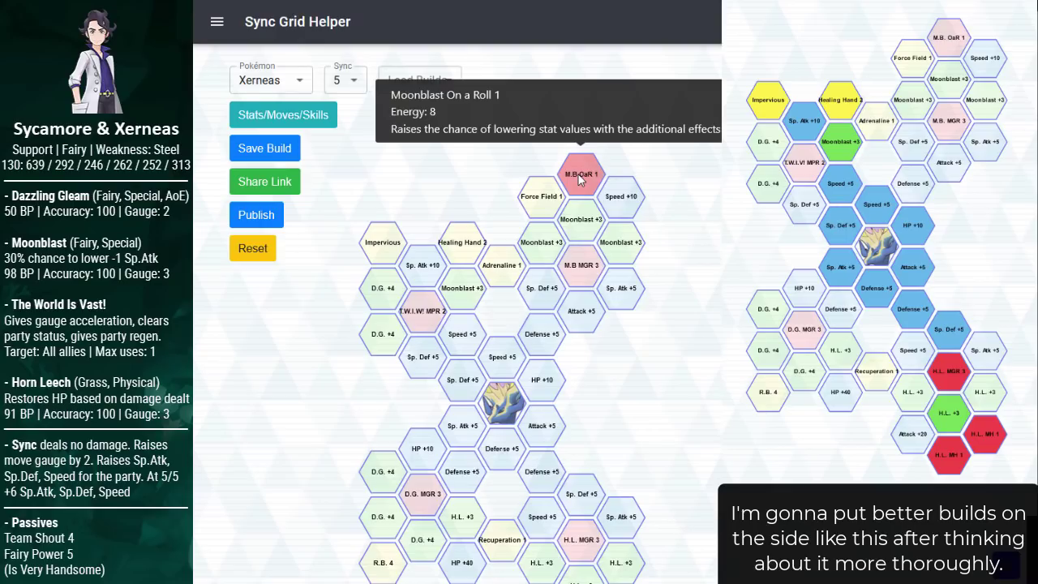
Step: Select Attack +5, Defense +5, Speed +5, Horn Leech Move Gauge Refresh 3, H.L. +3 and both H.L. MH 1 tiles
scroll(680, 229, "down", 1)
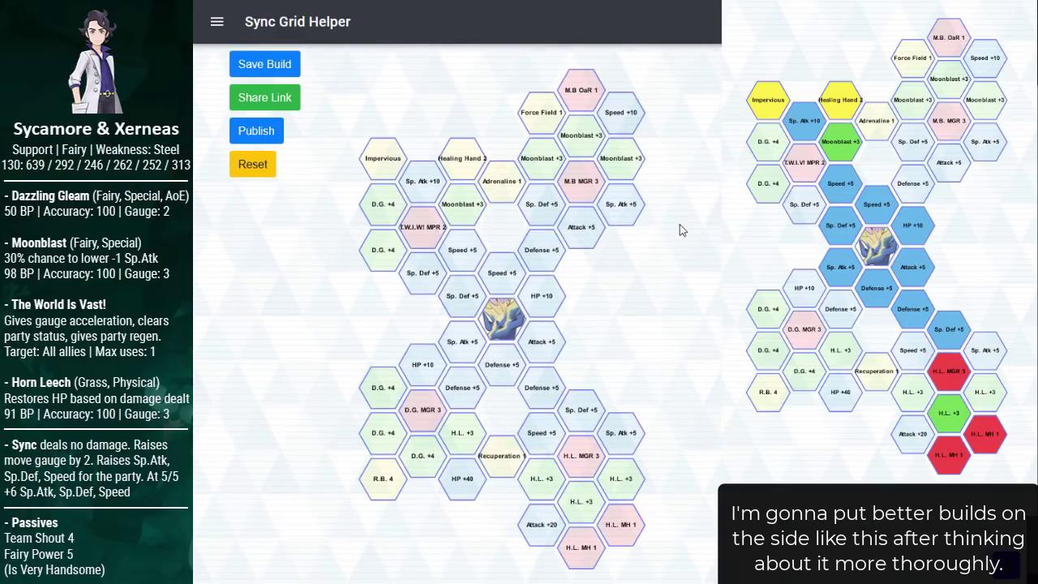
left_click(542, 363)
left_click(544, 389)
left_click(542, 433)
left_click(586, 456)
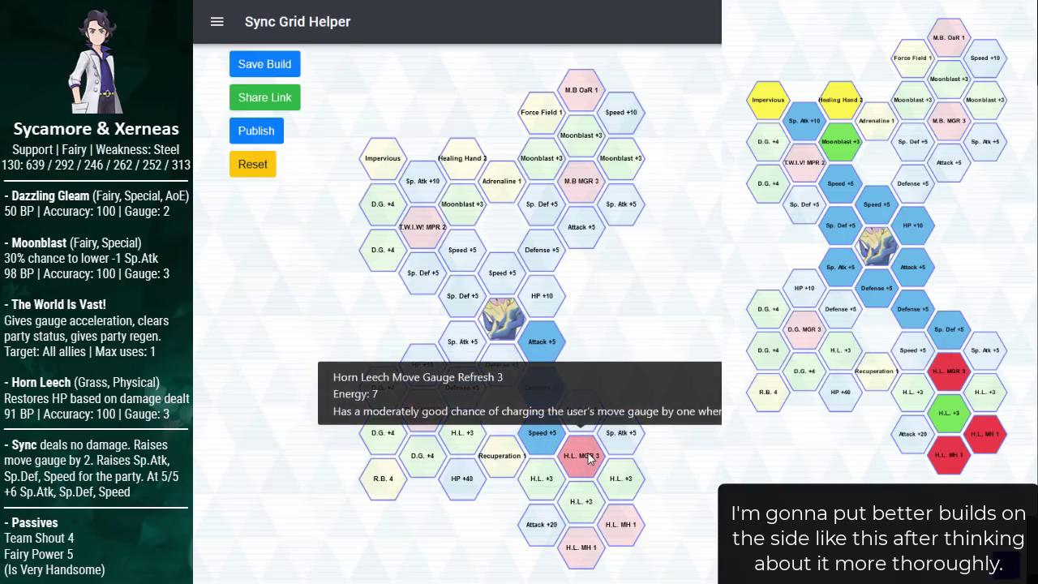
left_click(581, 501)
left_click(581, 547)
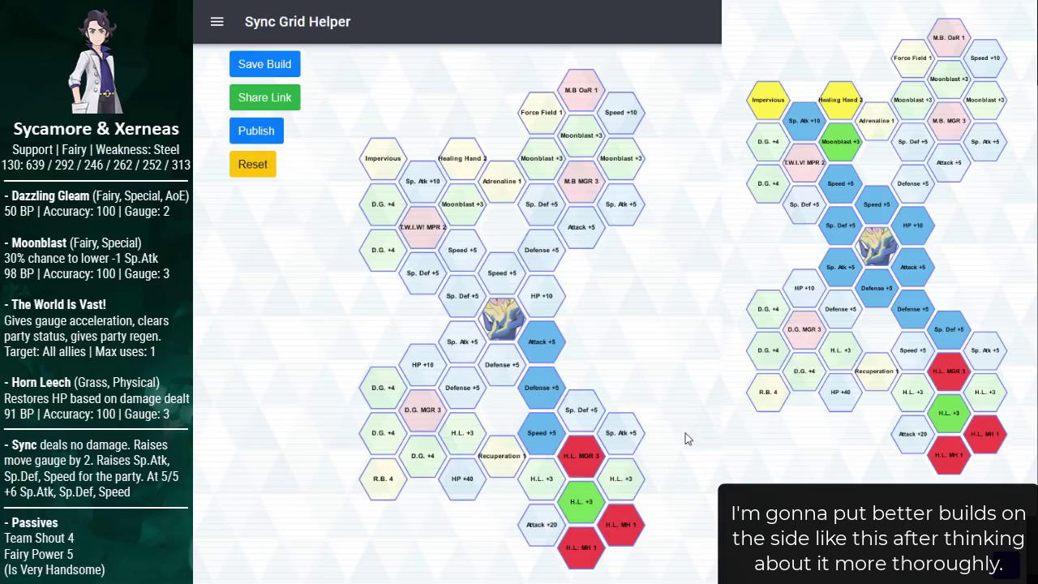
scroll(686, 439, "up", 2)
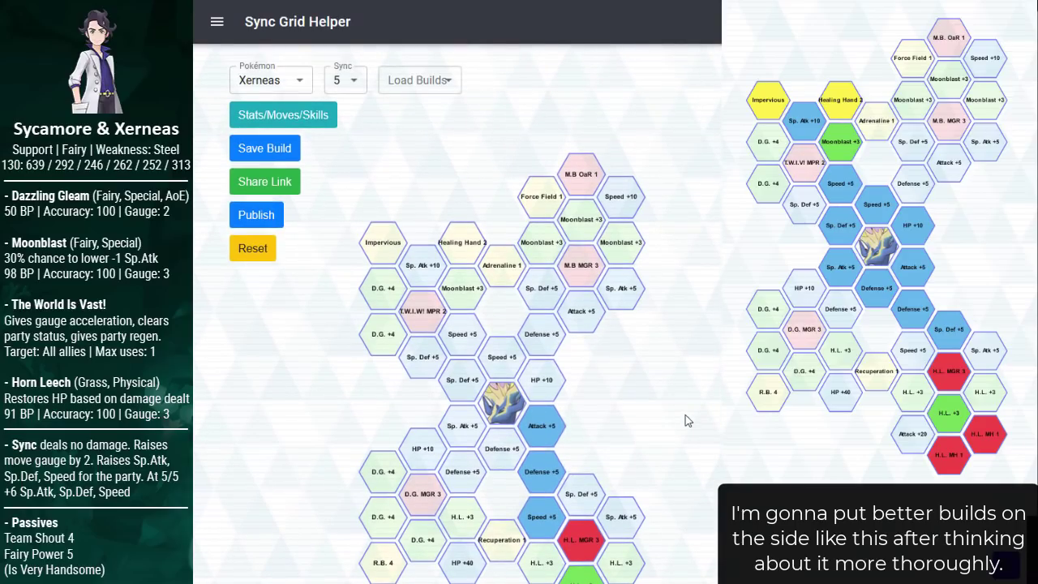
scroll(686, 420, "down", 2)
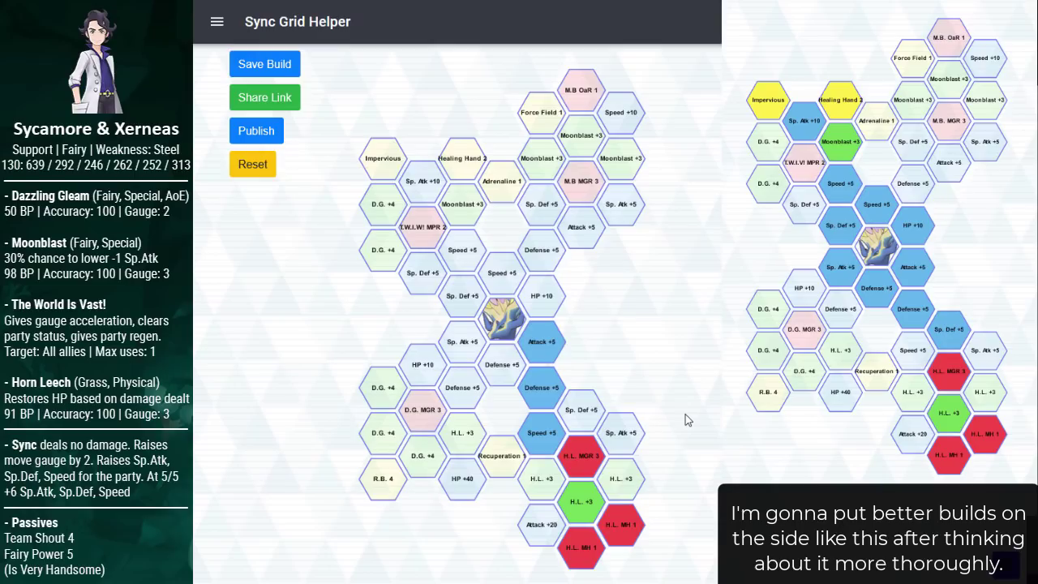
Step: Deselect all the Horn Leech build's tiles so the grid is empty
left_click(621, 524)
left_click(582, 548)
left_click(576, 458)
left_click(541, 433)
left_click(541, 342)
scroll(695, 361, "up", 2)
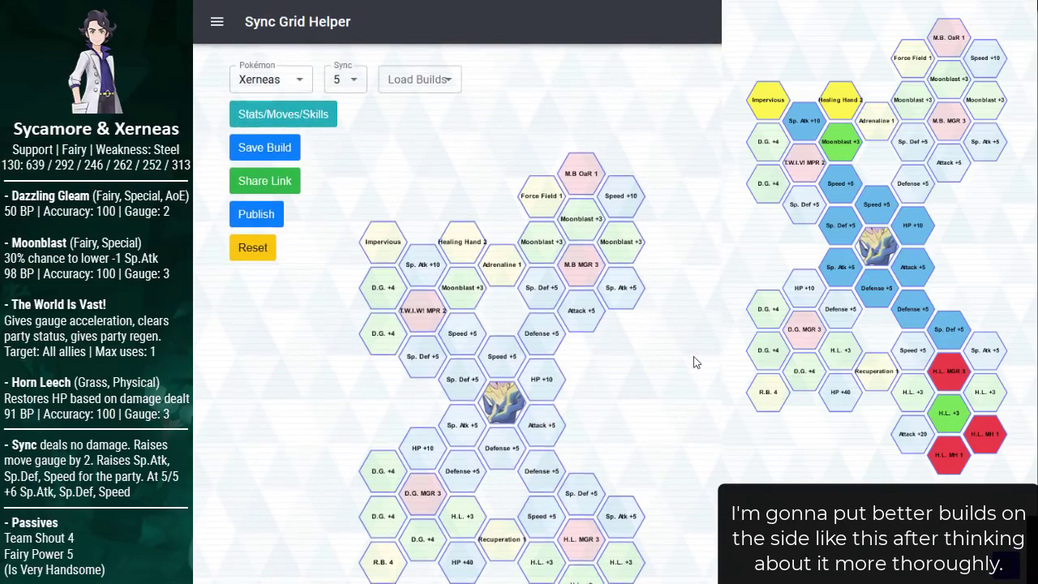
Step: Look over Xerneas's whole empty sync grid and check the effect of the Impervious tile
scroll(695, 361, "down", 2)
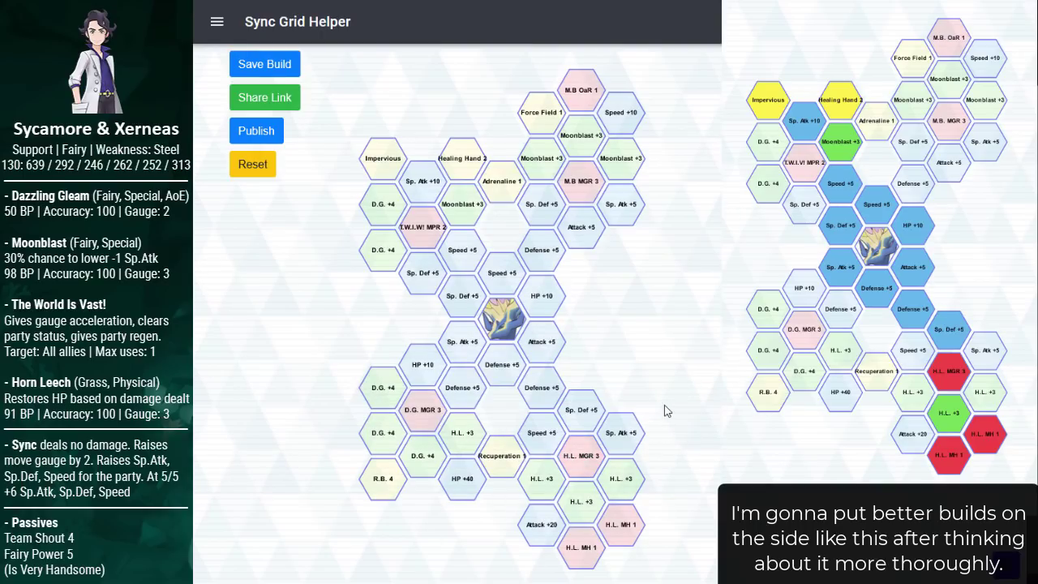
scroll(663, 410, "up", 2)
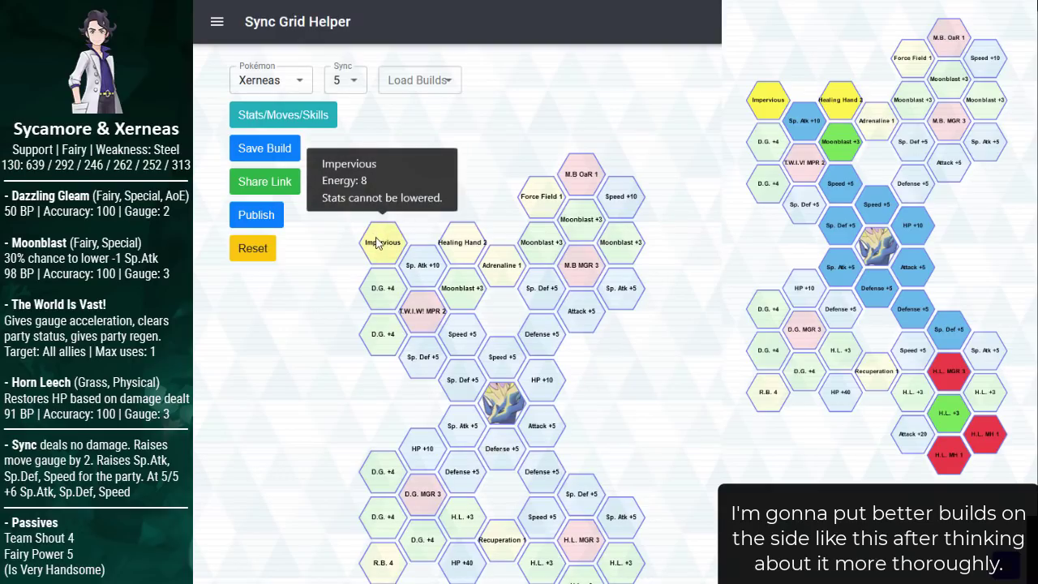
scroll(375, 244, "down", 2)
scroll(376, 244, "up", 2)
scroll(375, 244, "down", 2)
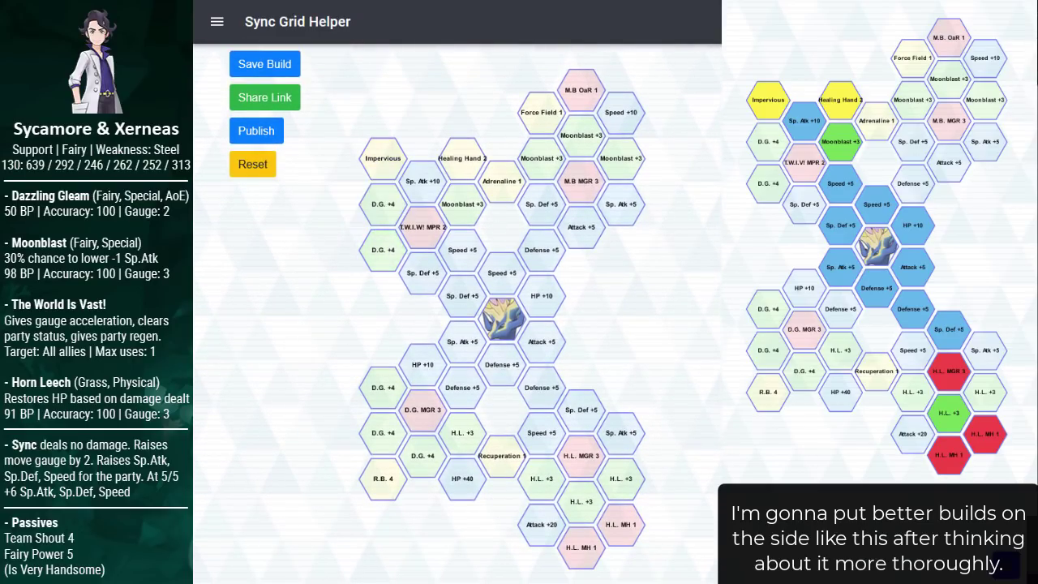
scroll(375, 243, "up", 2)
scroll(375, 243, "down", 2)
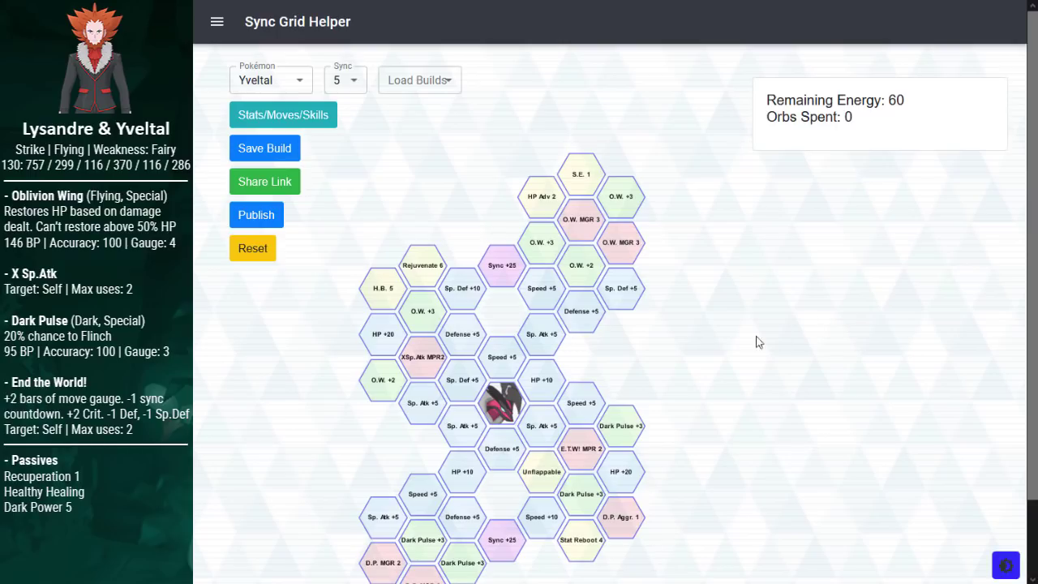
Step: Open Yveltal's stats, moves and skills overview and look through its moves, sync move and passives
left_click(325, 121)
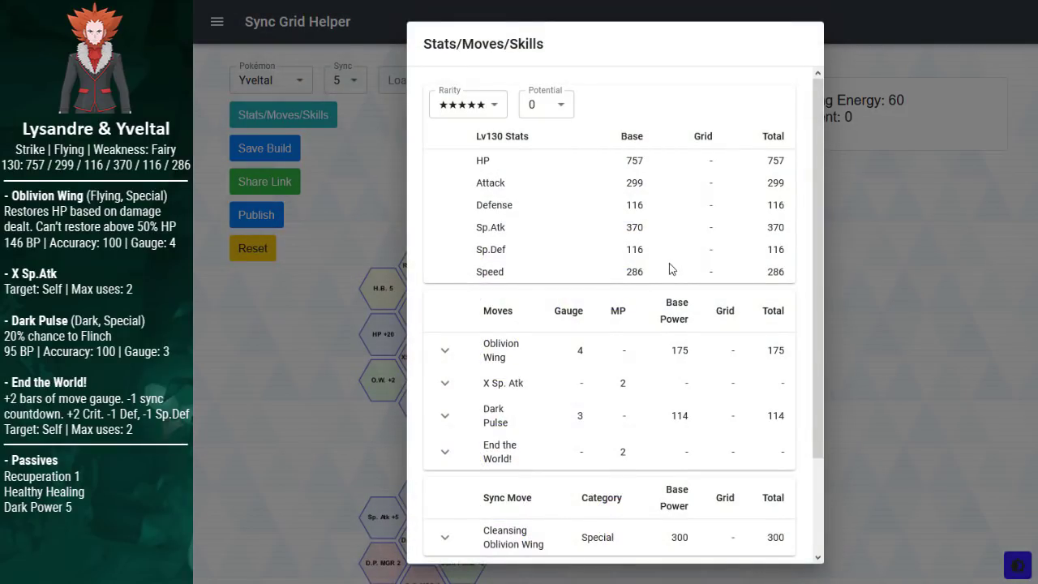
scroll(669, 268, "down", 1)
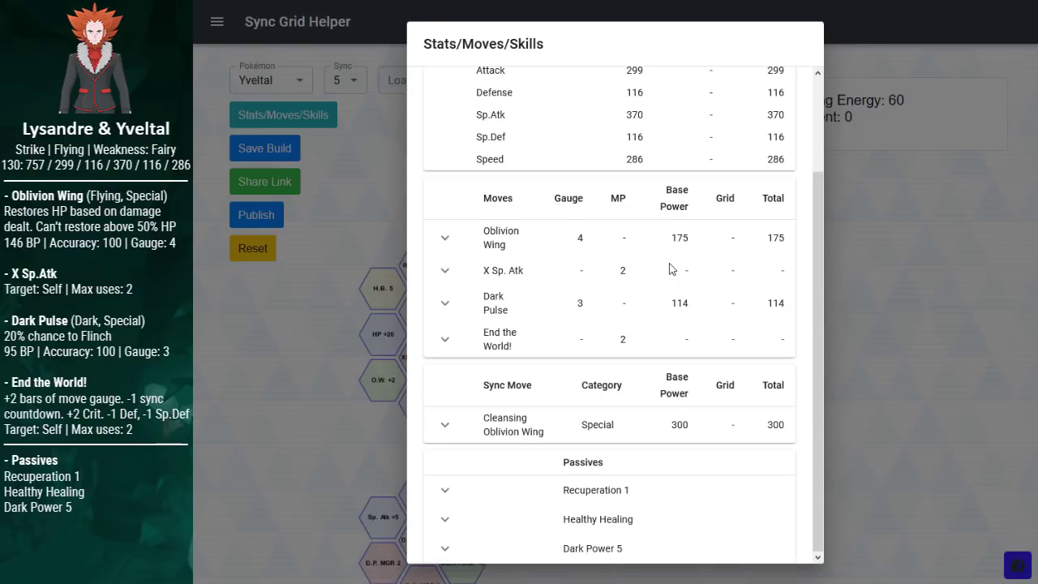
scroll(672, 269, "up", 1)
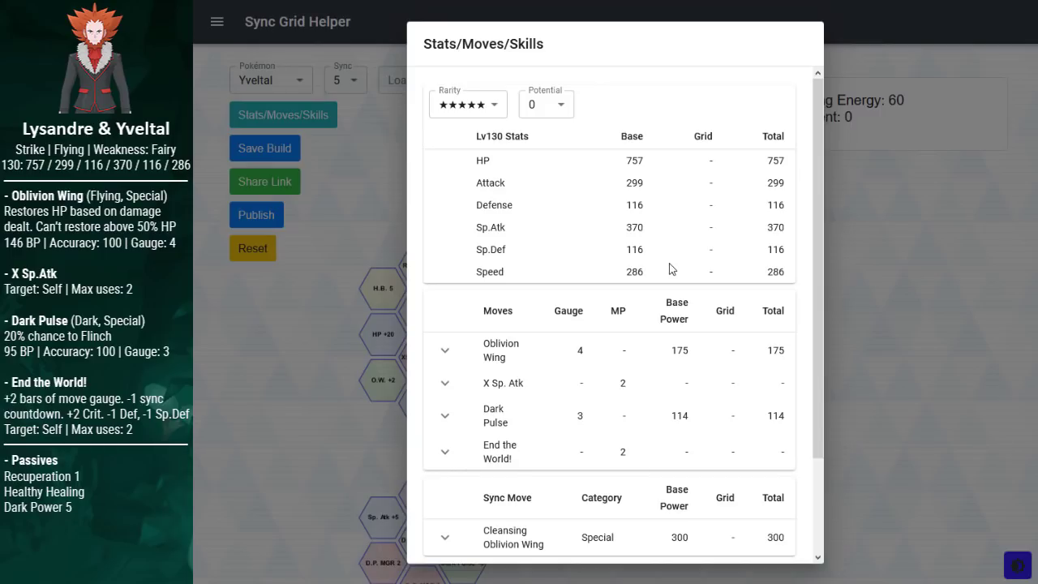
Step: Look through Yveltal's Recuperation 1 and Healthy Healing passives and its move list in the overview
scroll(672, 269, "down", 1)
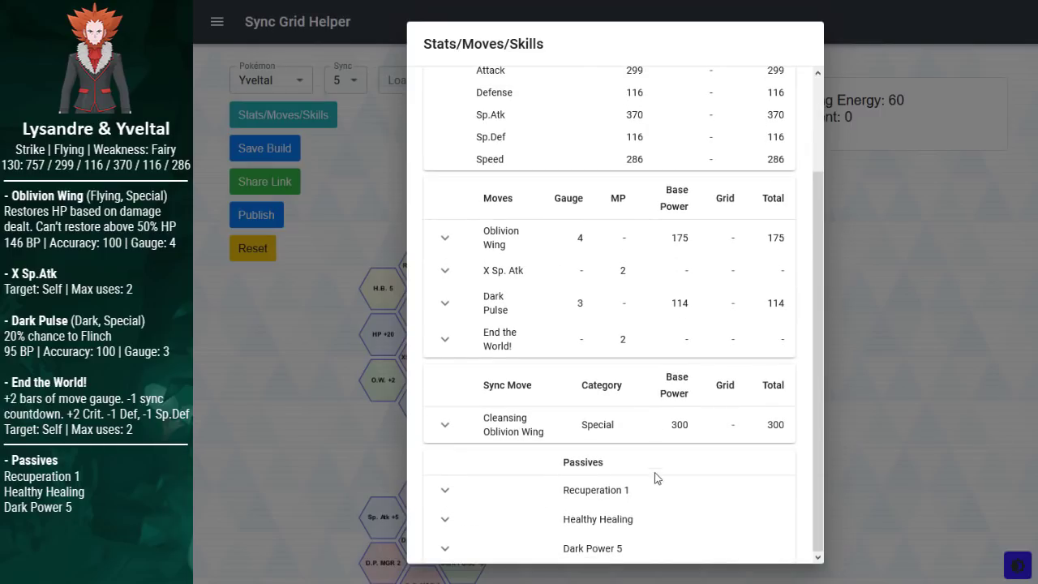
left_click_drag(704, 523, 561, 520)
mouse_move(645, 488)
left_mouse_down()
mouse_move(711, 494)
mouse_move(531, 493)
left_mouse_up()
left_click(700, 460)
scroll(567, 331, "up", 1)
left_click_drag(560, 317, 459, 301)
left_click(646, 300)
scroll(646, 300, "down", 1)
scroll(649, 301, "up", 2)
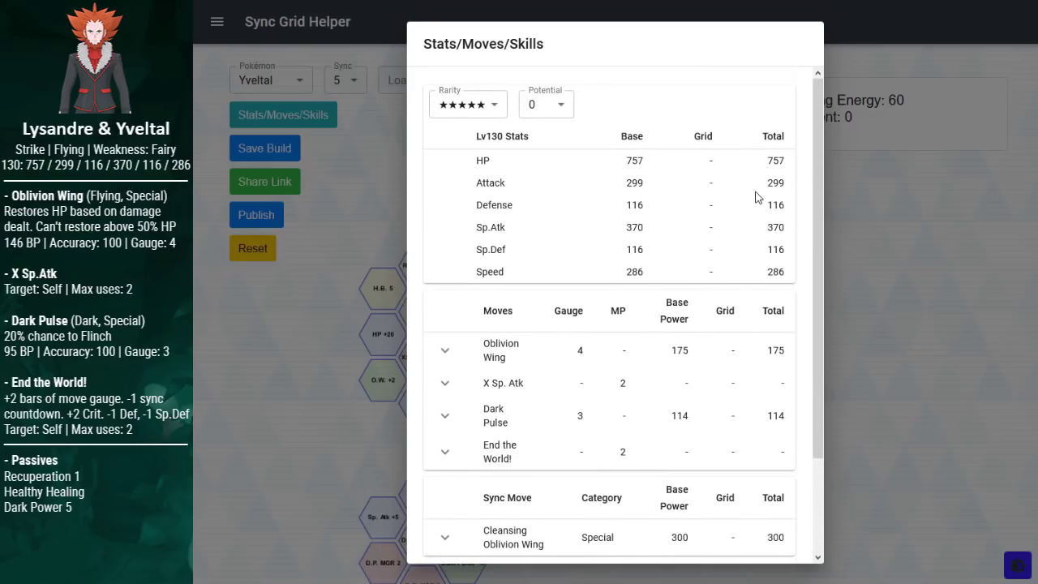
Step: Examine Yveltal's total stats, from HP and Attack through Sp.Atk, Sp.Def and Speed
left_click_drag(754, 160, 800, 167)
left_click(799, 175)
mouse_move(748, 246)
left_mouse_down()
mouse_move(791, 257)
mouse_move(754, 233)
left_mouse_up()
left_click(793, 258)
left_click(699, 219)
left_click_drag(764, 279, 791, 280)
left_click(716, 230)
scroll(717, 229, "down", 2)
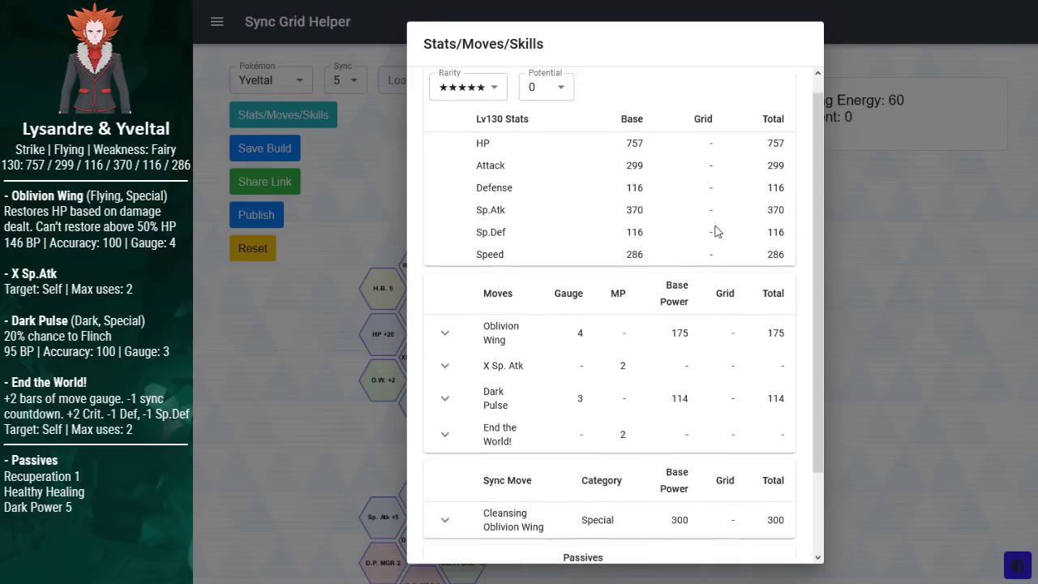
scroll(682, 218, "up", 2)
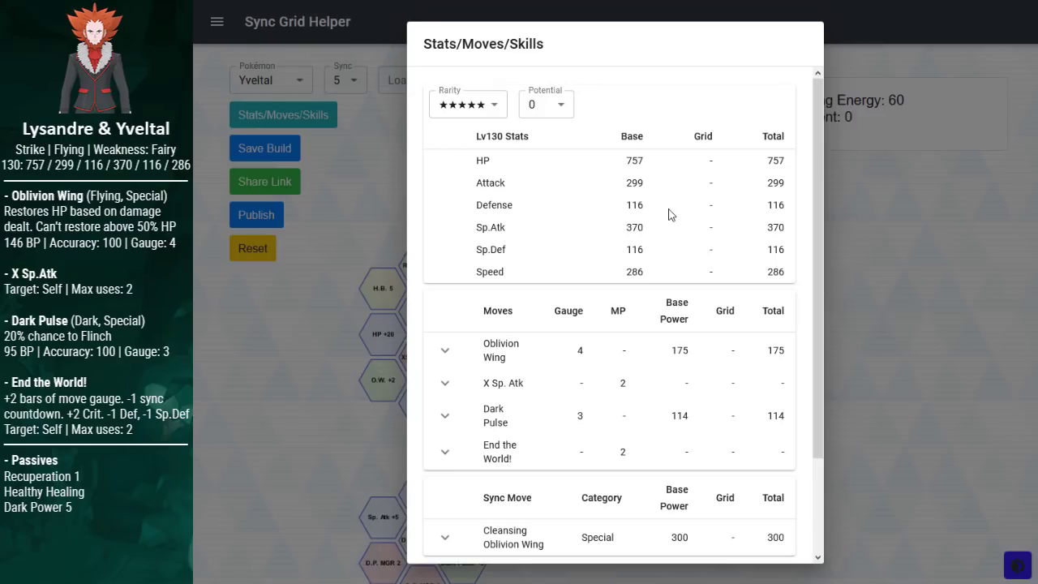
scroll(700, 241, "down", 2)
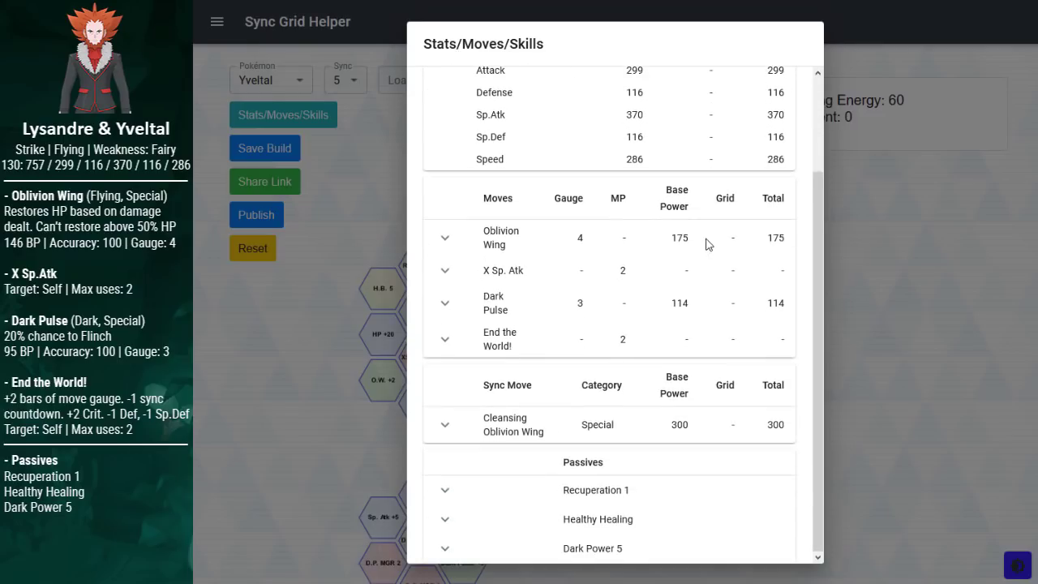
Step: Set Yveltal's sync level to 1 and read Oblivion Wing's description in the stats, moves and skills overview
left_click(448, 239)
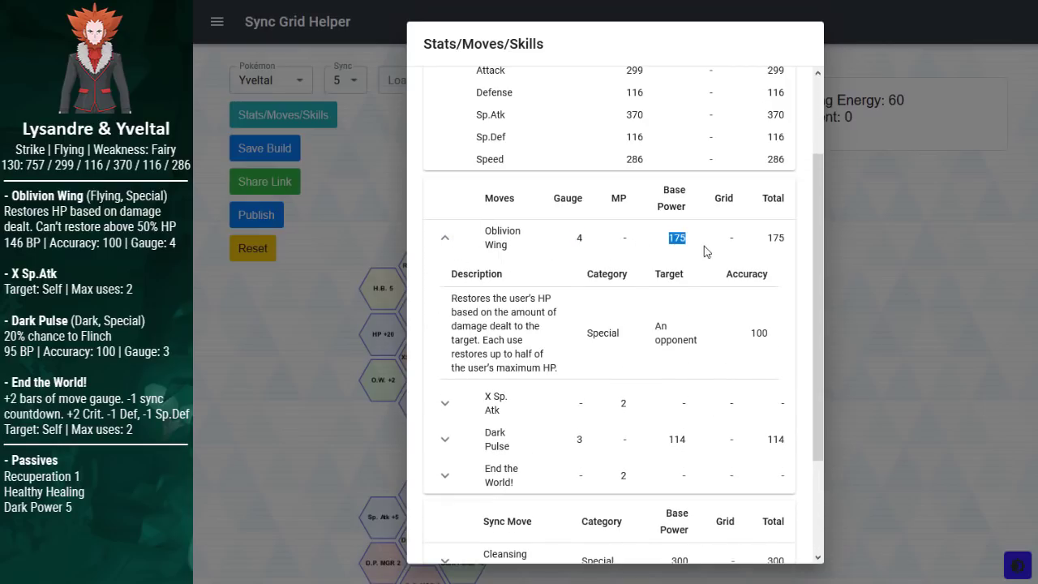
key("Escape")
left_click(344, 84)
left_click(343, 182)
left_click(317, 121)
scroll(448, 246, "down", 2)
left_click(445, 239)
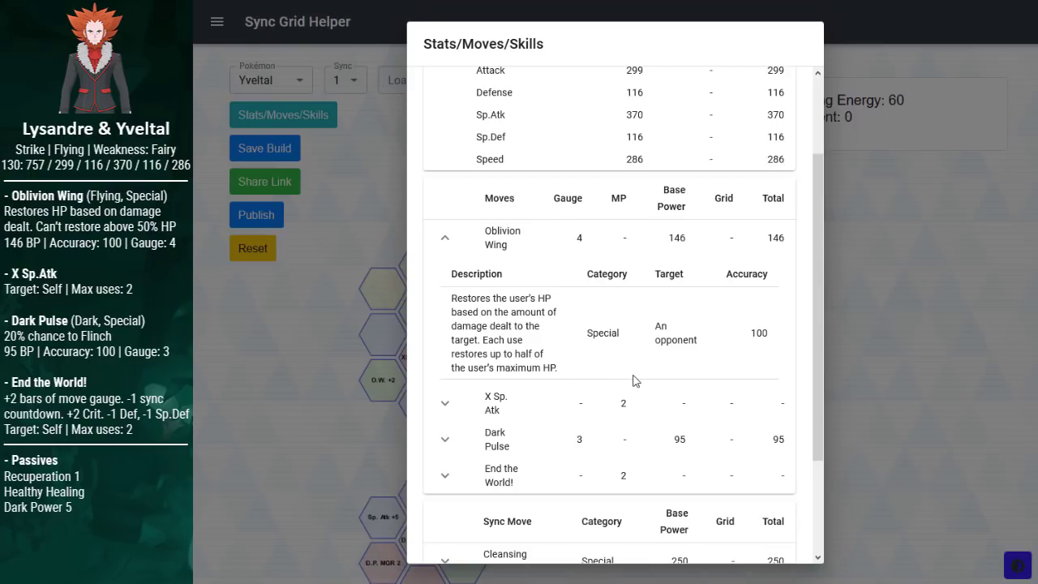
left_click_drag(592, 374, 488, 325)
left_click(608, 355)
left_click_drag(621, 368, 469, 340)
left_click(702, 273)
Step: Go back over Yveltal's stats, moves, sync move and passives in the overview at sync level 1
scroll(657, 290, "up", 2)
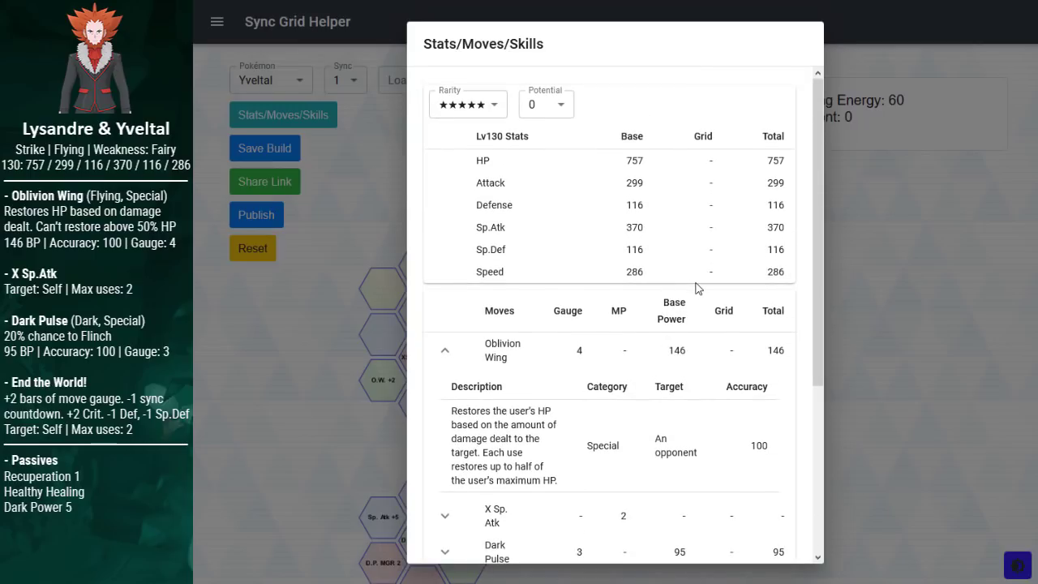
scroll(697, 288, "down", 2)
scroll(697, 288, "up", 2)
double_click(614, 353)
scroll(615, 354, "down", 4)
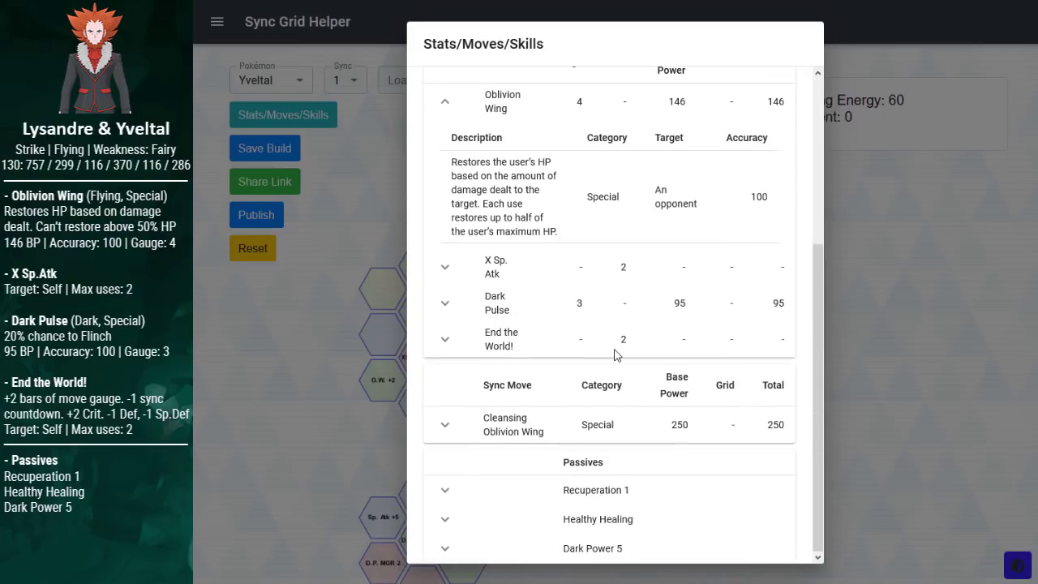
scroll(614, 354, "up", 4)
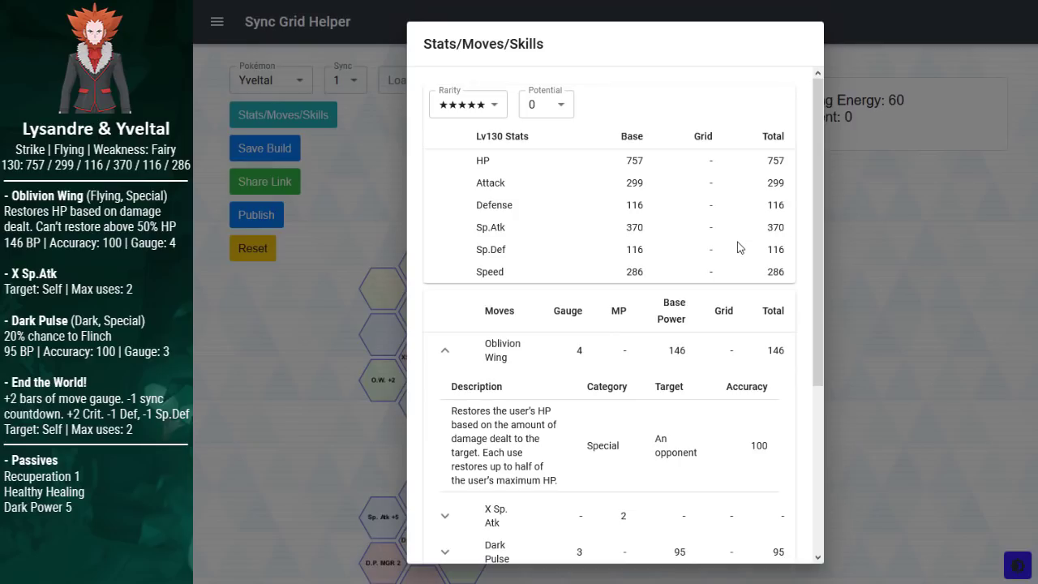
scroll(740, 248, "down", 5)
scroll(740, 247, "up", 5)
left_click_drag(609, 445, 648, 426)
left_click(649, 425)
scroll(670, 401, "down", 3)
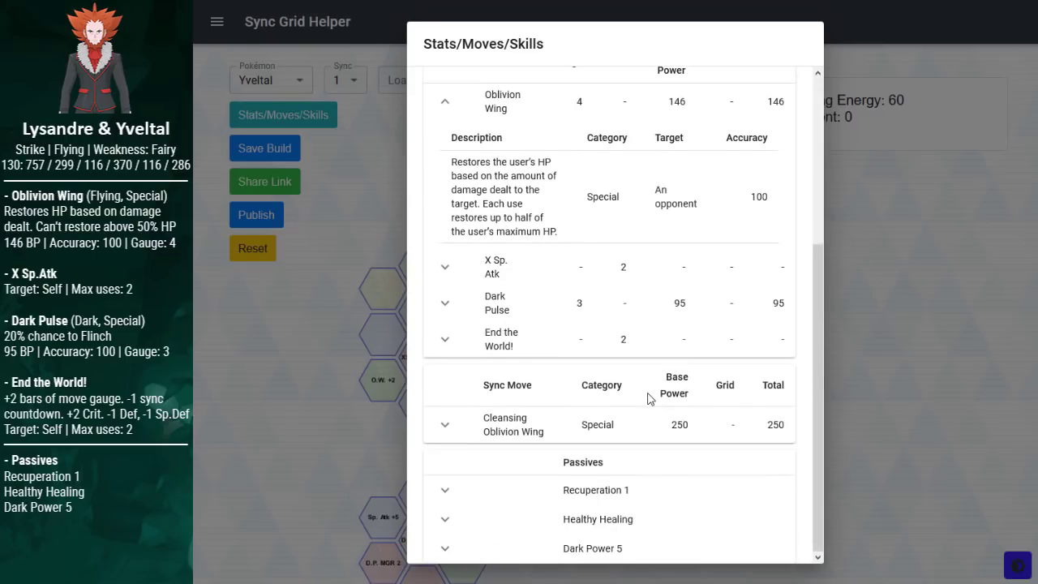
Step: Collapse Oblivion Wing's details and expand the descriptions of X Sp. Atk and End the World!
left_click(443, 102)
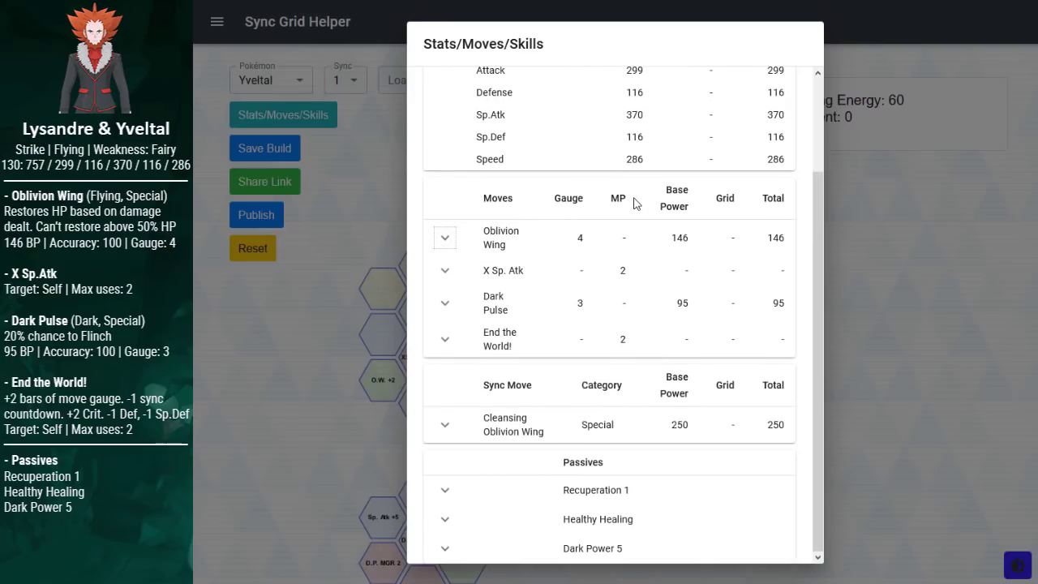
left_click(445, 270)
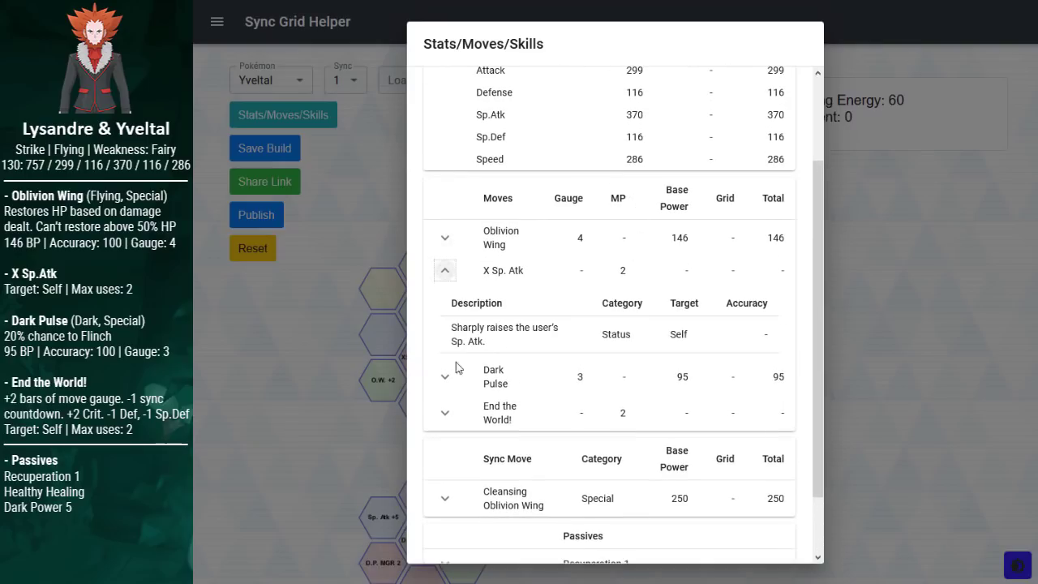
left_click(445, 415)
scroll(574, 323, "down", 3)
double_click(559, 322)
left_click(602, 326)
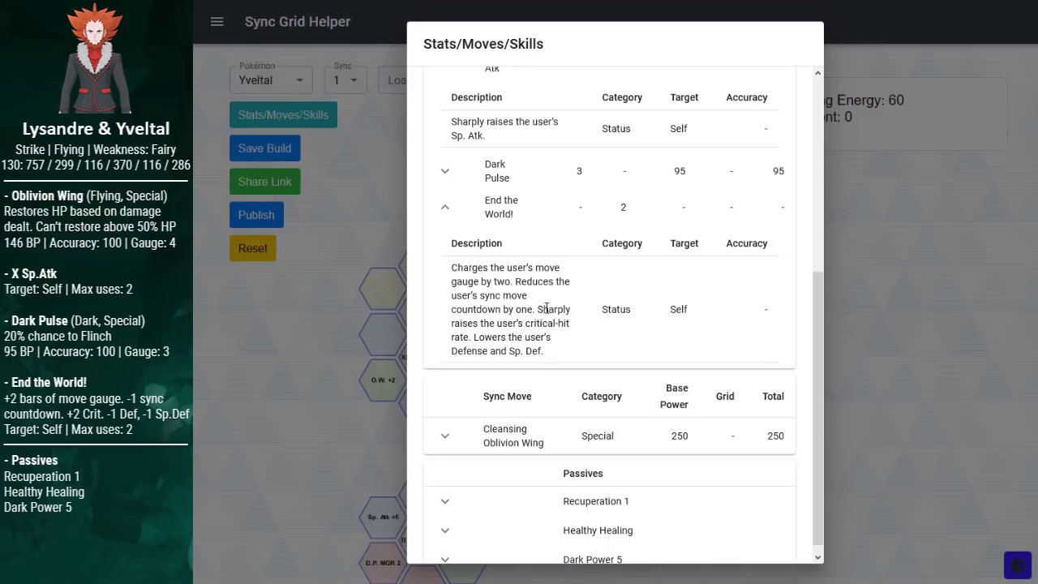
Step: Read End the World!'s move gauge, sync countdown, critical-hit and defense effects, and collapse both open move descriptions
left_click_drag(516, 281, 572, 302)
left_click(572, 301)
left_click_drag(665, 357, 444, 363)
left_click(492, 359)
scroll(661, 330, "up", 3)
scroll(661, 331, "down", 3)
scroll(596, 359, "up", 2)
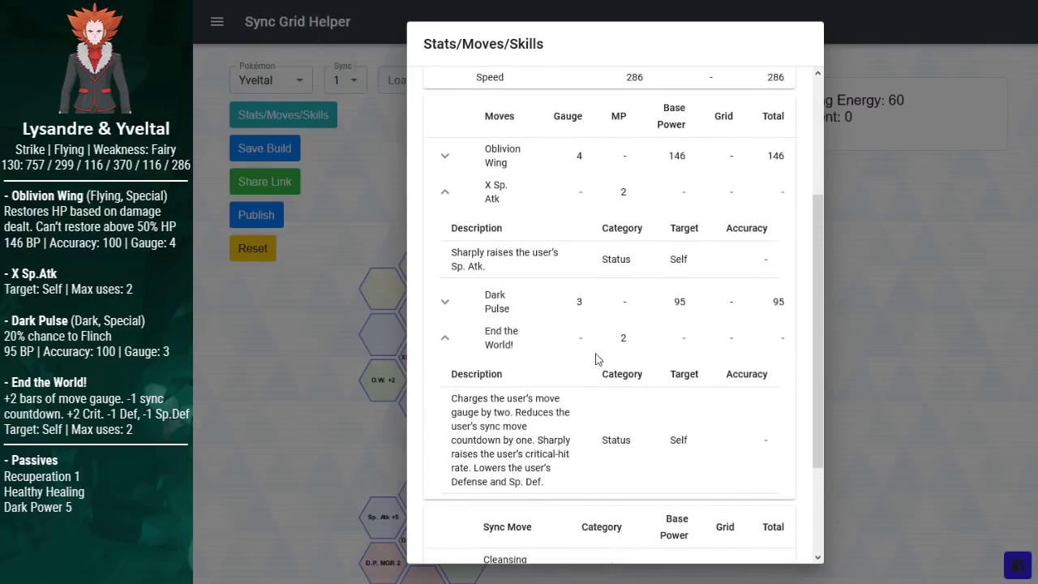
left_click(455, 349)
left_click(446, 198)
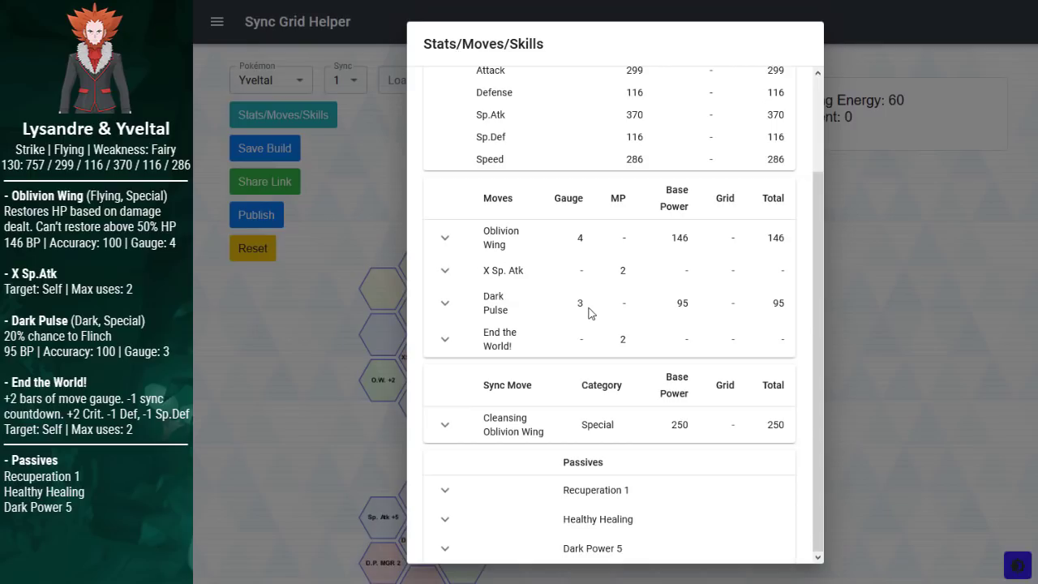
Step: Check the Dark Power 5 passive and Dark Pulse's description, and close the overview
left_click_drag(656, 544, 532, 557)
left_click(532, 557)
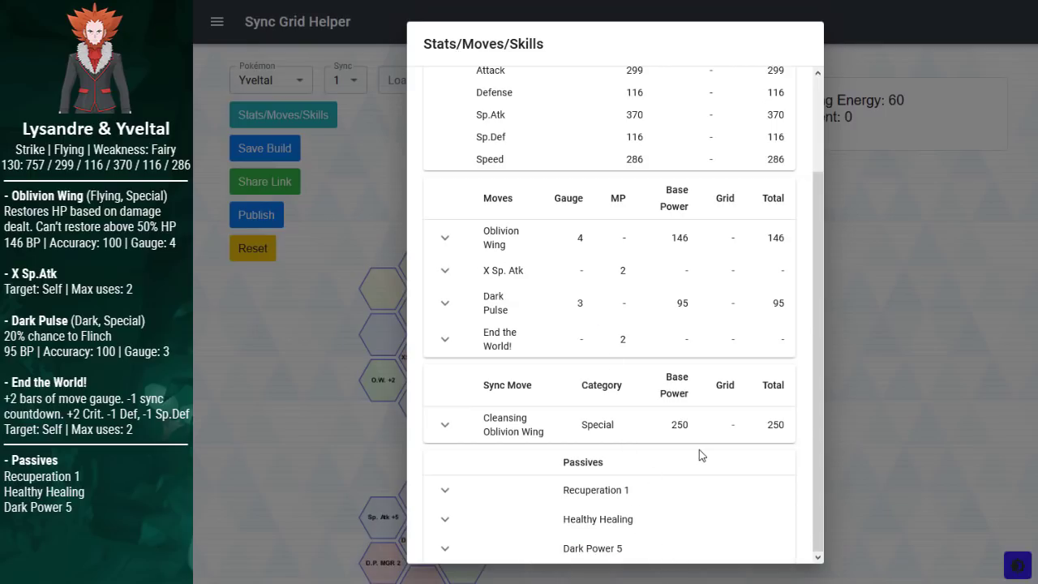
left_click(445, 303)
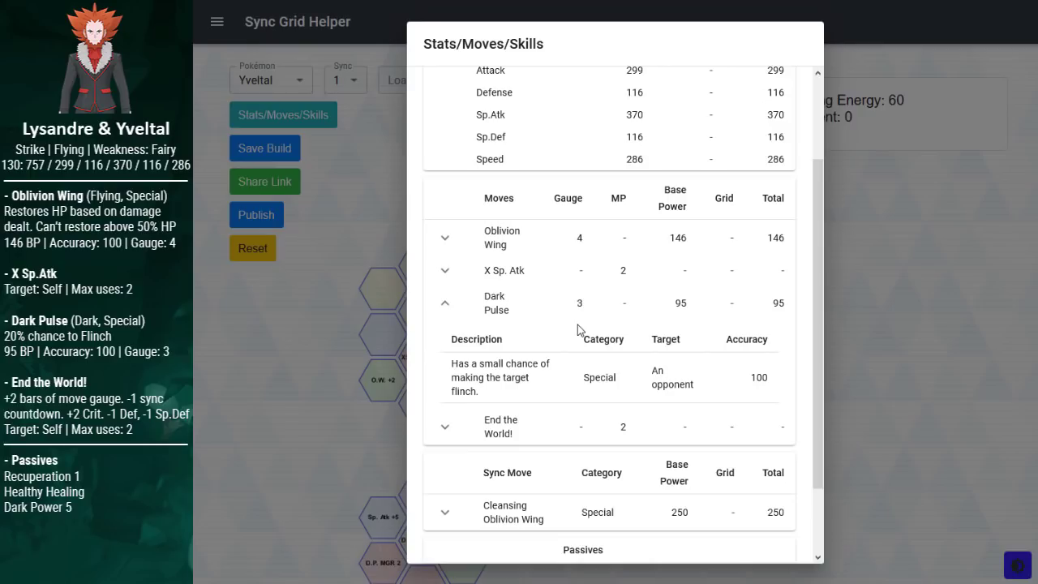
left_click(918, 199)
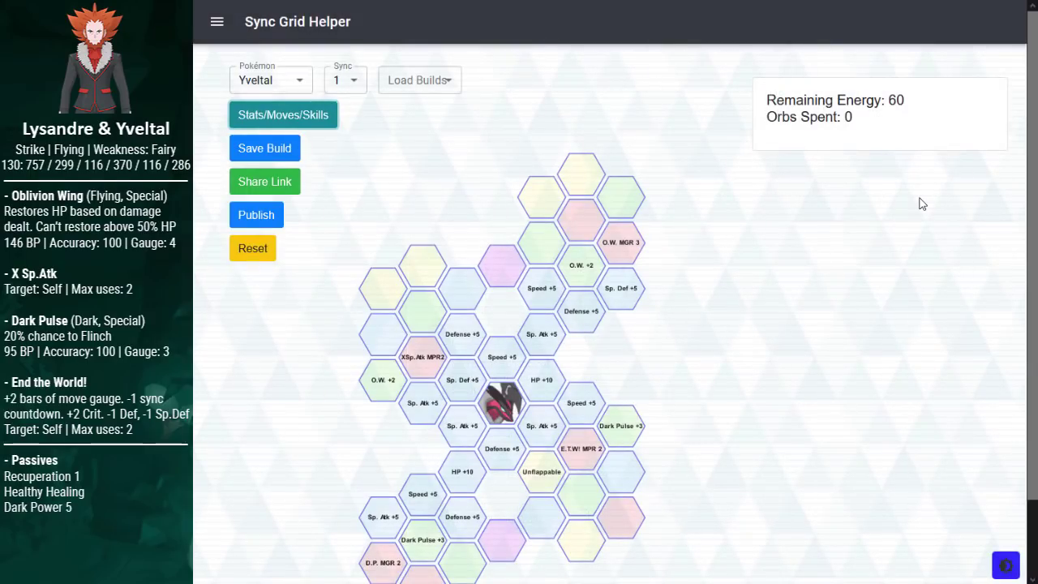
Step: Set Yveltal's sync level to 5 and look over the whole sync grid
left_click(347, 81)
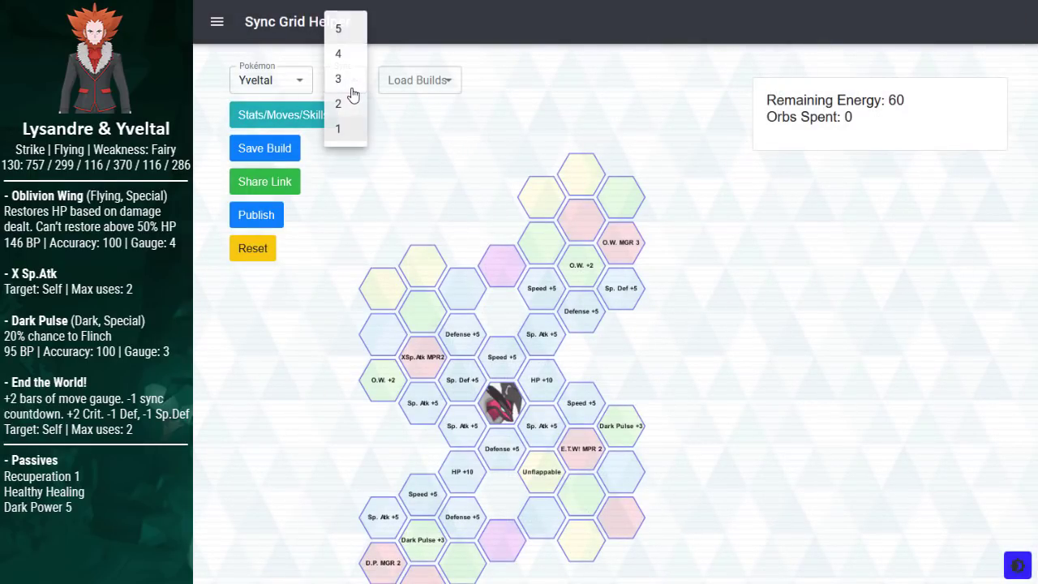
left_click(338, 31)
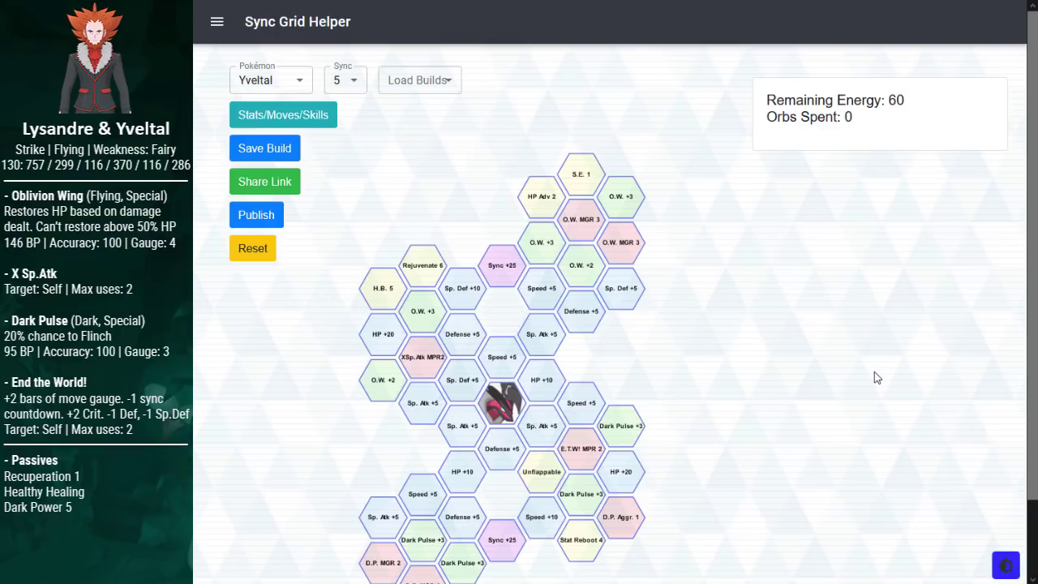
scroll(874, 371, "down", 1)
scroll(874, 372, "up", 1)
Step: Set Yveltal's sync level back to 1 and look over the tiles available on the grid
left_click(356, 90)
left_click(341, 181)
scroll(689, 294, "down", 1)
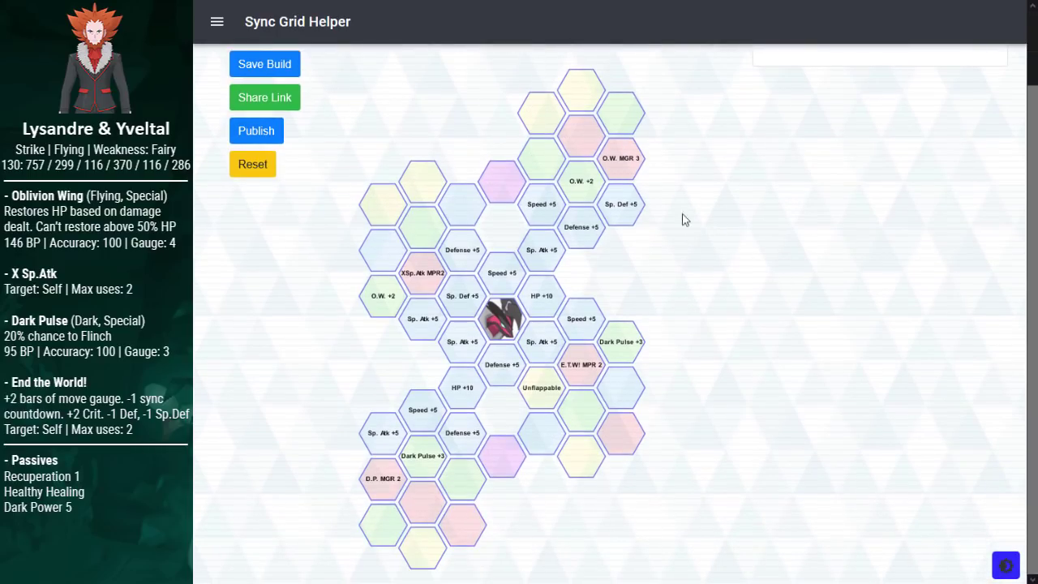
Step: Set Yveltal's sync level to 2 and examine the tiles it makes available on the grid
scroll(727, 352, "up", 1)
left_click(344, 78)
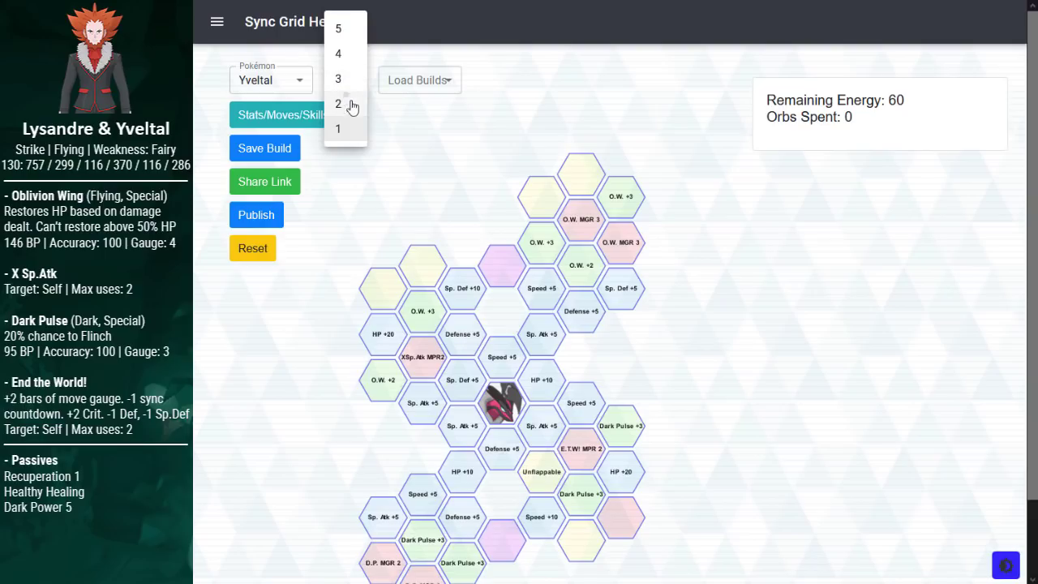
left_click(357, 108)
scroll(702, 278, "down", 1)
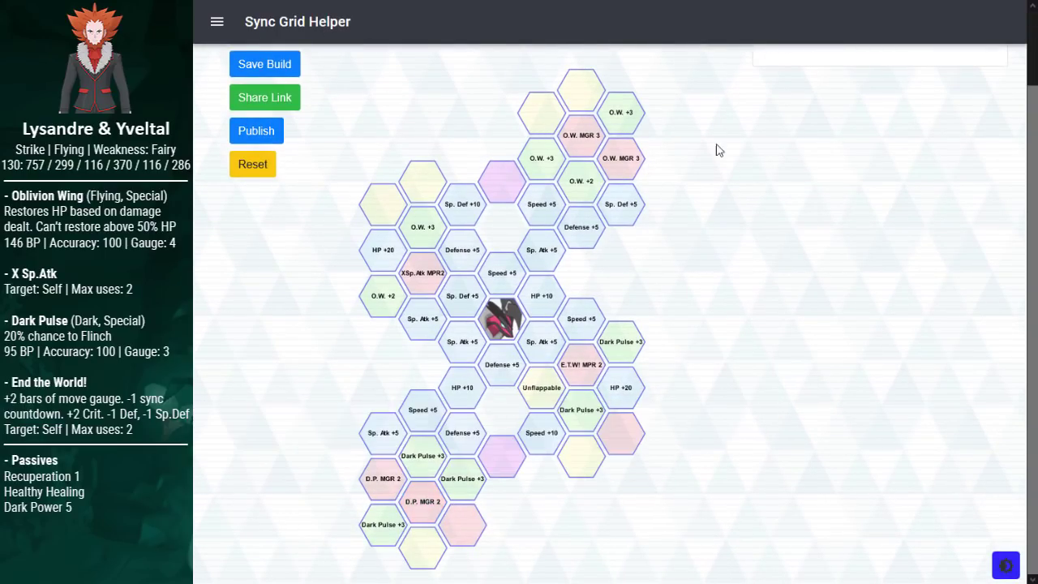
mouse_move(622, 181)
scroll(703, 330, "up", 1)
Step: Set Yveltal's sync level to 3 and look over the full grid
left_click(357, 89)
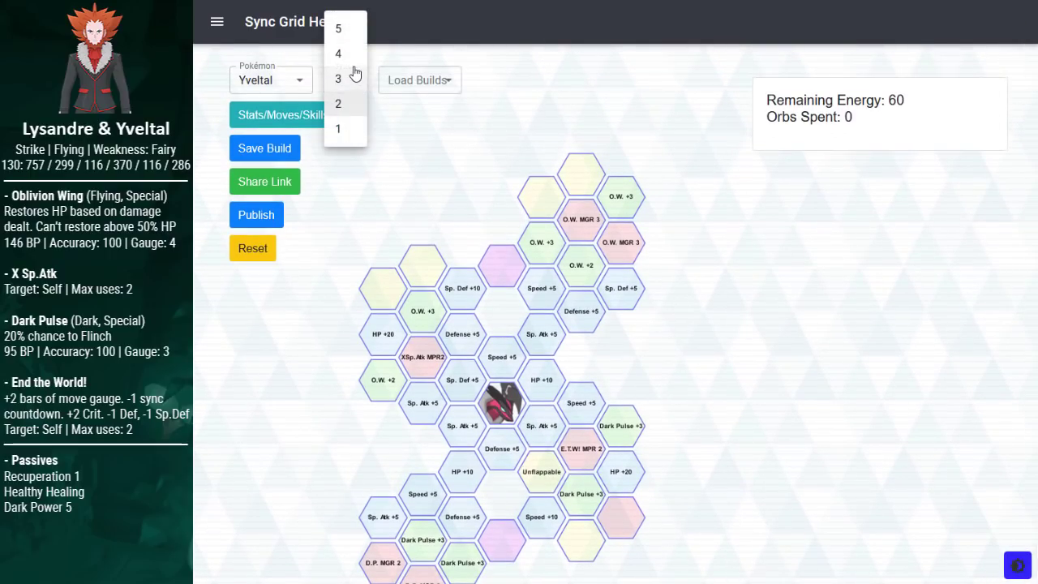
left_click(348, 76)
scroll(704, 215, "down", 1)
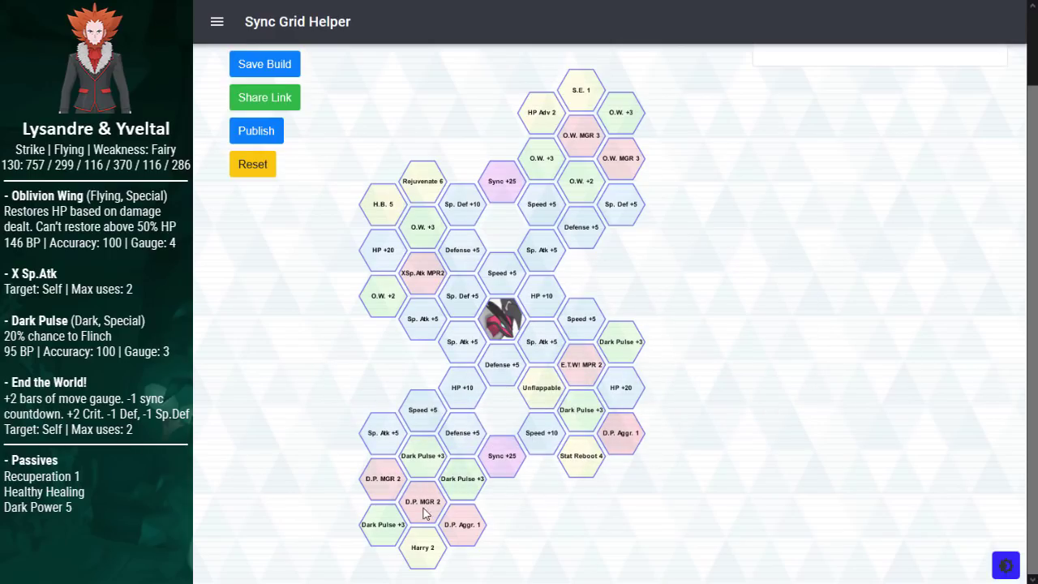
scroll(732, 370, "up", 1)
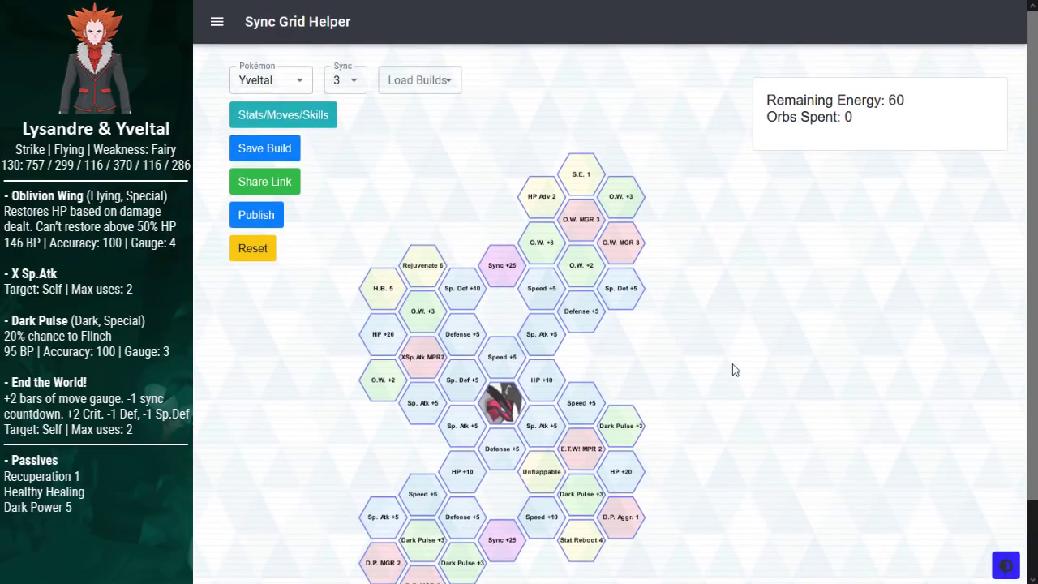
Step: Select both Dark Pulse Aggravation 1 tiles to point them out on the grid, and deselect them
scroll(732, 370, "down", 1)
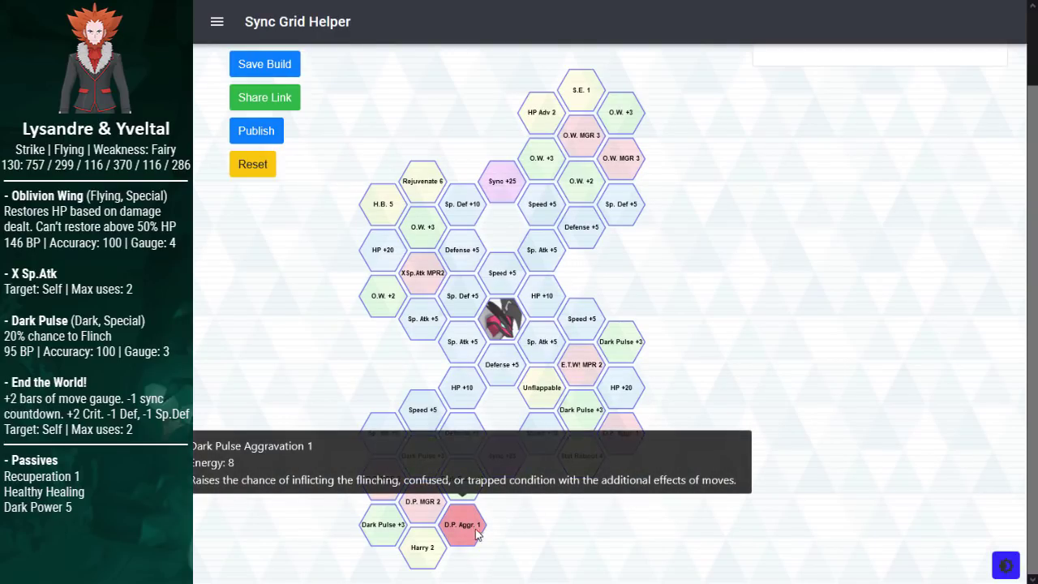
left_click(634, 423)
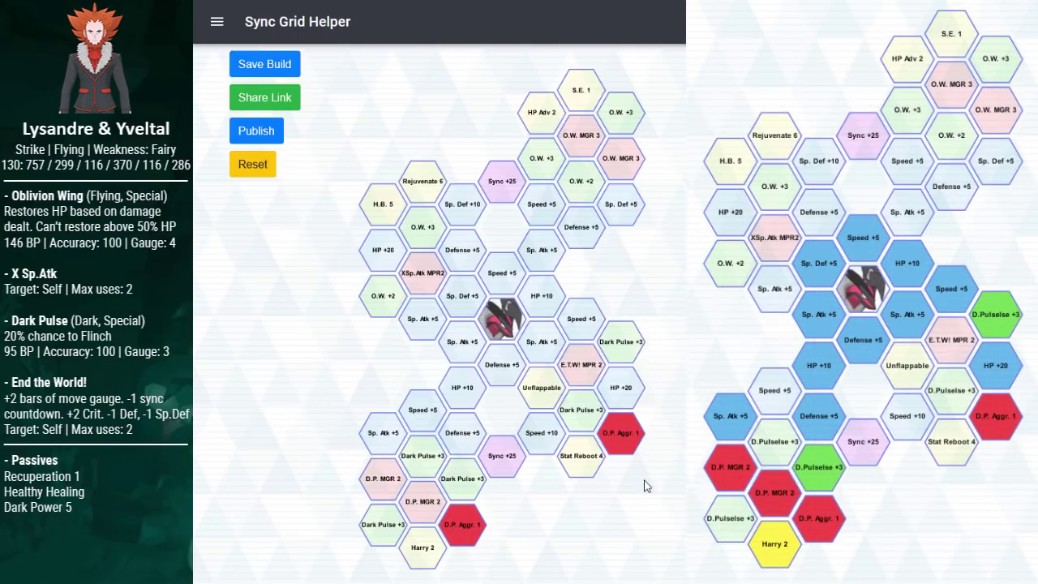
scroll(682, 438, "up", 1)
scroll(686, 443, "down", 1)
scroll(685, 443, "up", 1)
scroll(686, 442, "down", 1)
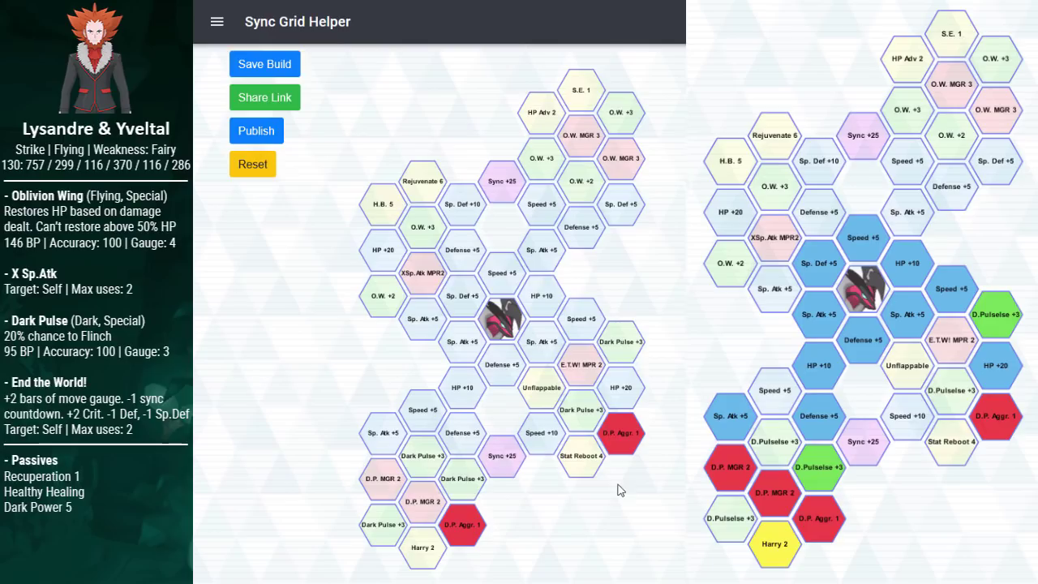
scroll(647, 490, "up", 1)
scroll(647, 490, "down", 1)
scroll(620, 434, "up", 2)
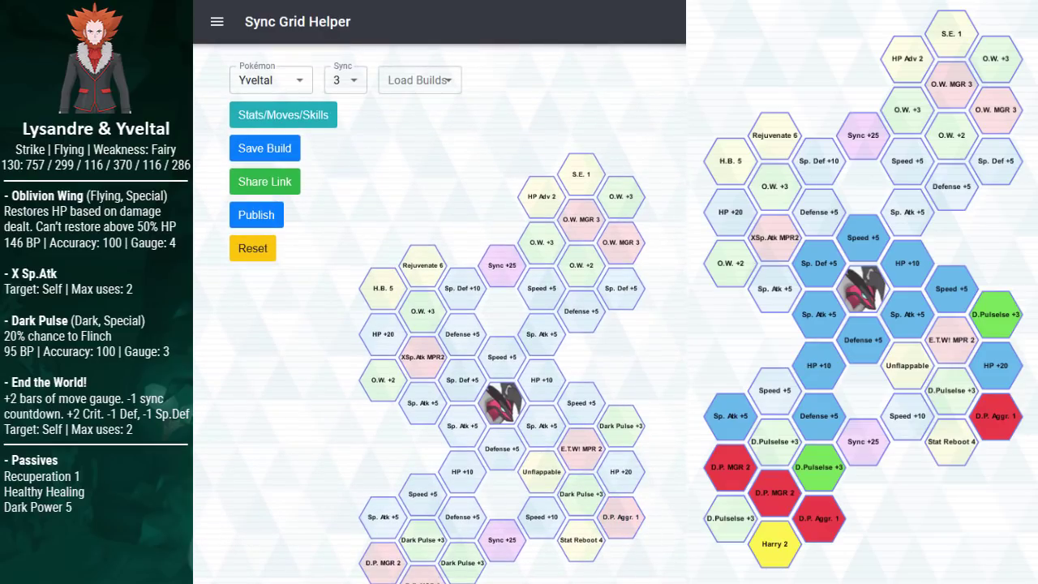
Step: Select the S.E. 1 tile and reread End the World!'s description in the stats, moves and skills overview
left_click(589, 182)
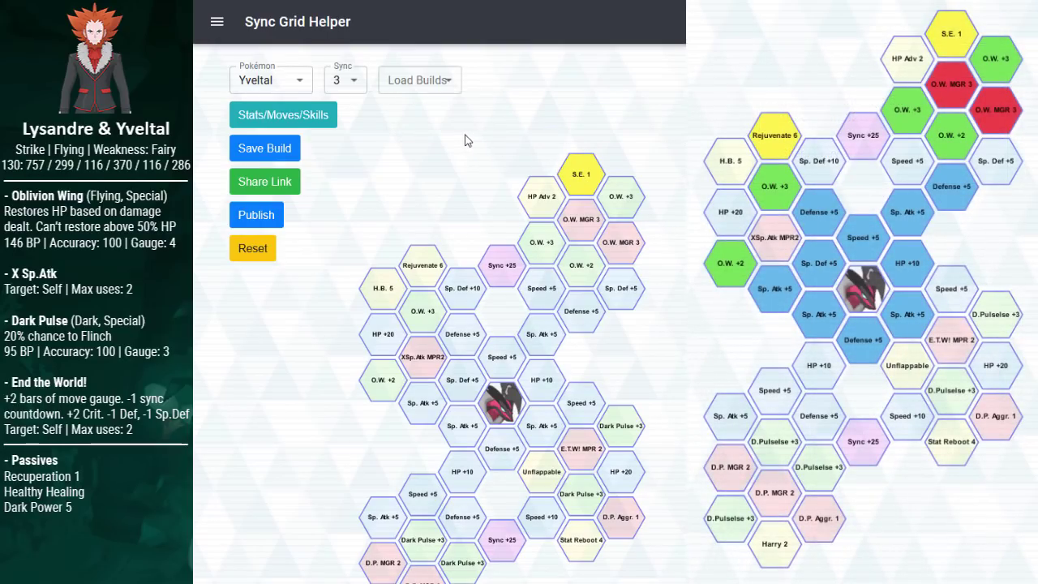
left_click(307, 123)
scroll(510, 328, "down", 2)
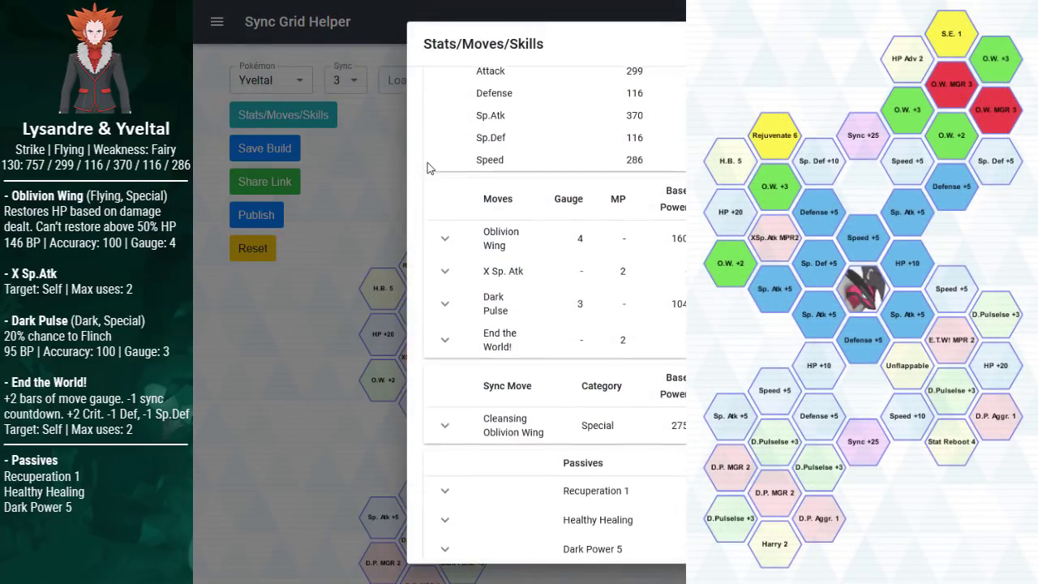
left_click(446, 339)
left_click_drag(570, 462, 486, 477)
left_click(545, 448)
left_click(591, 449)
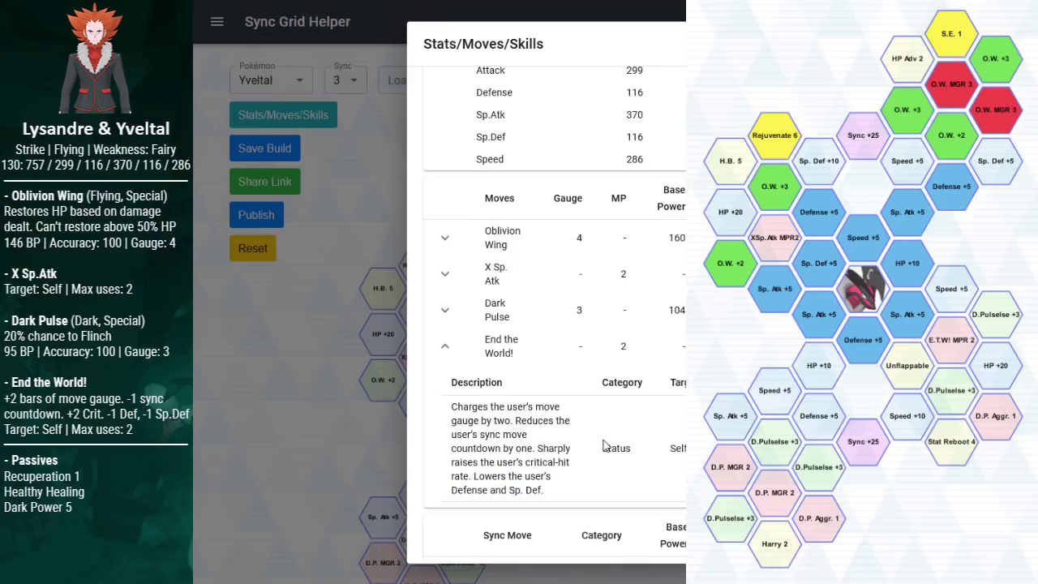
key("Escape")
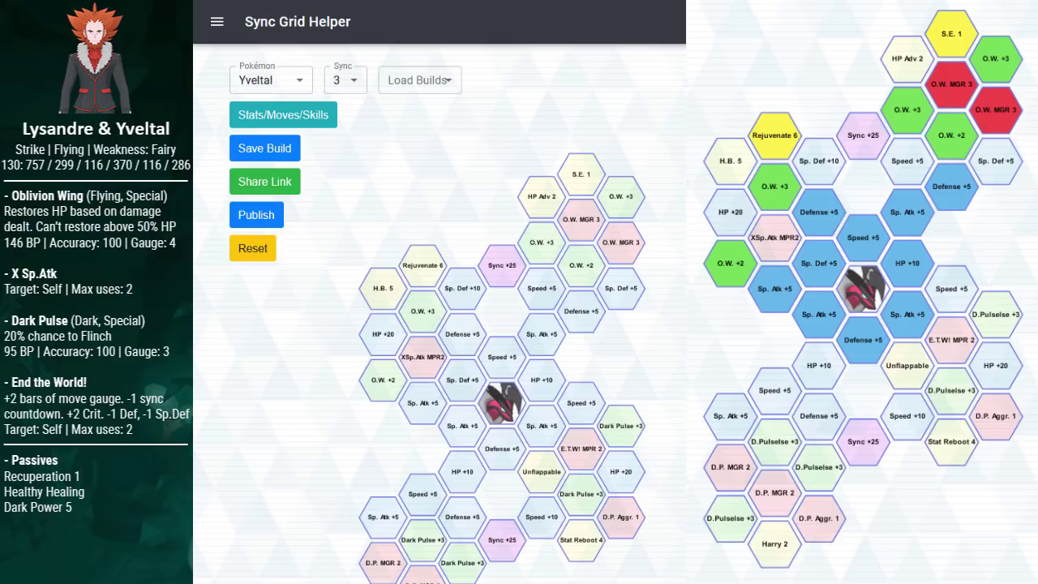
Step: Look over Yveltal's full grid and read the description of the Healthy Buffer 5 tile
scroll(438, 313, "down", 1)
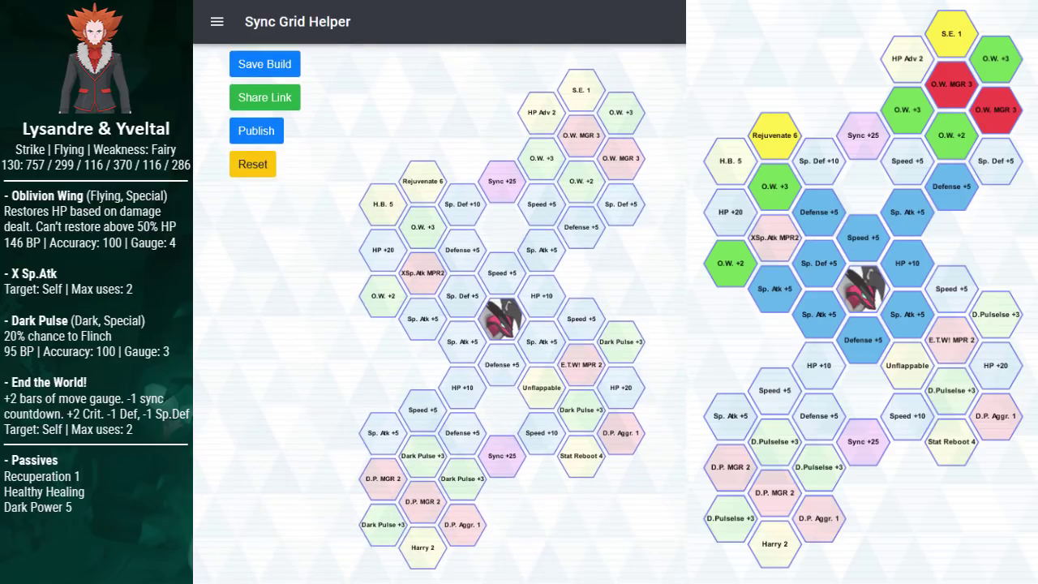
mouse_move(429, 183)
mouse_move(371, 211)
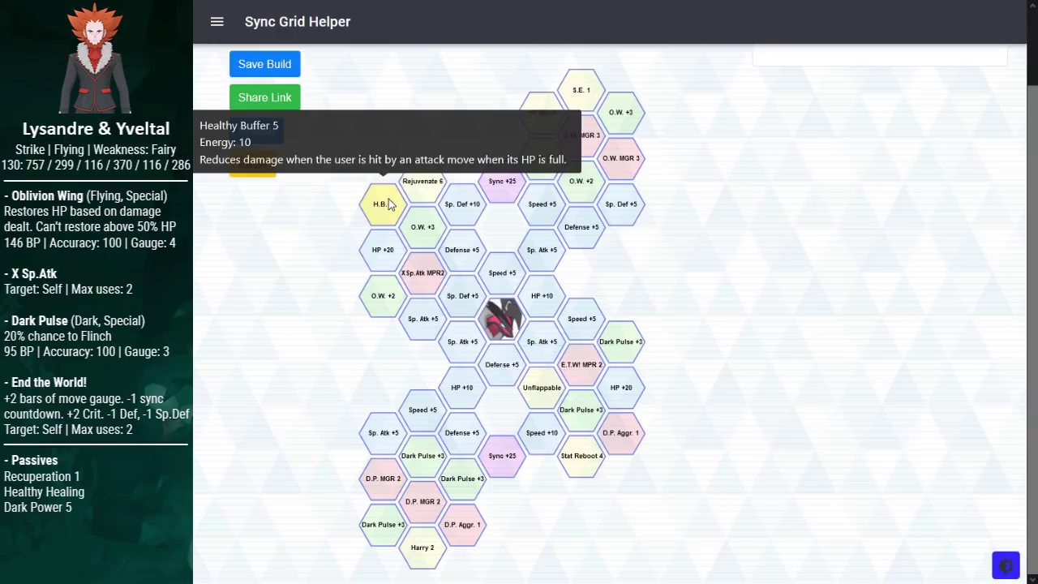
scroll(638, 263, "up", 2)
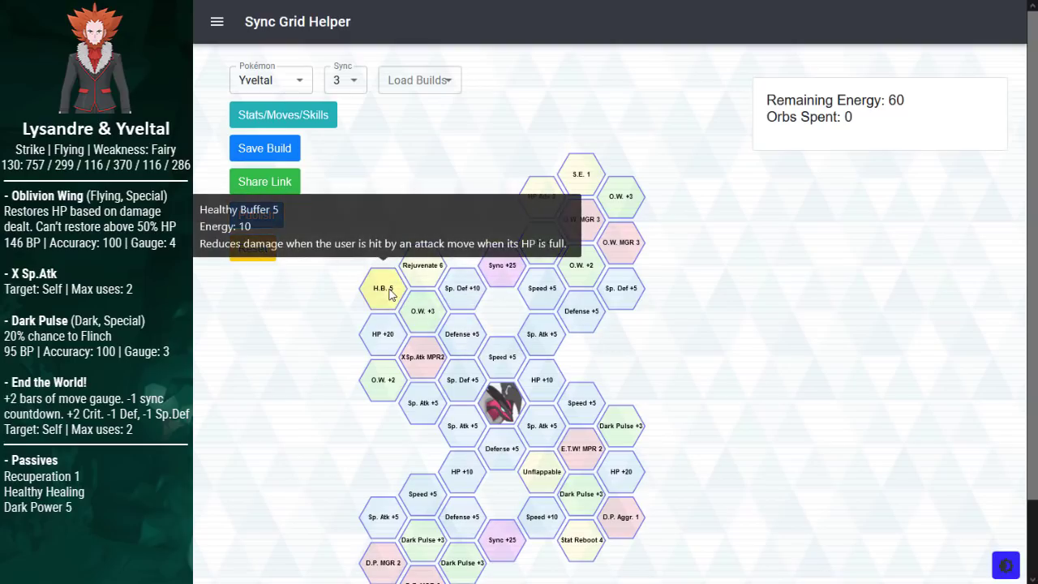
Step: Select the Harry 2 tile to point it out on Yveltal's grid, and deselect it
scroll(390, 294, "down", 2)
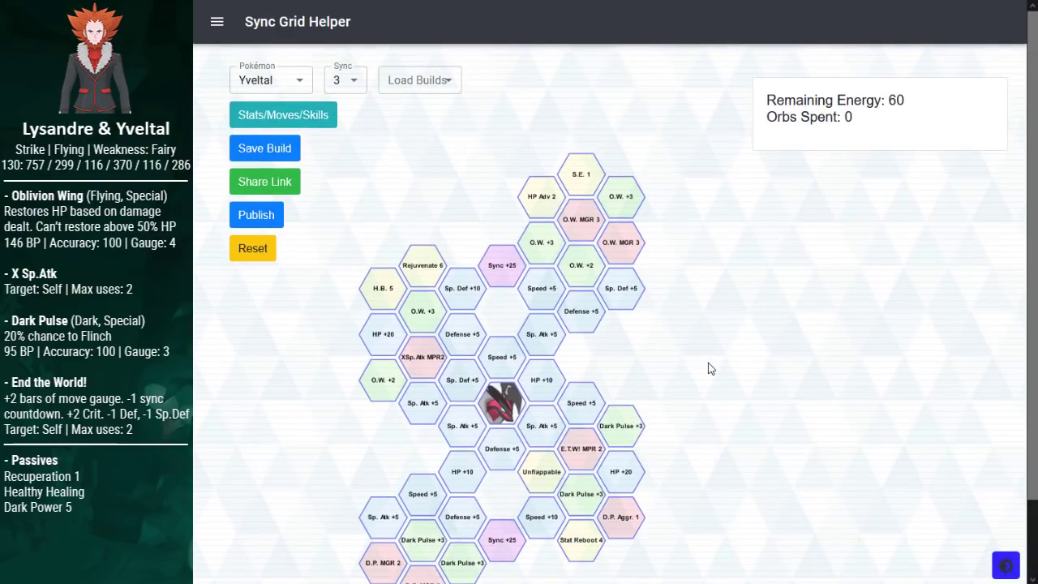
left_click(423, 547)
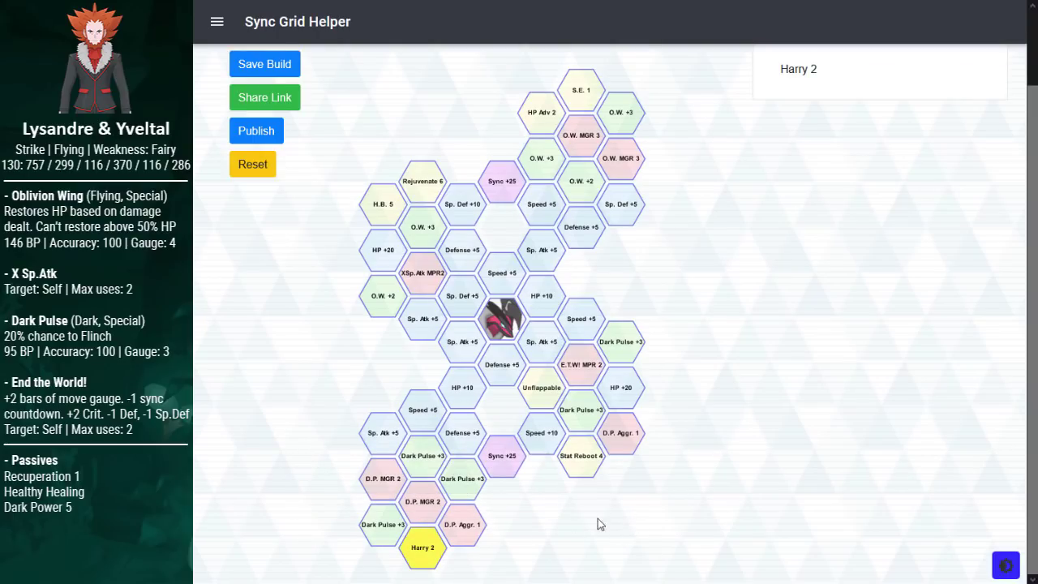
left_click(419, 554)
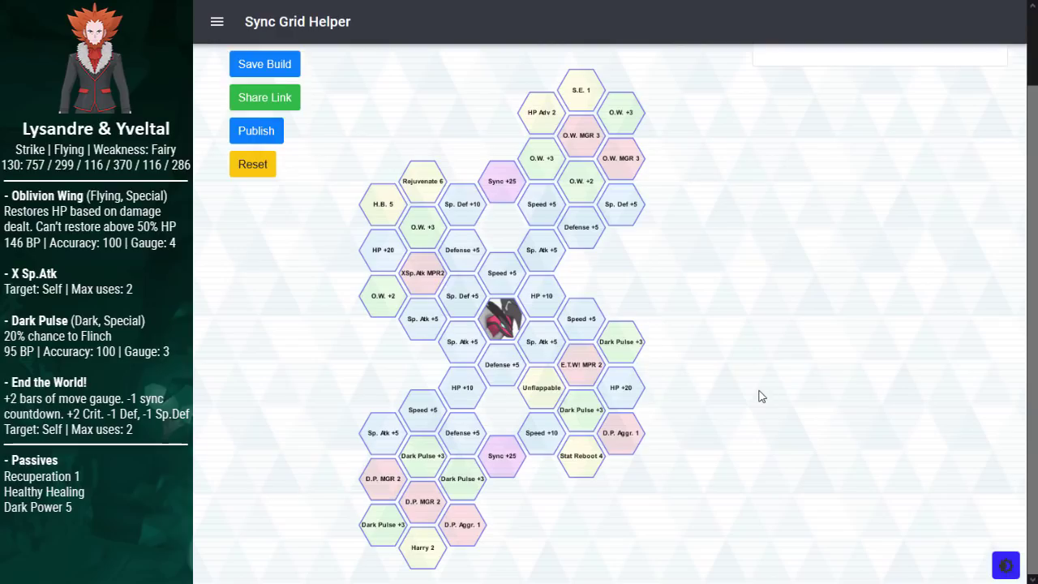
Step: Examine the Oblivion Wing tiles and the rest of Yveltal's sync level 3 grid
scroll(757, 394, "up", 1)
mouse_move(542, 205)
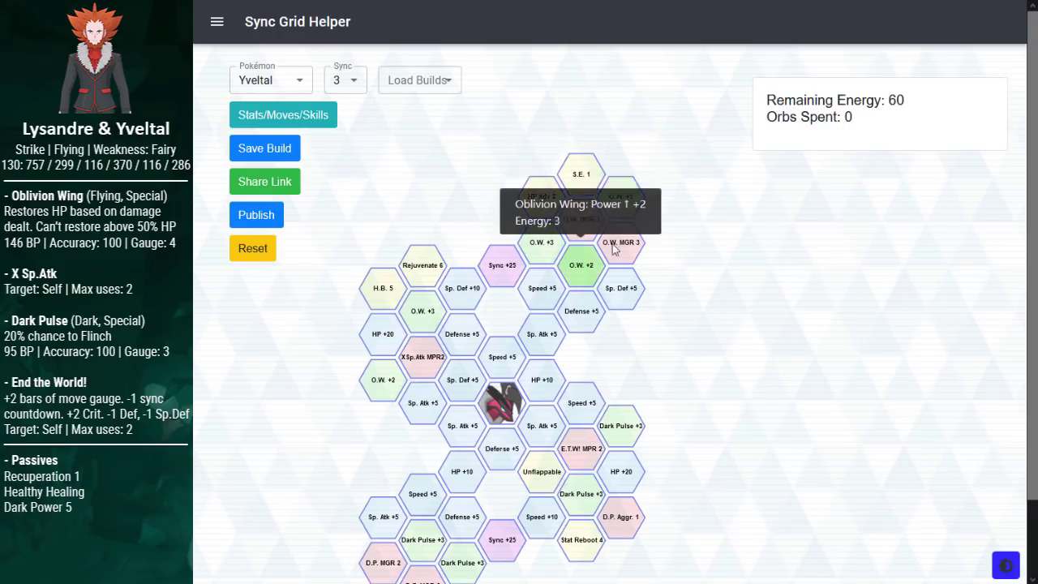
scroll(710, 226, "down", 1)
scroll(712, 227, "up", 1)
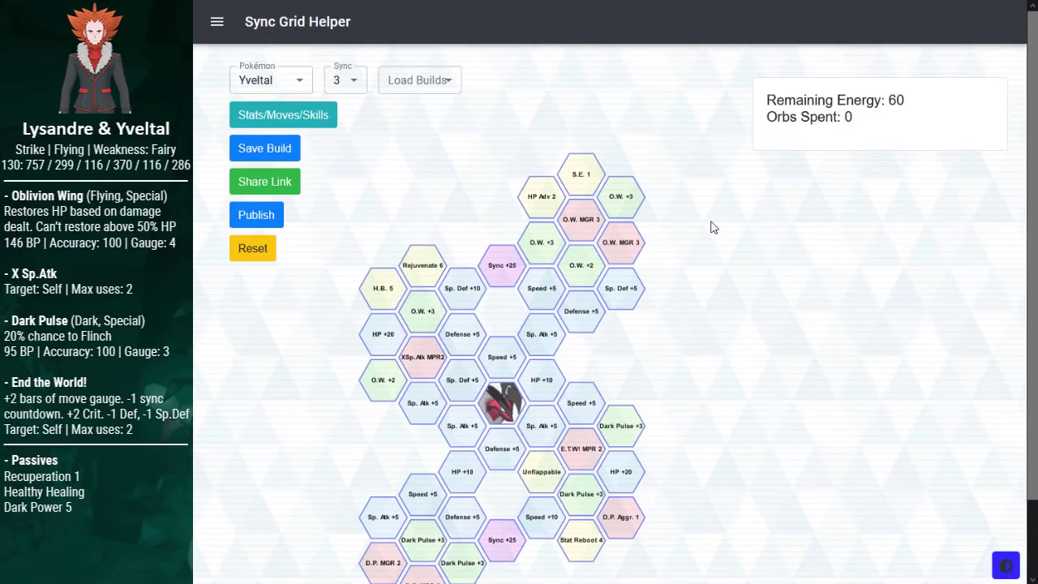
scroll(712, 227, "down", 1)
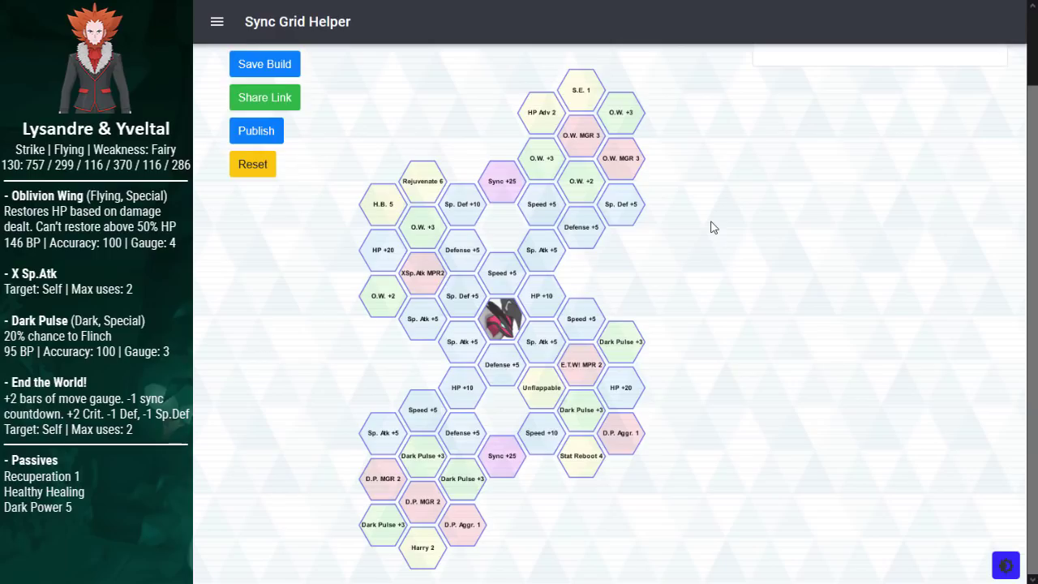
scroll(712, 227, "up", 1)
scroll(712, 227, "down", 1)
scroll(712, 227, "up", 1)
scroll(712, 227, "down", 1)
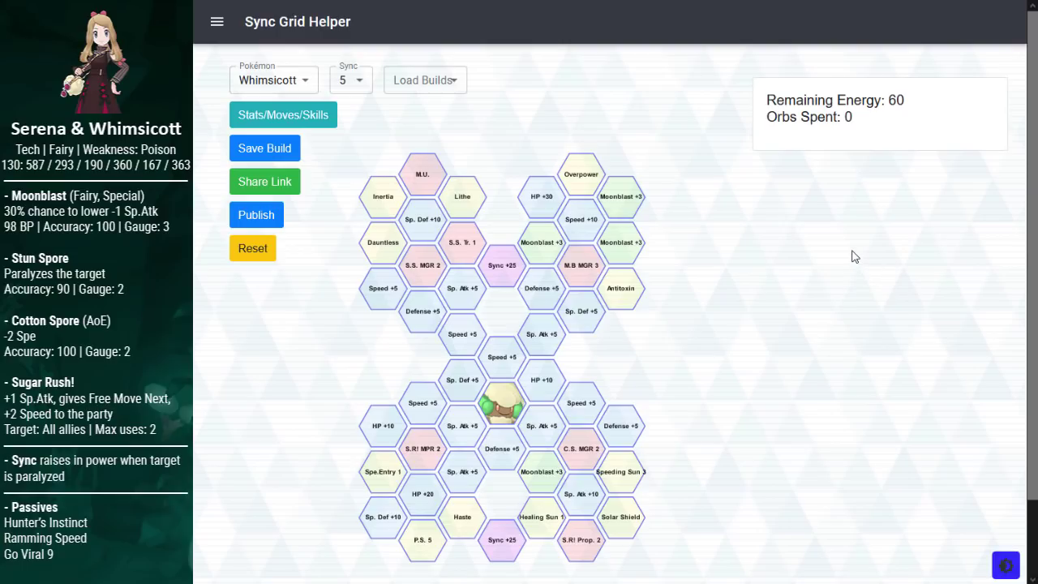
Step: Look over Whimsicott's grid and its stats, moves, sync move and passives in the stats, moves and skills overview
scroll(855, 257, "down", 1)
scroll(853, 255, "up", 1)
left_click(308, 123)
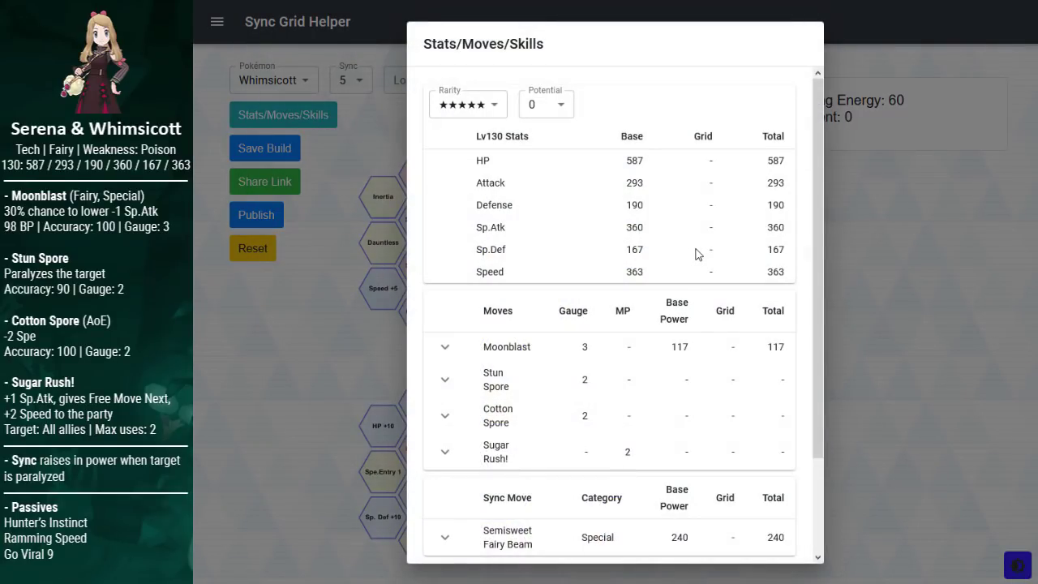
scroll(696, 254, "down", 2)
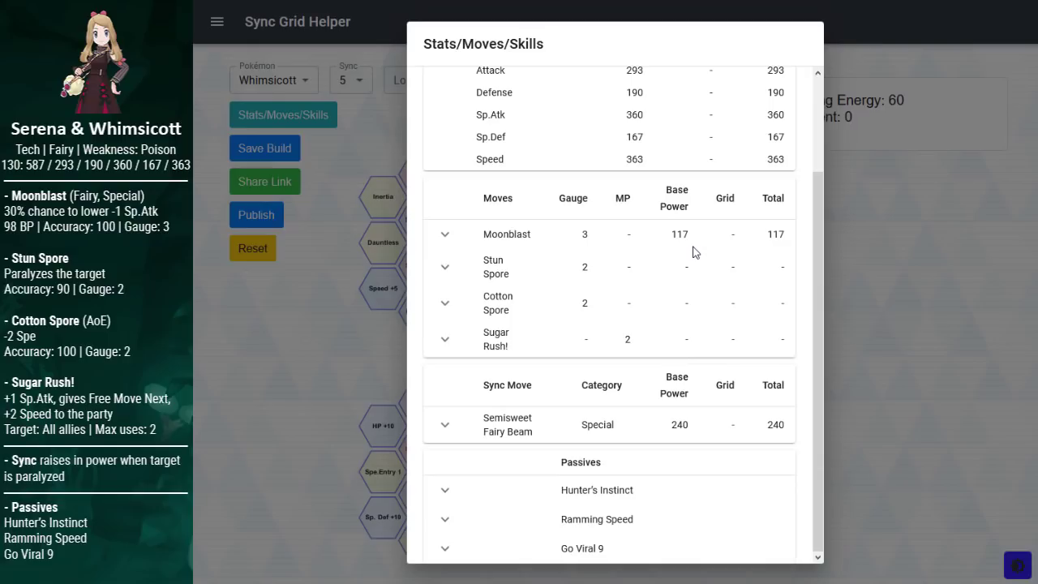
scroll(693, 252, "up", 2)
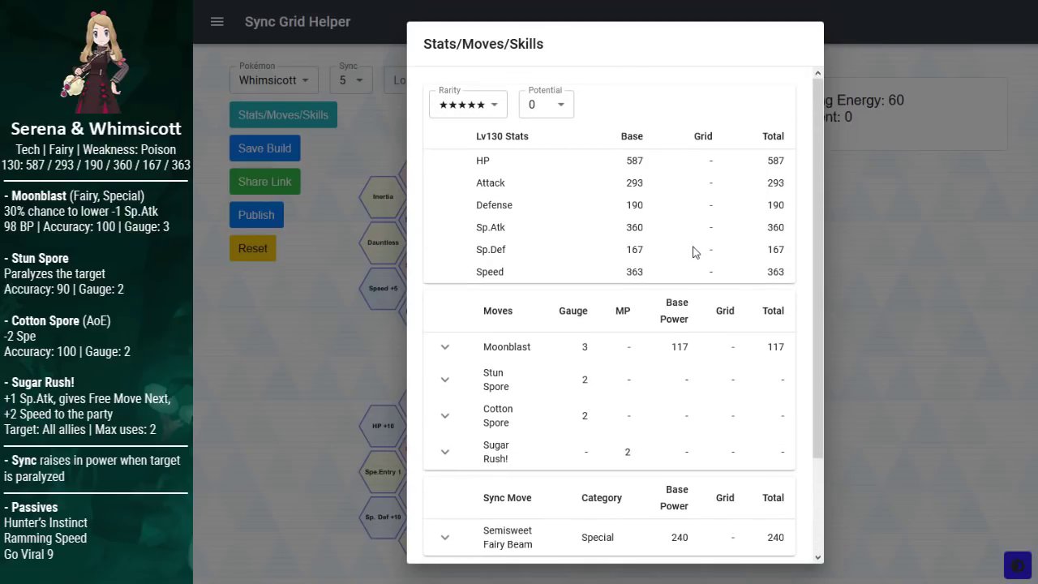
scroll(711, 285, "down", 2)
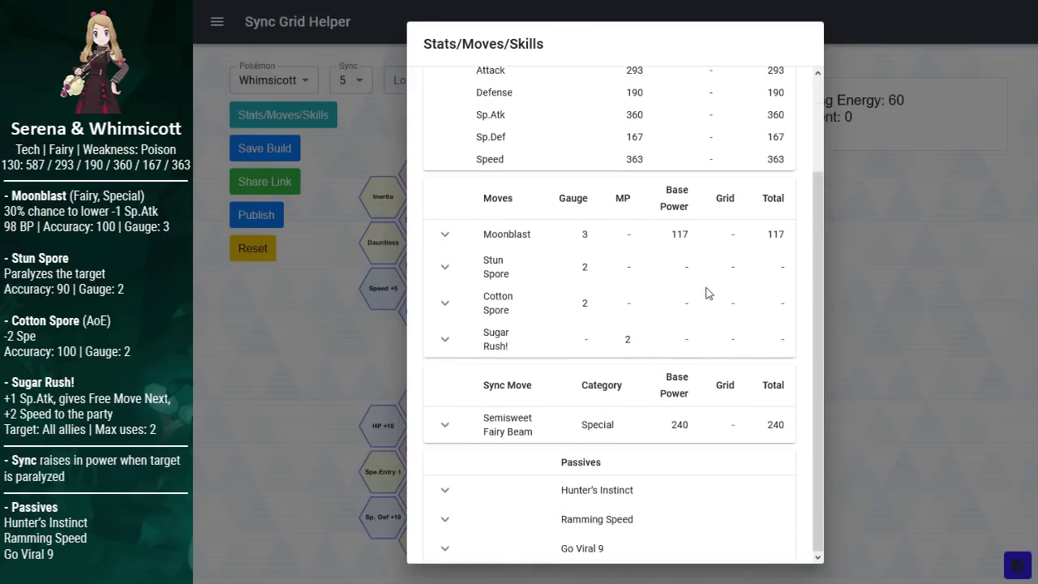
Step: Point out Stun Spore and the Go Viral 9 passive, and expand Cotton Spore's description
left_click_drag(520, 285, 497, 267)
left_click(481, 260)
left_click_drag(637, 558, 508, 561)
left_click(604, 471)
left_click(442, 303)
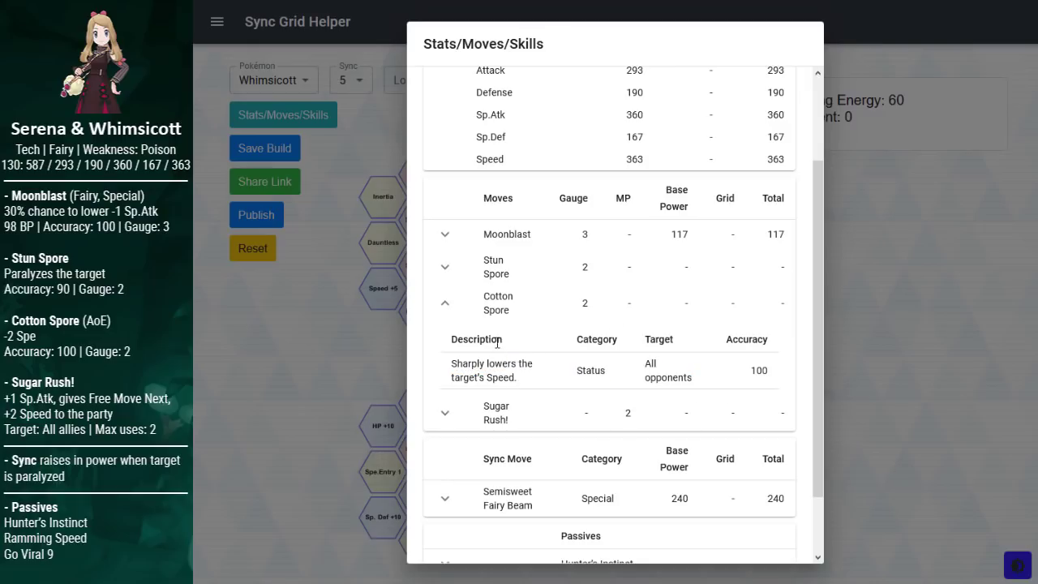
Step: Expand Sugar Rush!'s description and read it together with Whimsicott's stats and other moves
left_click(445, 413)
scroll(554, 350, "down", 3)
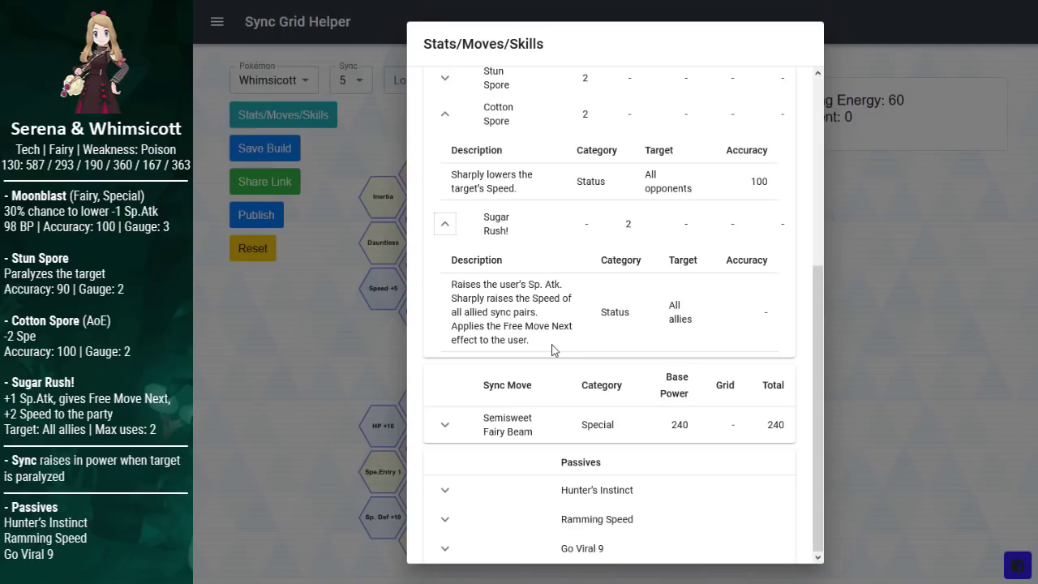
scroll(552, 349, "up", 3)
scroll(552, 349, "down", 3)
scroll(551, 349, "up", 2)
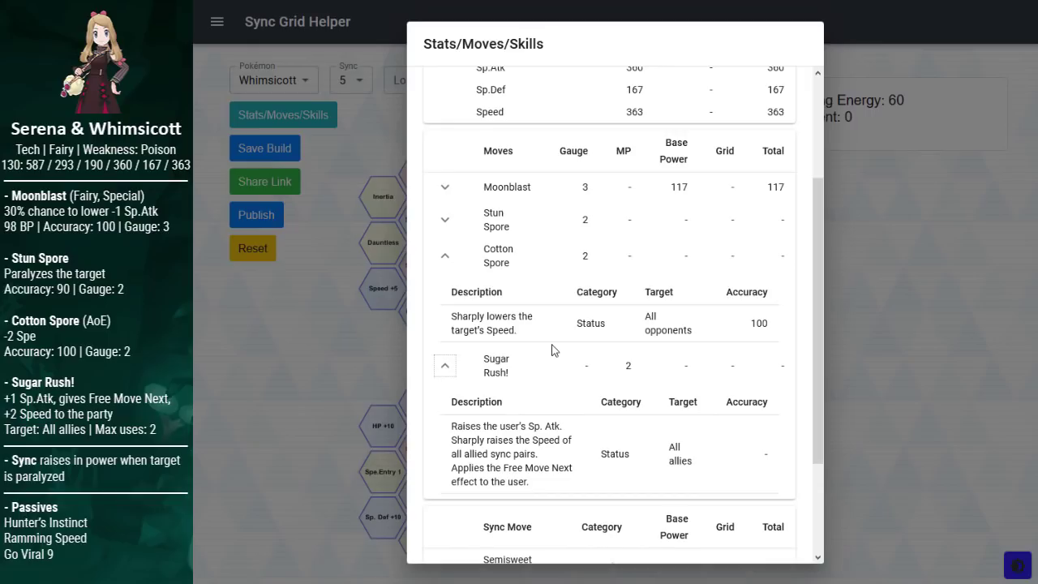
scroll(552, 349, "down", 2)
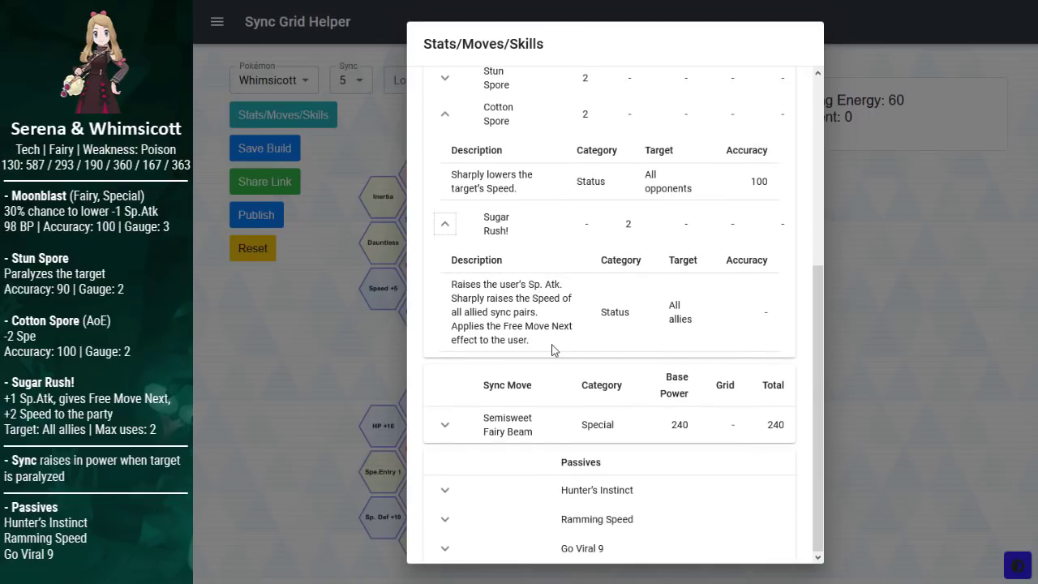
scroll(551, 349, "up", 4)
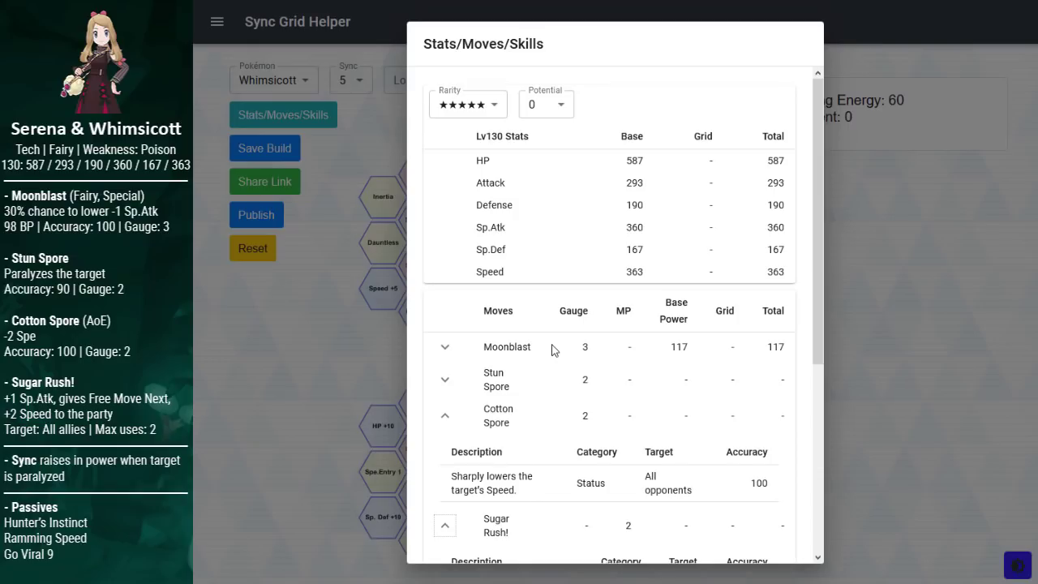
scroll(552, 349, "down", 3)
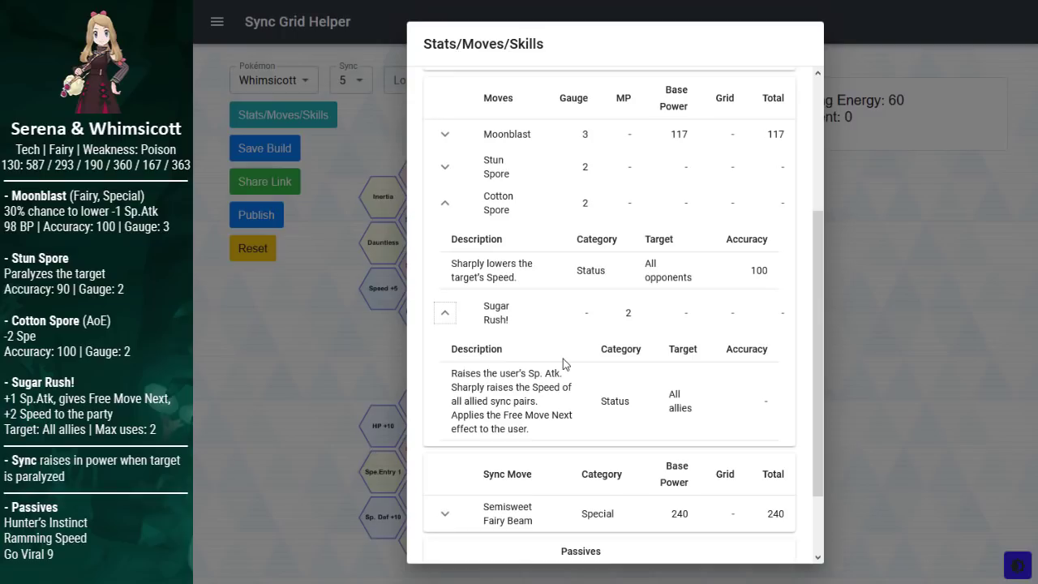
Step: Collapse Sugar Rush!'s description, reread Cotton Spore's description, and collapse it
left_click(443, 314)
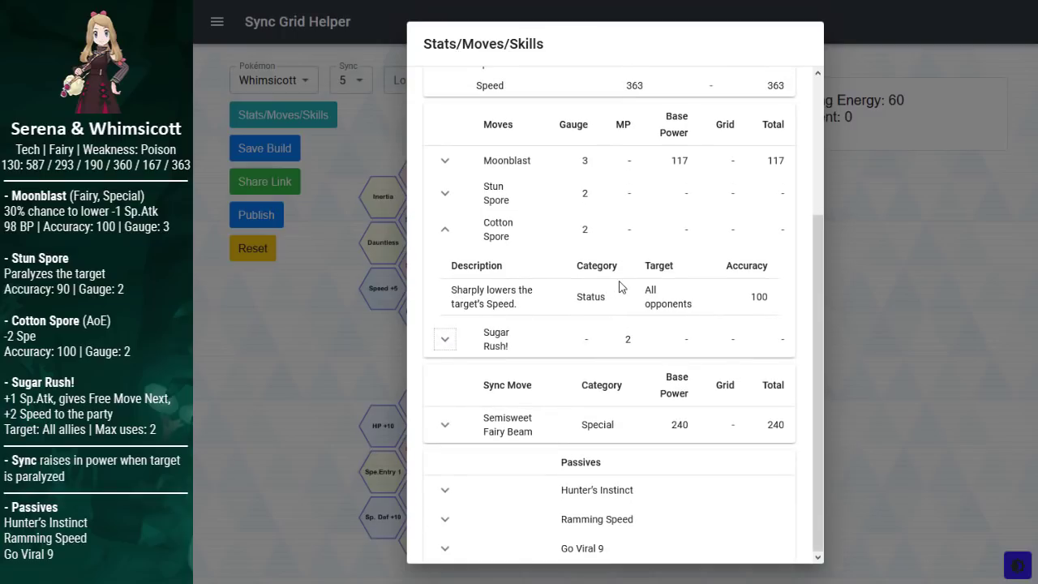
left_click(444, 230)
left_click(445, 304)
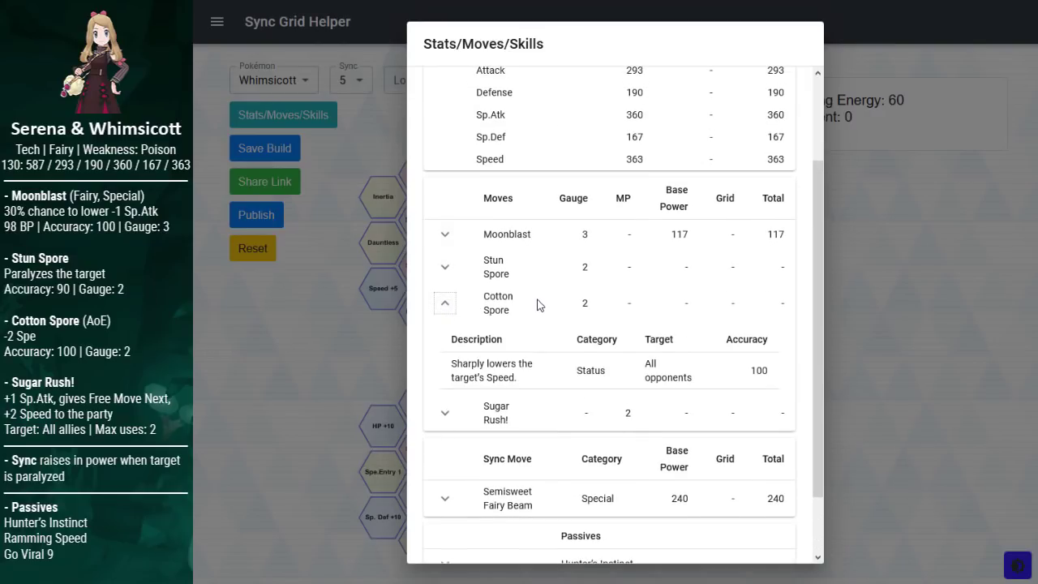
scroll(537, 304, "down", 1)
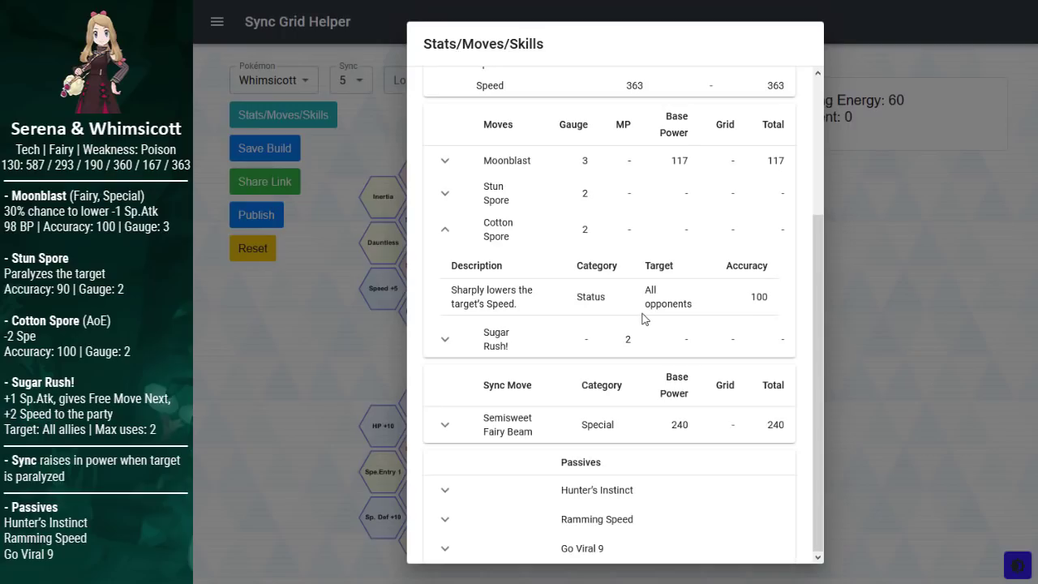
left_click(444, 231)
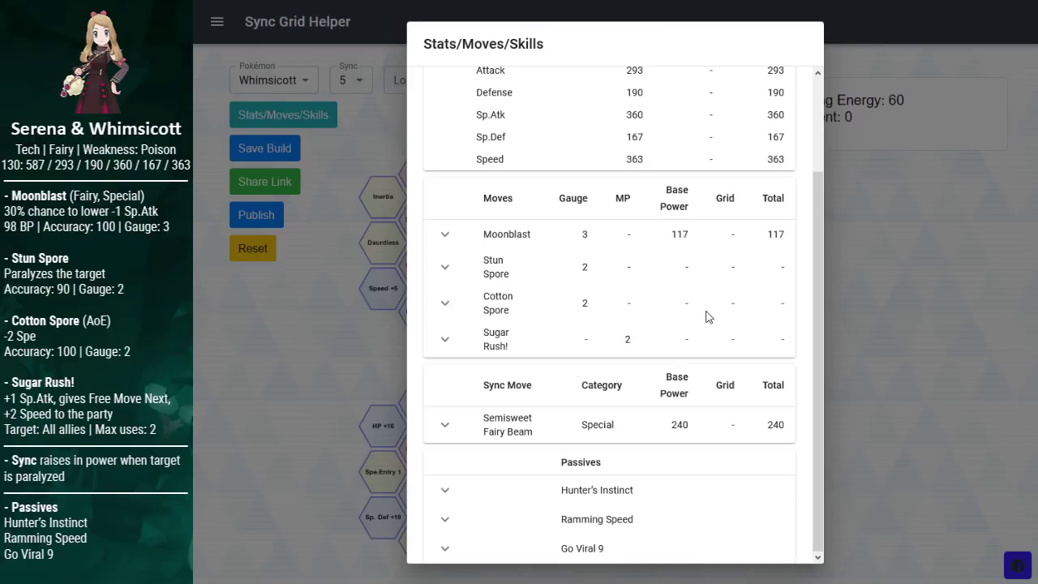
Step: Point out Stun Spore and Cotton Spore in the move list and compare them with Whimsicott's stats
left_click_drag(584, 268, 484, 276)
left_click(584, 270)
scroll(609, 294, "up", 2)
scroll(609, 297, "down", 2)
scroll(610, 297, "up", 2)
scroll(610, 297, "down", 2)
left_click_drag(640, 313, 467, 256)
left_click(557, 286)
scroll(646, 379, "up", 2)
scroll(648, 386, "down", 2)
scroll(649, 388, "up", 2)
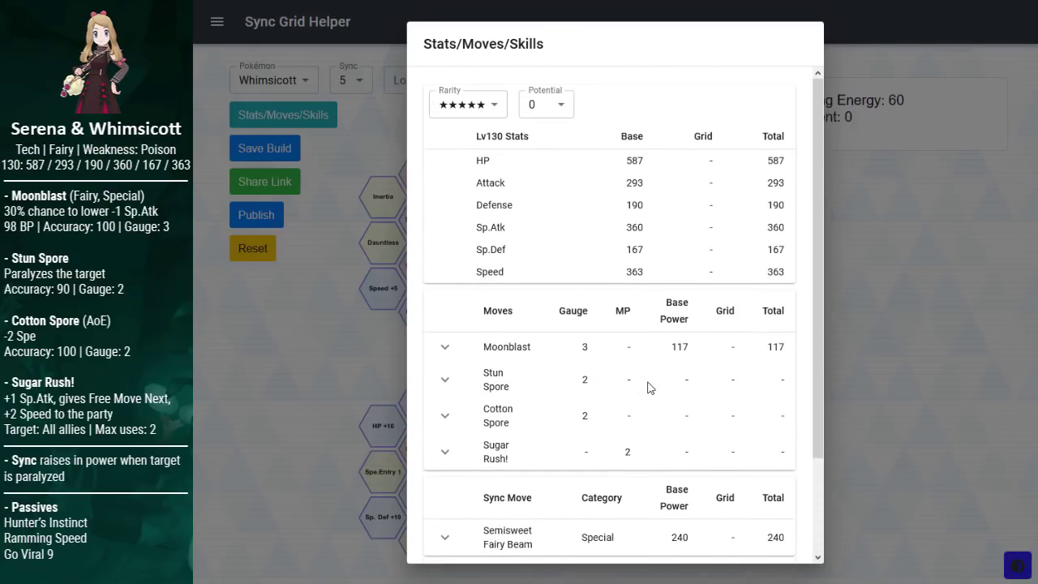
Step: Point out Whimsicott's Sp.Atk total, then expand and collapse Moonblast's description
scroll(647, 388, "down", 2)
scroll(647, 388, "up", 2)
left_click_drag(798, 228, 748, 232)
left_click(747, 233)
left_click(444, 346)
left_click(445, 346)
scroll(621, 340, "down", 2)
Step: Point out the Hunter's Instinct and Ramming Speed passives in the overview
left_click_drag(673, 527, 514, 497)
left_click(622, 473)
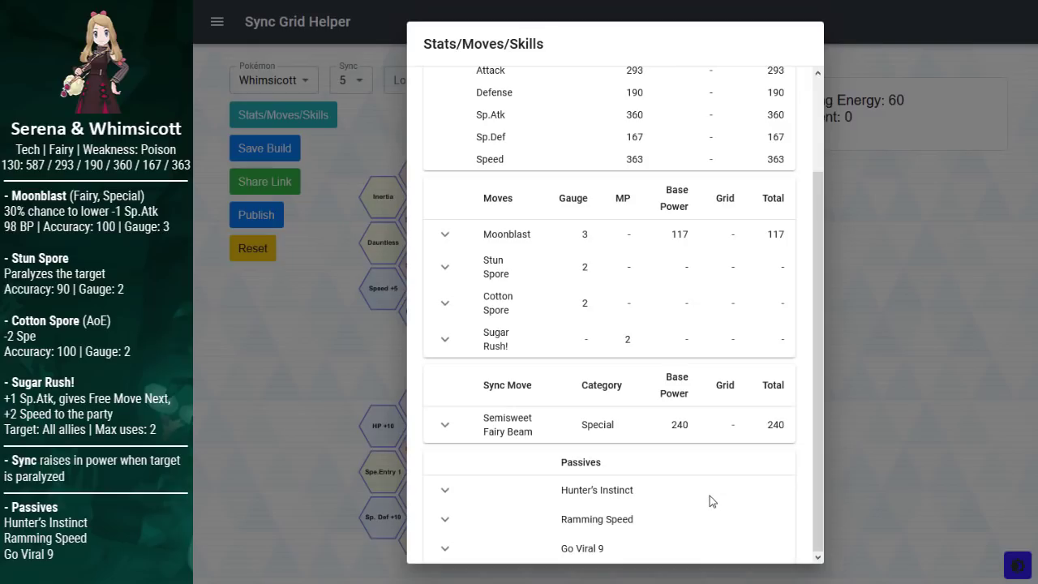
left_click_drag(709, 497, 528, 492)
left_click(679, 461)
left_click_drag(735, 519, 542, 523)
left_click(547, 507)
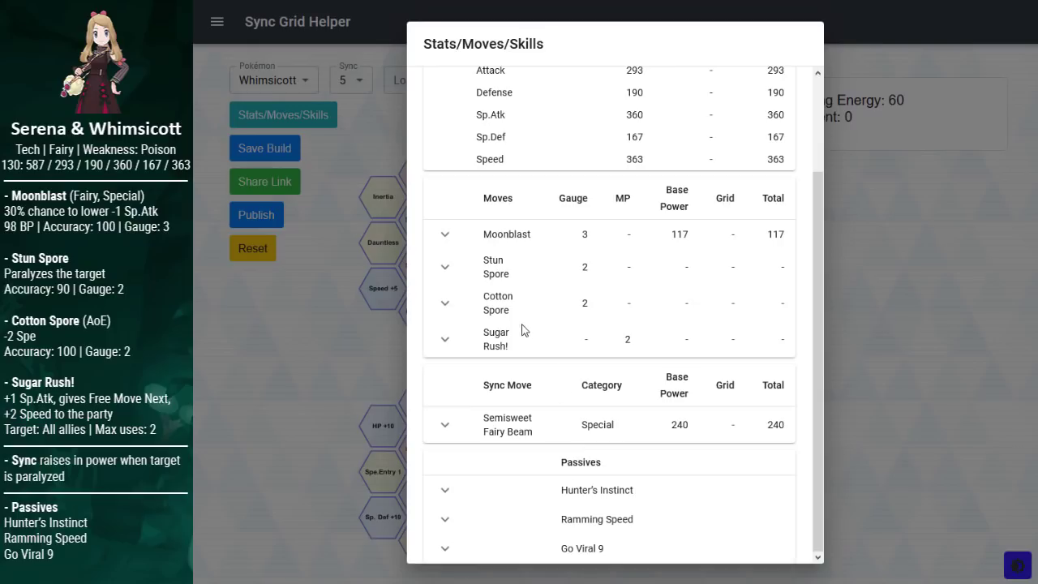
Step: Recheck Sugar Rush!'s description and close the stats, moves and skills overview
left_click(446, 345)
left_click(445, 340)
left_click(872, 307)
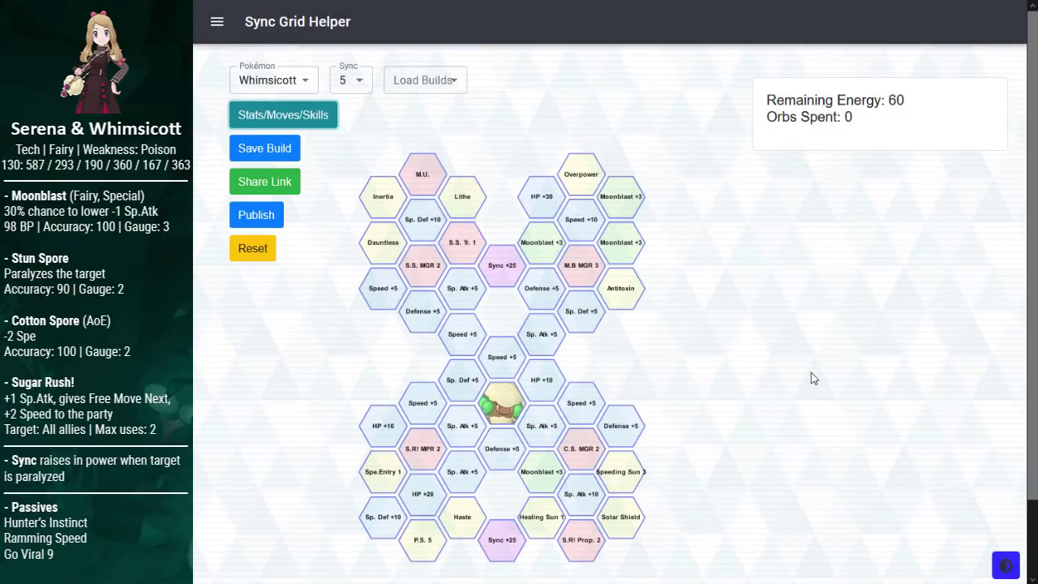
Step: Set Whimsicott's sync level to 1 and read the description of the Dauntless tile
scroll(811, 374, "down", 2)
scroll(811, 374, "up", 2)
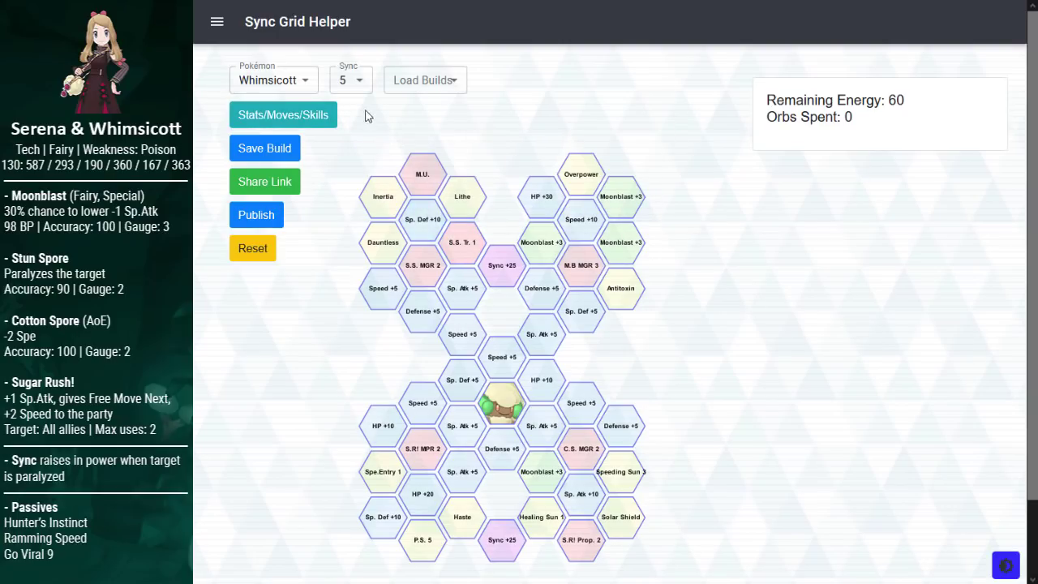
left_click(349, 80)
left_click(352, 184)
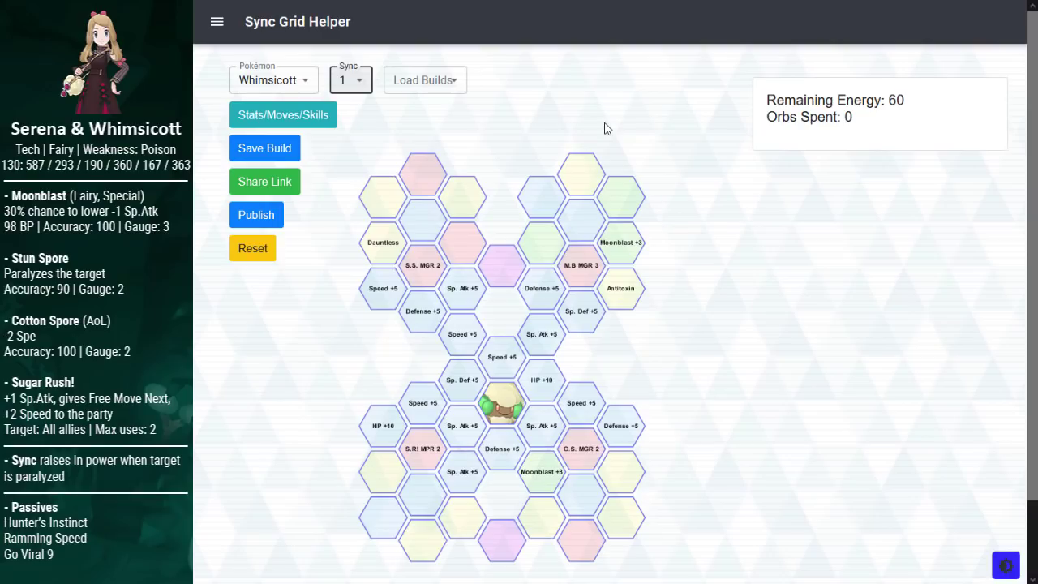
mouse_move(392, 249)
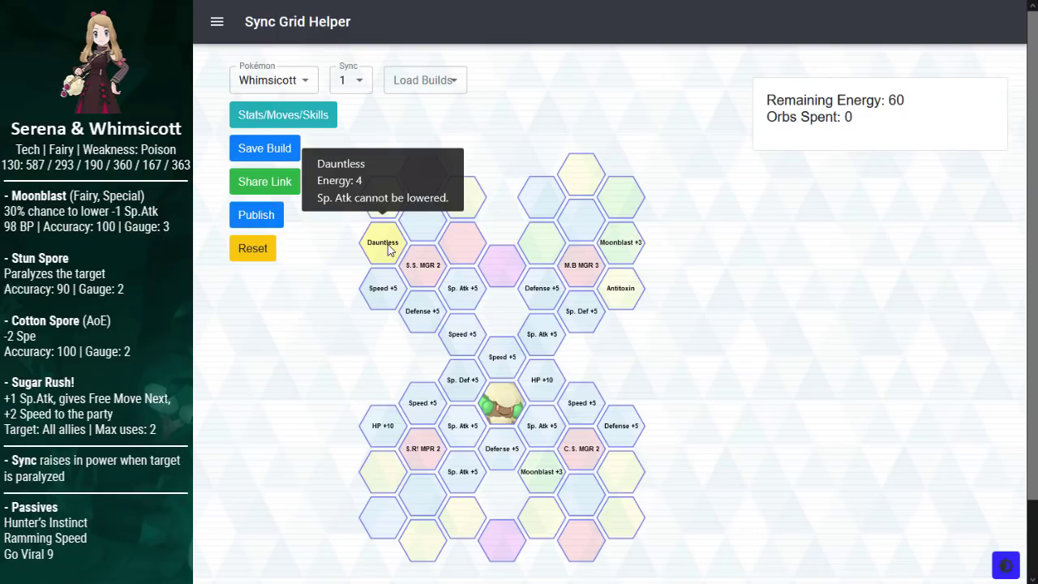
Step: Set Whimsicott's sync level to 2 and read the description of the Inertia tile
left_click(364, 86)
left_click(346, 103)
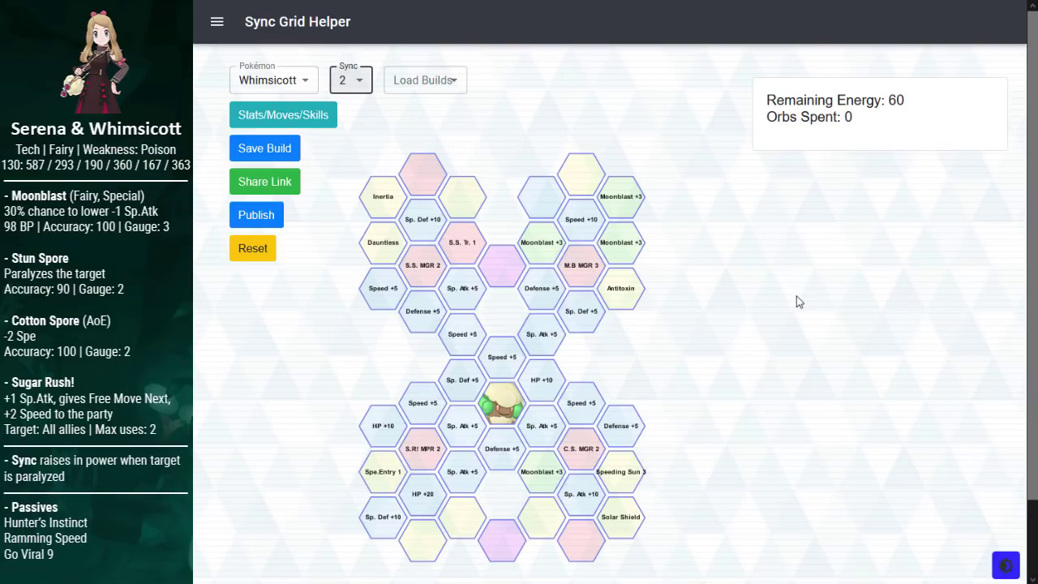
scroll(797, 296, "down", 1)
scroll(797, 296, "up", 1)
mouse_move(379, 192)
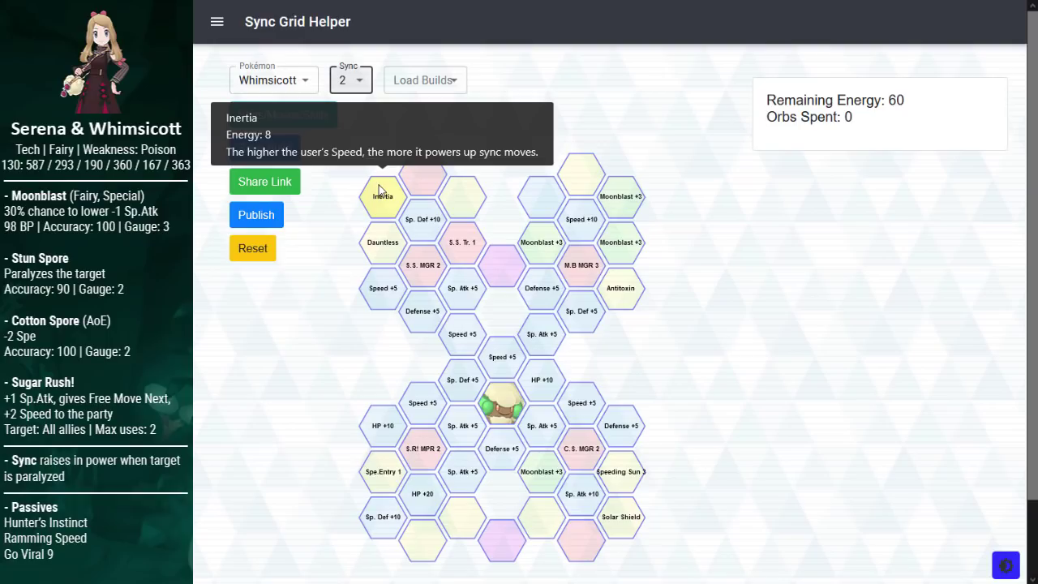
Step: Read the description of the sync move Semisweet Fairy Beam in the stats, moves and skills overview, and close the overview
left_click(301, 114)
scroll(528, 243, "down", 2)
left_click(445, 425)
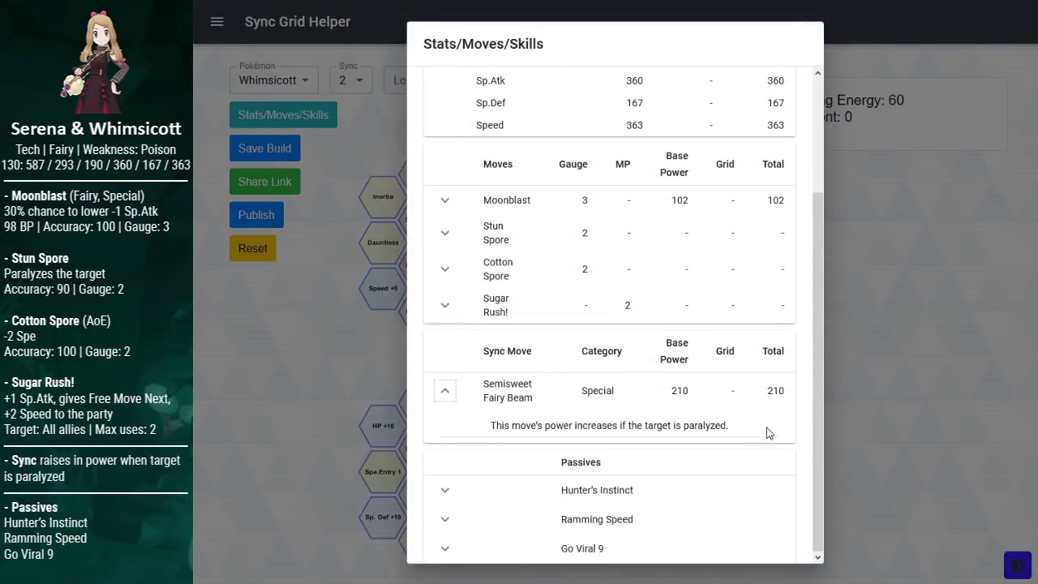
left_click_drag(769, 432, 440, 430)
left_click(532, 410)
left_click(896, 250)
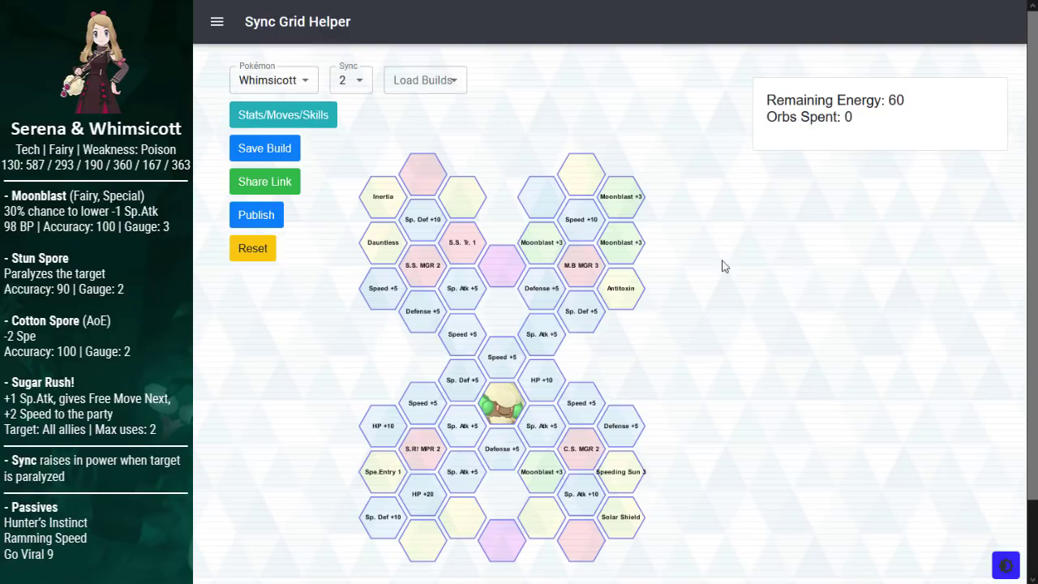
Step: Read the descriptions of the Speeding Sun 3 and Spe.Entry 1 tiles, and set Whimsicott's sync level to 3
mouse_move(469, 245)
mouse_move(627, 483)
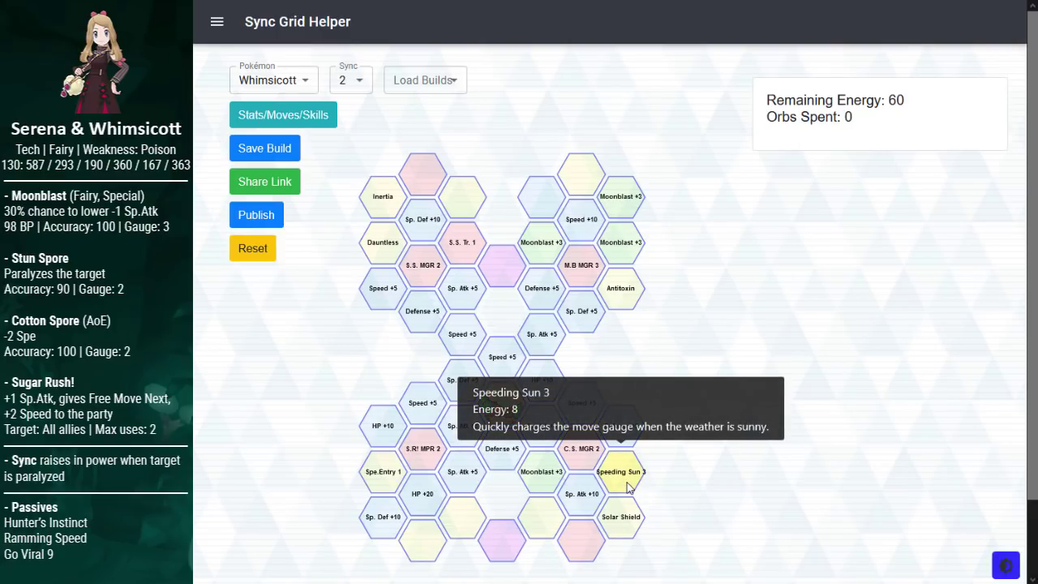
mouse_move(384, 483)
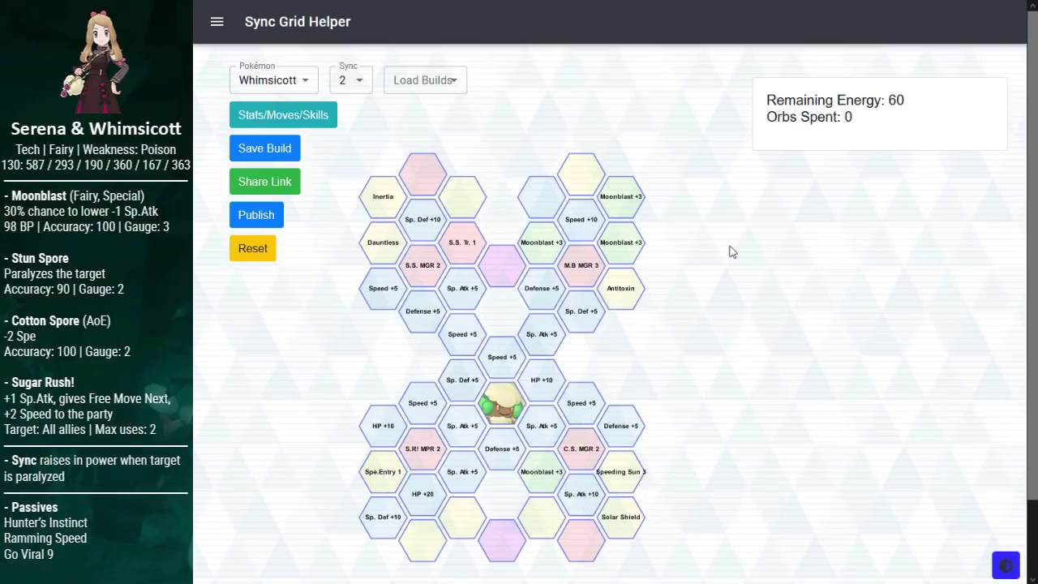
left_click(365, 82)
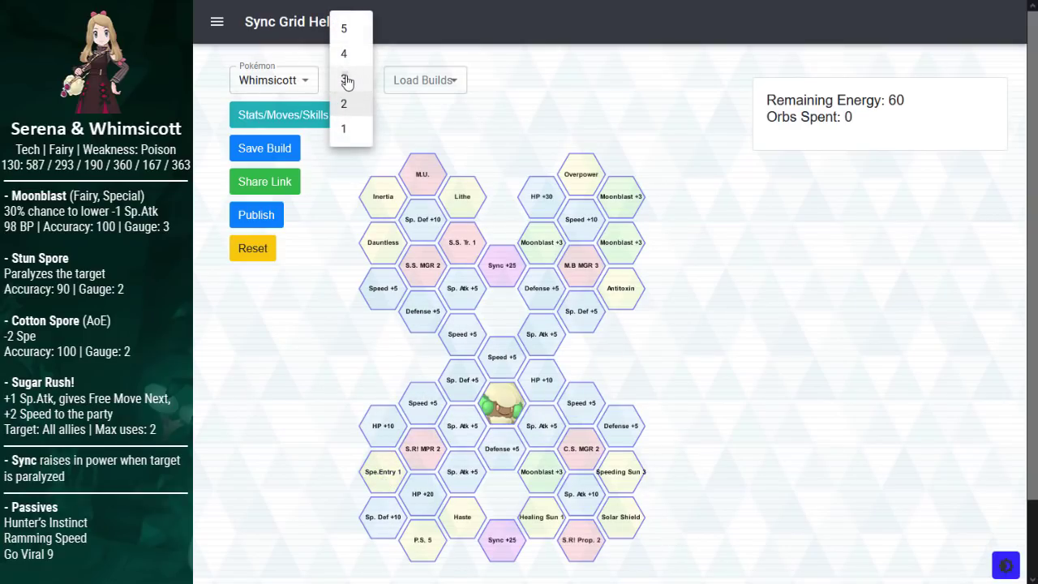
left_click(352, 75)
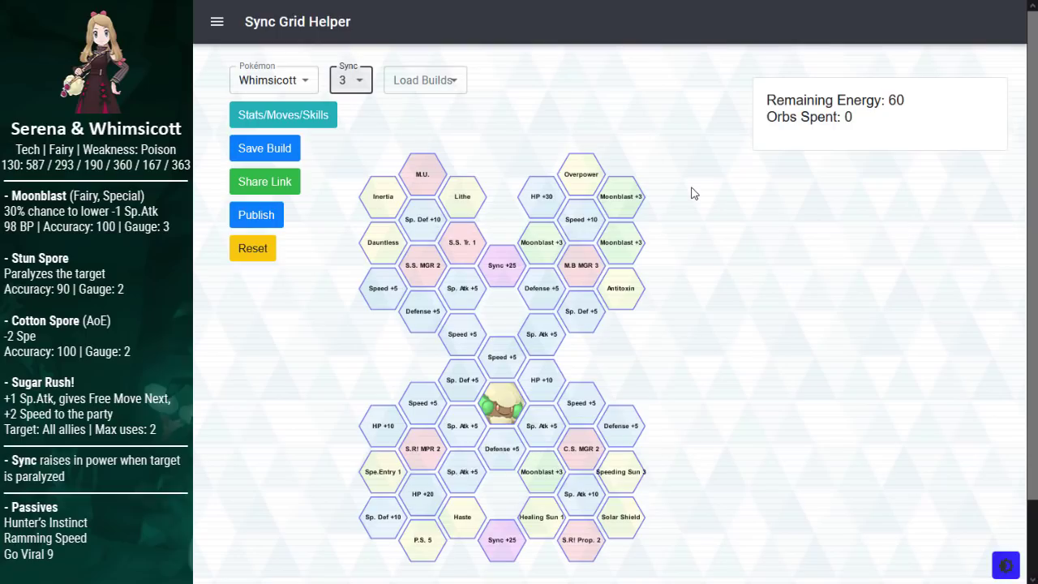
Step: Mark the Inertia tile and both Sync +25 tiles on Whimsicott's grid, and clear the Sync +25 marks
left_click(389, 195)
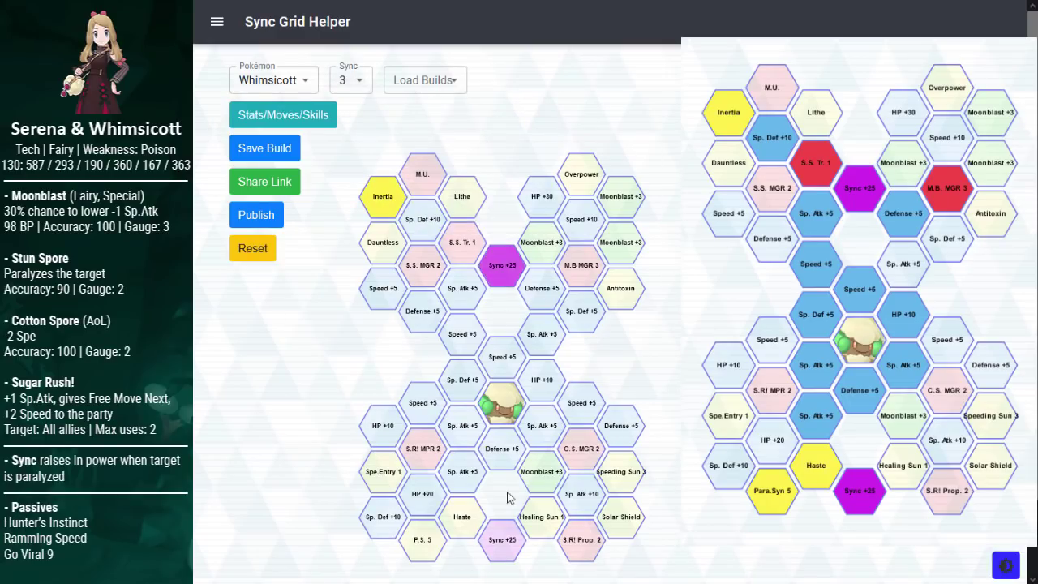
left_click(505, 539)
left_click(505, 539)
left_click(502, 265)
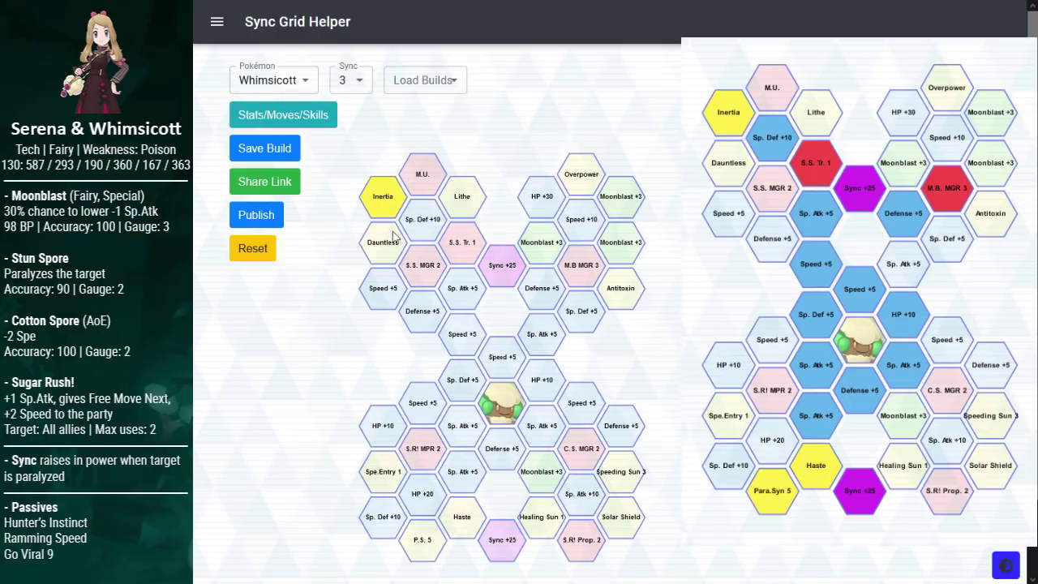
Step: Read the descriptions of the Moonblast Unhindered and Overpower tiles, marking and unmarking Overpower
mouse_move(420, 179)
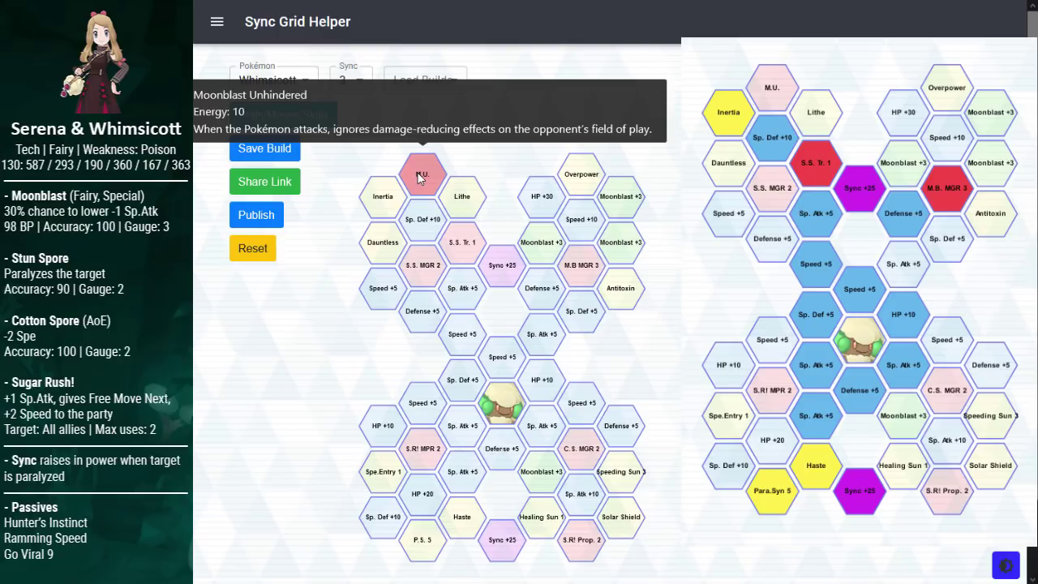
mouse_move(589, 178)
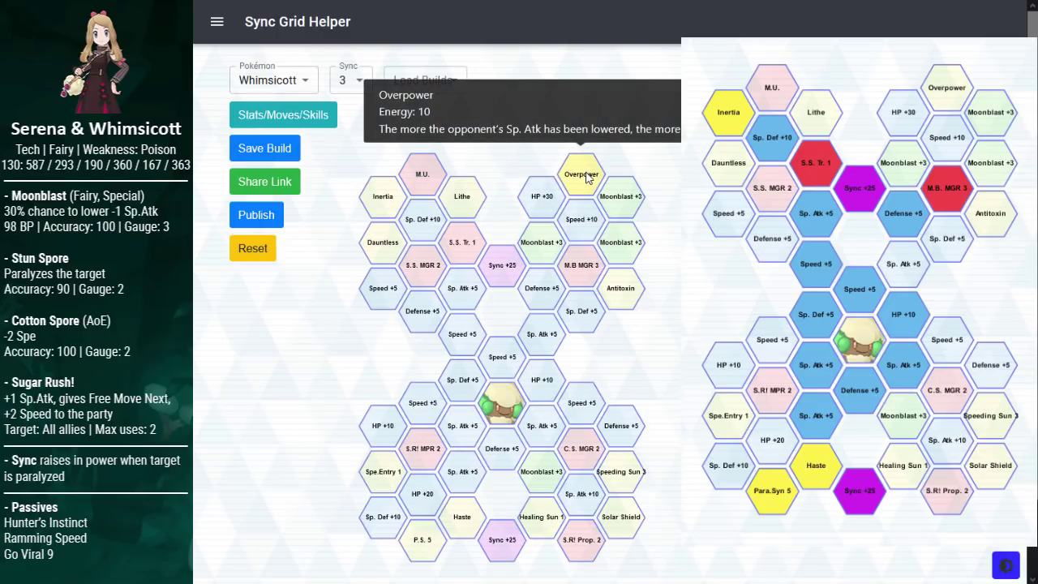
left_click(588, 178)
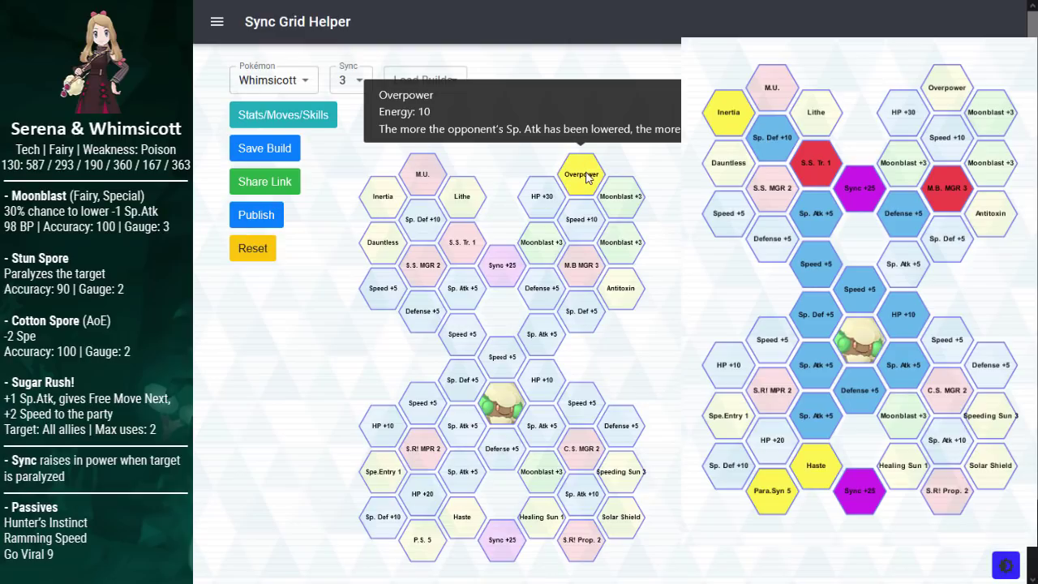
left_click(588, 178)
left_click(588, 177)
double_click(588, 177)
left_click(588, 177)
left_click(588, 178)
left_click(588, 178)
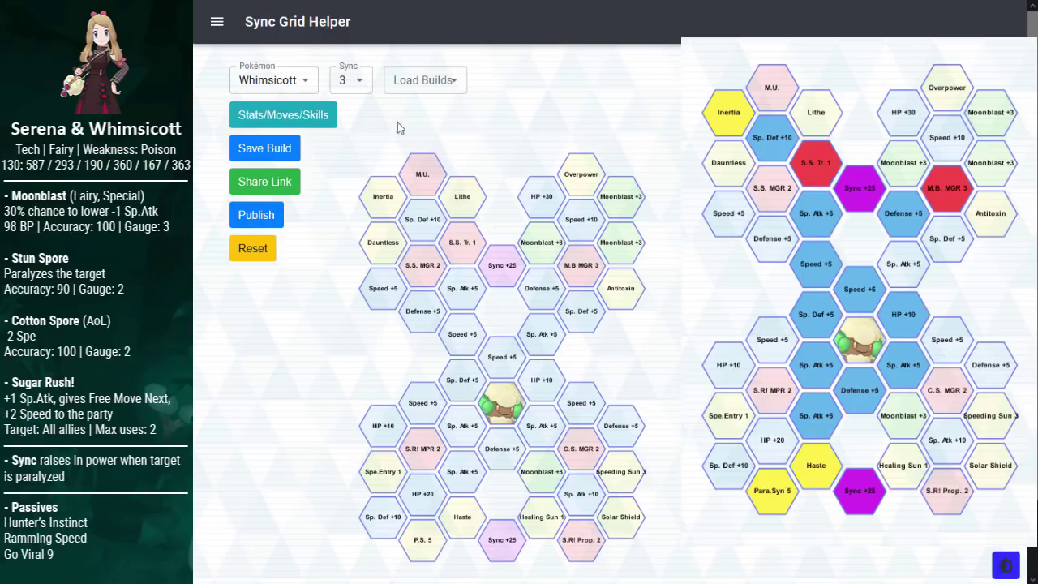
Step: Check Whimsicott's moves and passives in the stats, moves and skills overview, and close the overview
left_click(309, 121)
scroll(485, 252, "down", 3)
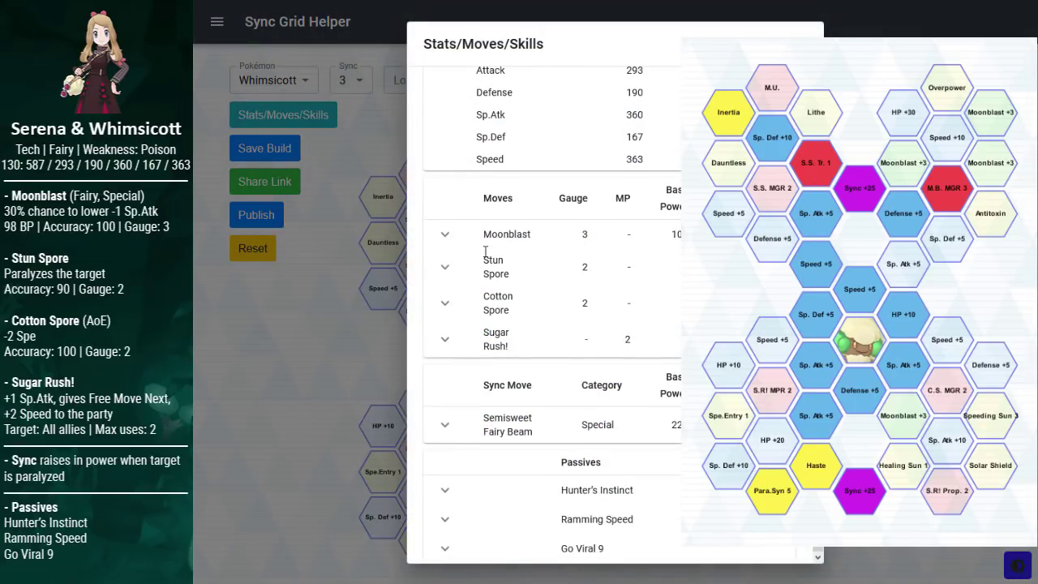
left_click(312, 369)
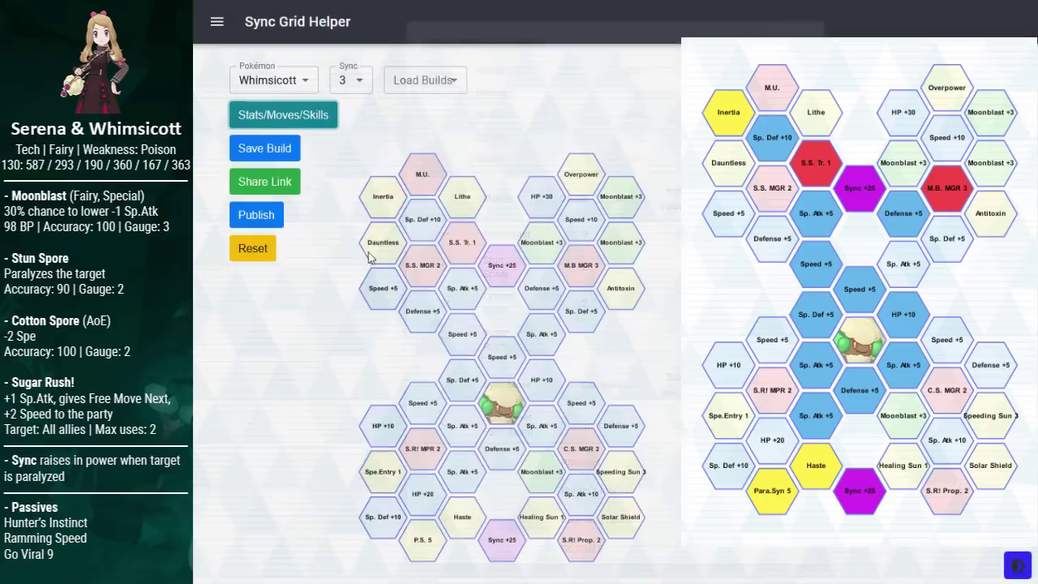
left_click(328, 117)
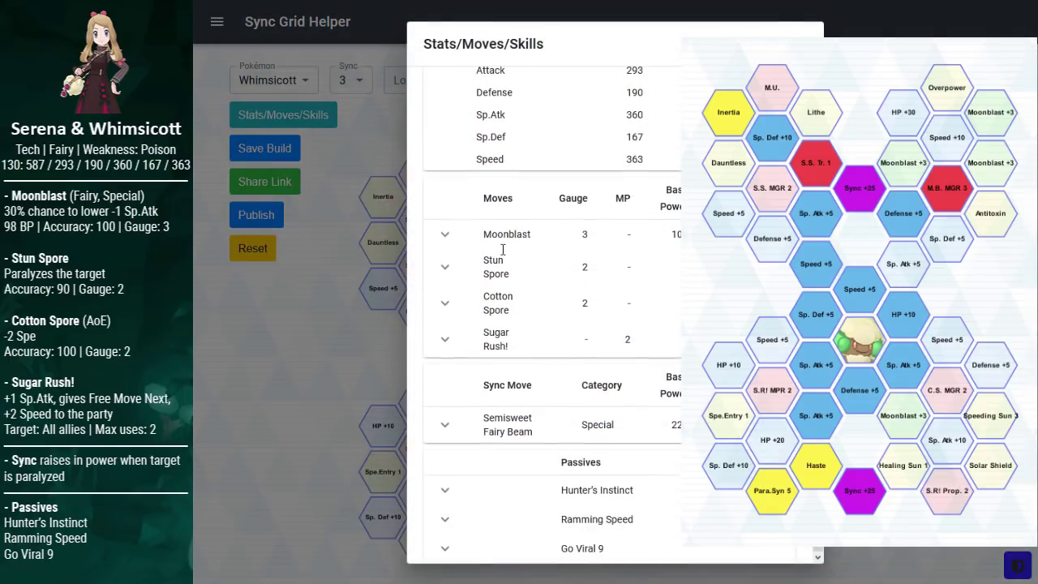
left_click_drag(640, 521, 510, 493)
left_click(509, 493)
left_click_drag(529, 320, 466, 295)
left_click(466, 295)
key("Escape")
scroll(503, 308, "down", 1)
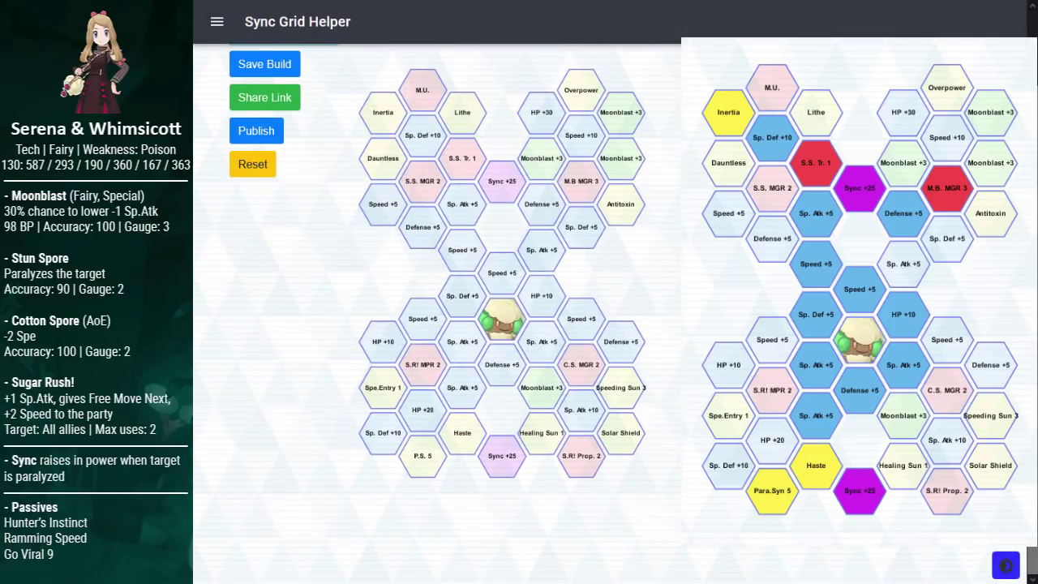
scroll(677, 344, "up", 1)
Step: Recheck the Overpower and P.S. 5 tiles, and read the descriptions of Healing Sun 1 and Sugar Rush! Propulsion 2
mouse_move(581, 168)
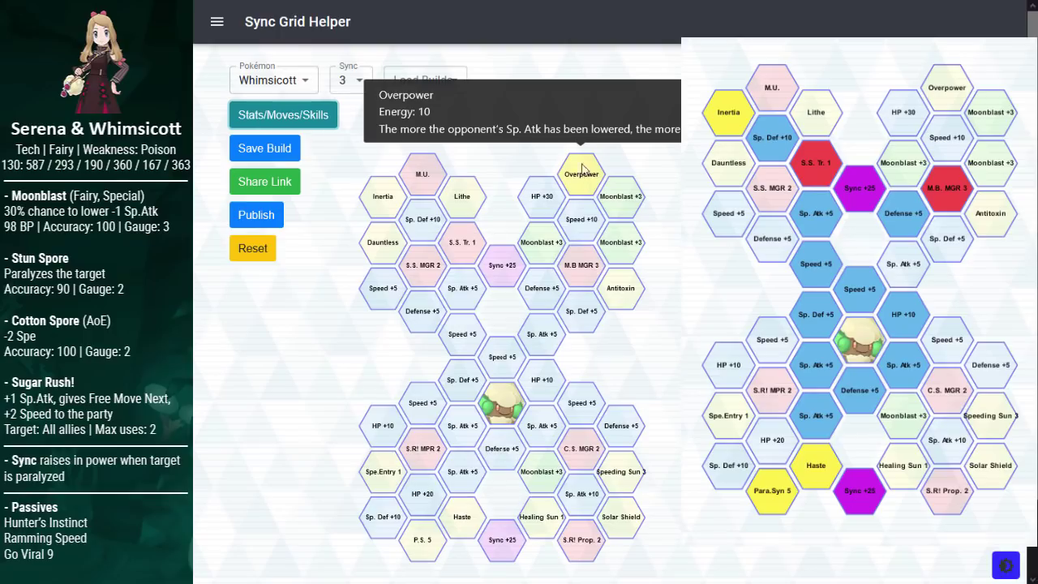
mouse_move(414, 537)
left_click(413, 537)
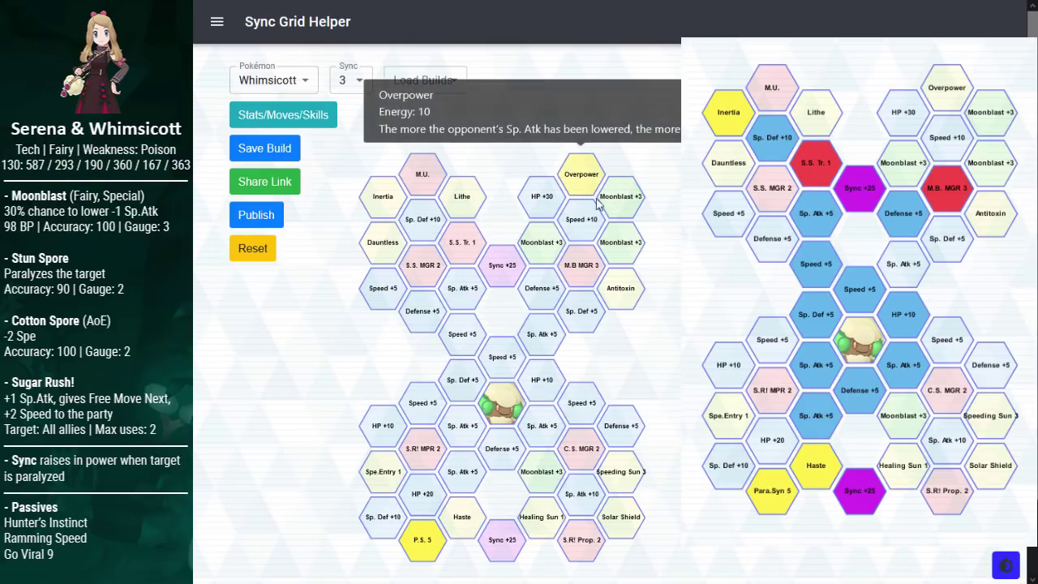
left_click(422, 540)
left_click(581, 448)
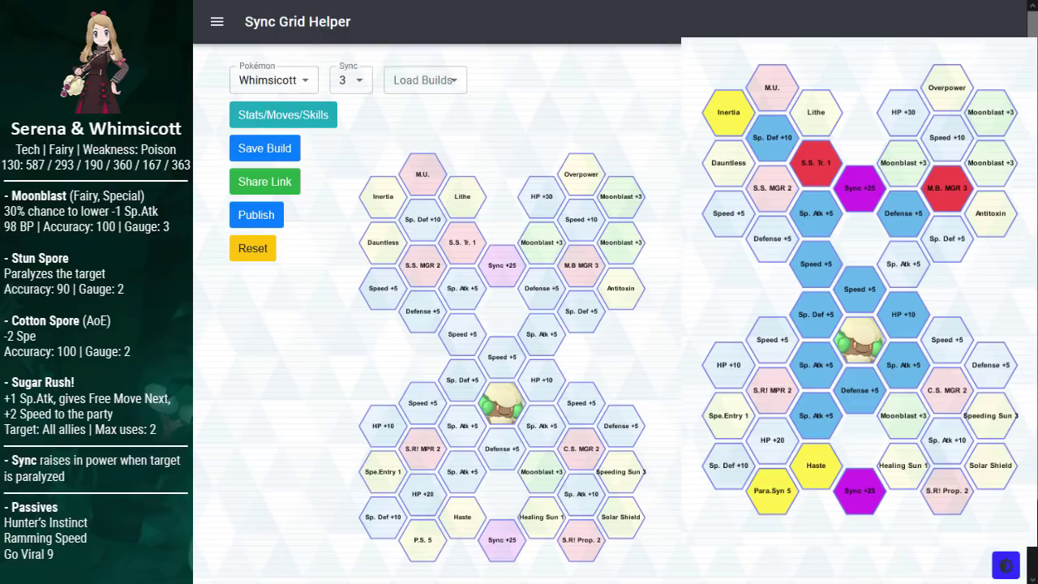
left_click(554, 516)
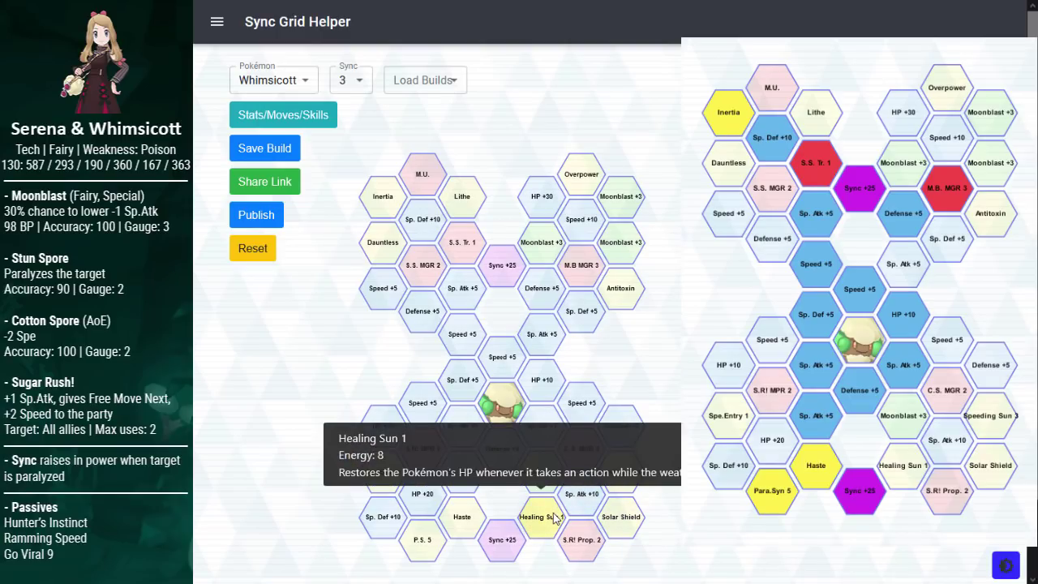
mouse_move(576, 541)
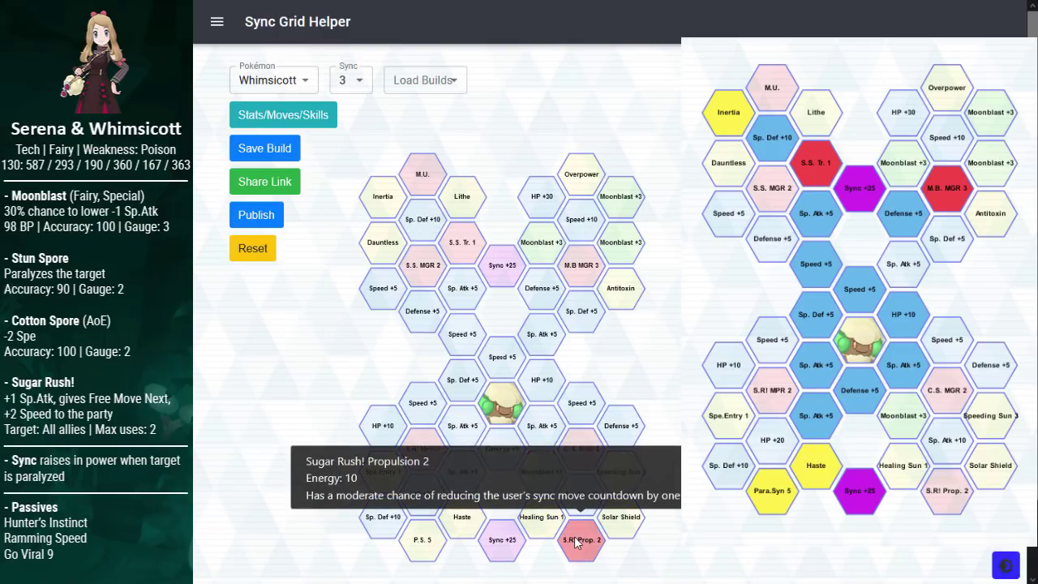
scroll(503, 325, "down", 1)
scroll(503, 325, "up", 1)
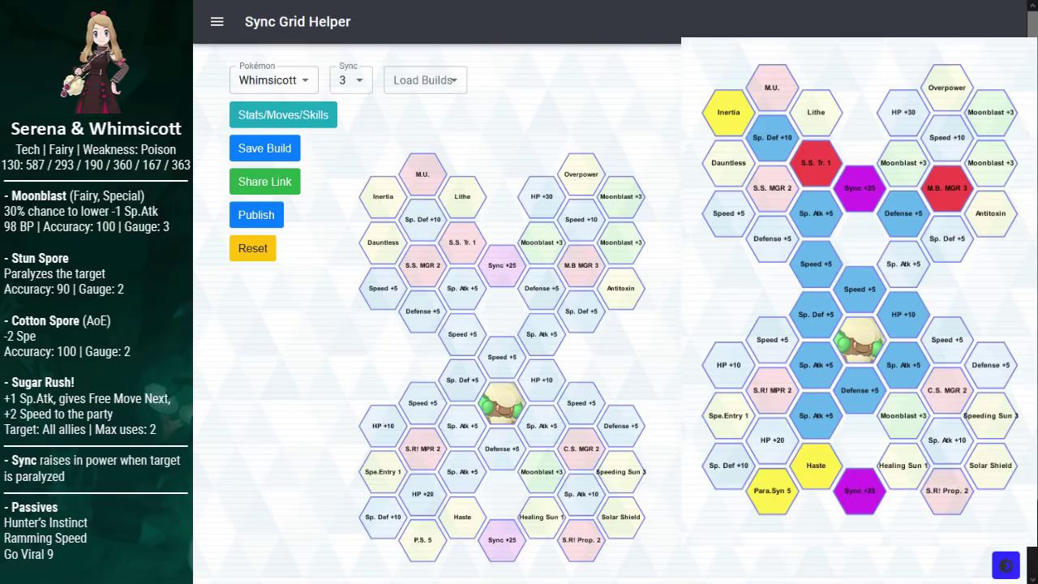
scroll(503, 324, "down", 1)
scroll(502, 325, "up", 1)
scroll(503, 324, "down", 1)
scroll(503, 324, "up", 1)
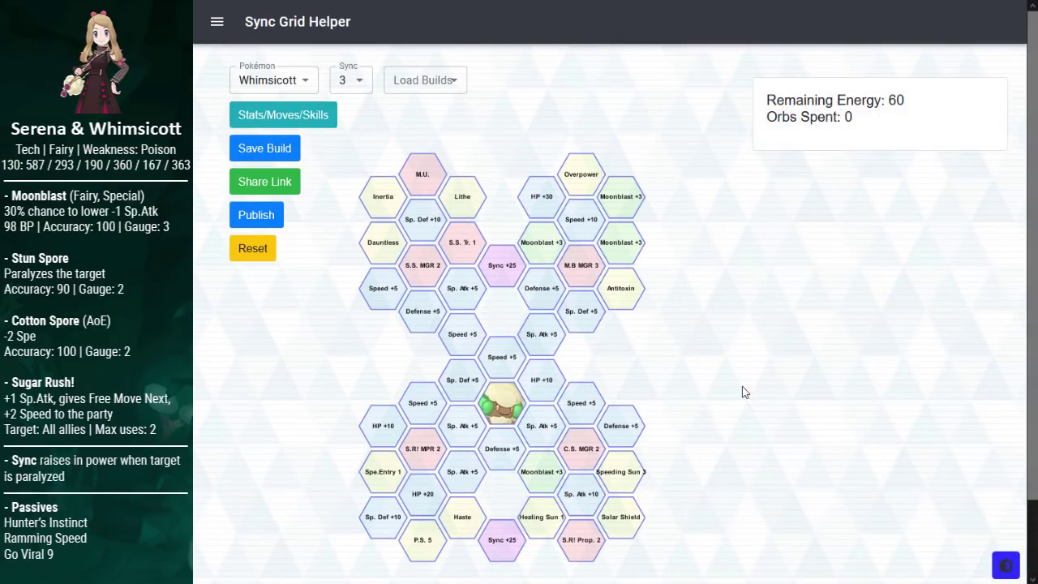
scroll(742, 390, "down", 1)
scroll(742, 393, "up", 1)
scroll(742, 387, "down", 1)
scroll(742, 387, "up", 1)
Step: View Whimsicott's base stats and moves in the stats, moves and skills overview, and close it
left_click(320, 124)
scroll(591, 308, "down", 1)
scroll(591, 312, "up", 1)
left_click(895, 317)
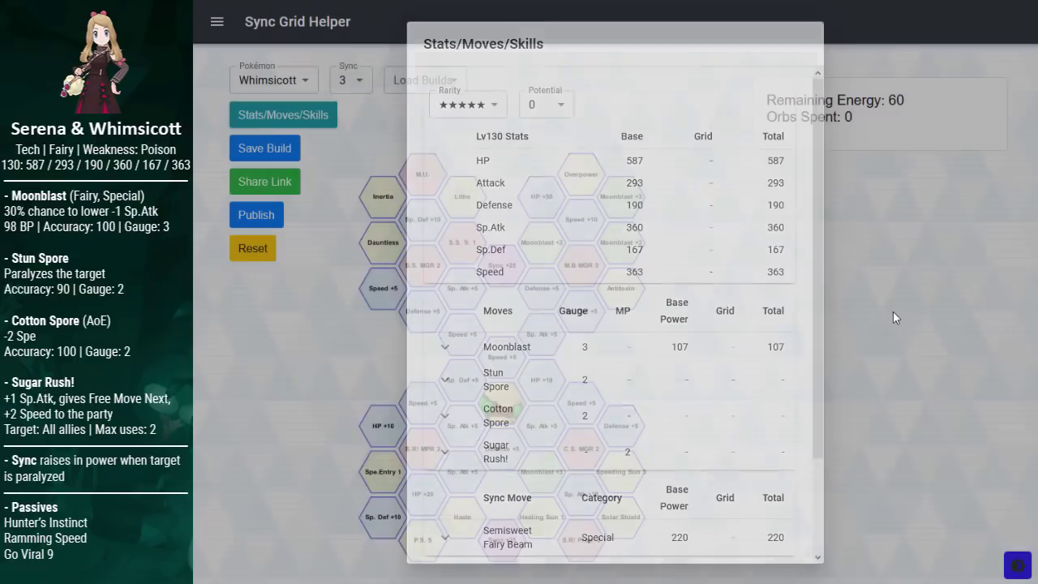
scroll(895, 318, "down", 1)
scroll(893, 312, "up", 1)
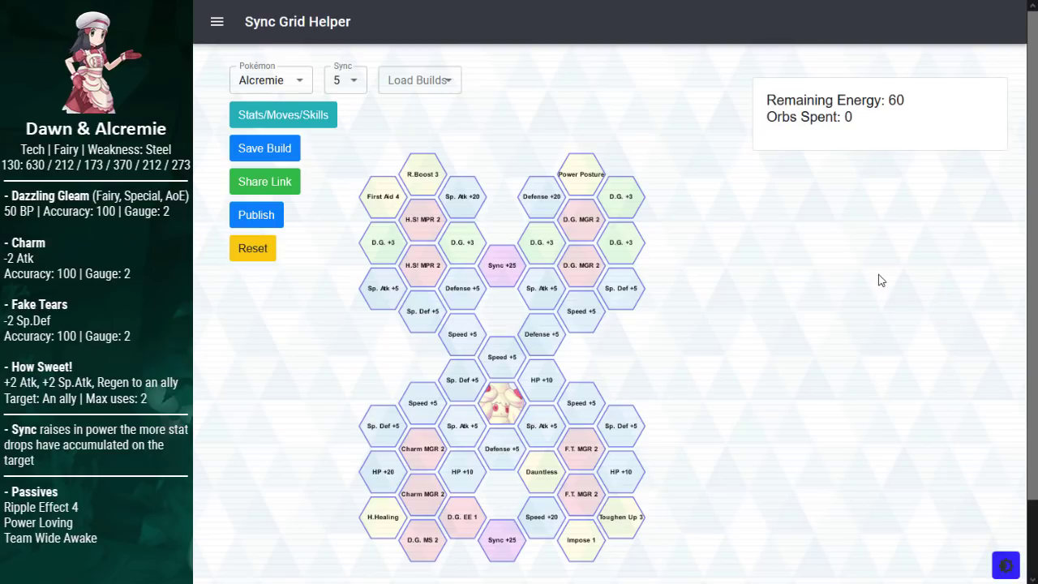
Step: Open Alcremie's stats, moves and skills overview and read the description of the move Fake Tears
left_click(293, 121)
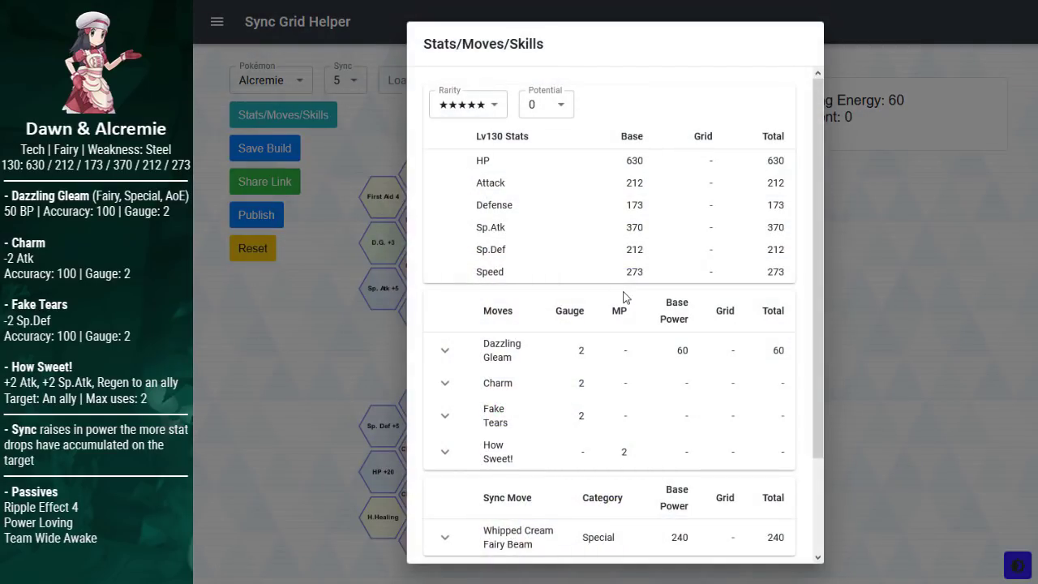
scroll(681, 321, "down", 3)
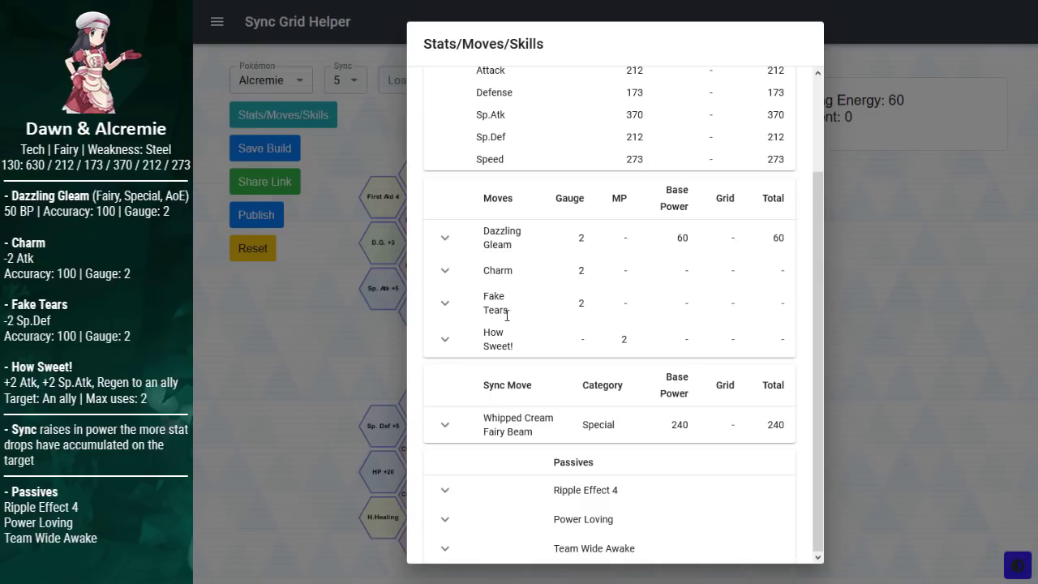
left_click(444, 304)
scroll(534, 304, "down", 2)
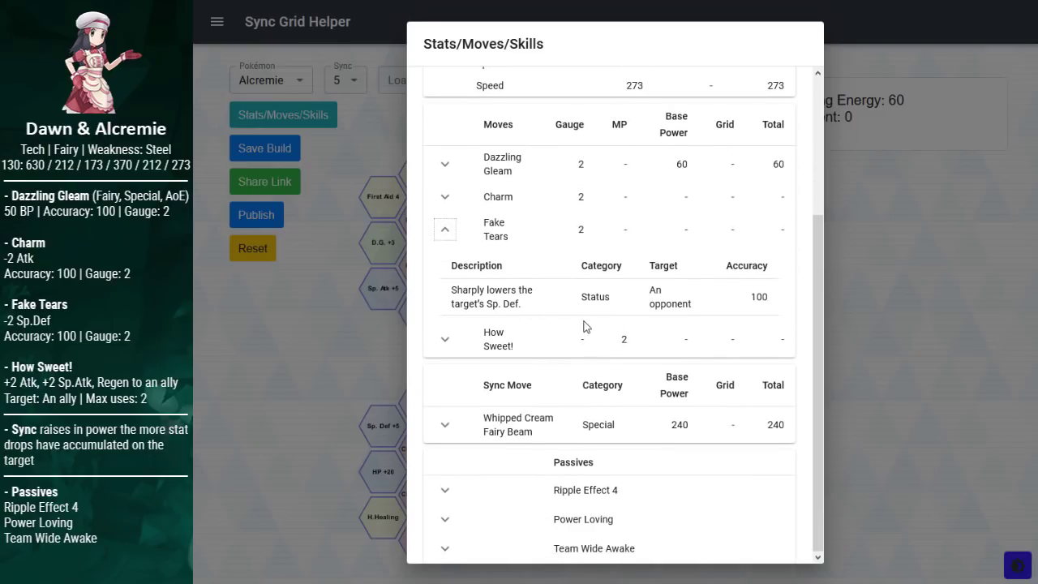
left_click_drag(523, 306, 438, 297)
left_click(570, 300)
scroll(570, 300, "up", 2)
scroll(570, 300, "down", 2)
left_click_drag(547, 266, 469, 230)
left_click(557, 237)
Step: Read the description of the passive Ripple Effect 4, and collapse the Fake Tears and Ripple Effect 4 details
left_click_drag(675, 490, 500, 494)
left_click(500, 494)
left_click(445, 490)
scroll(658, 392, "down", 1)
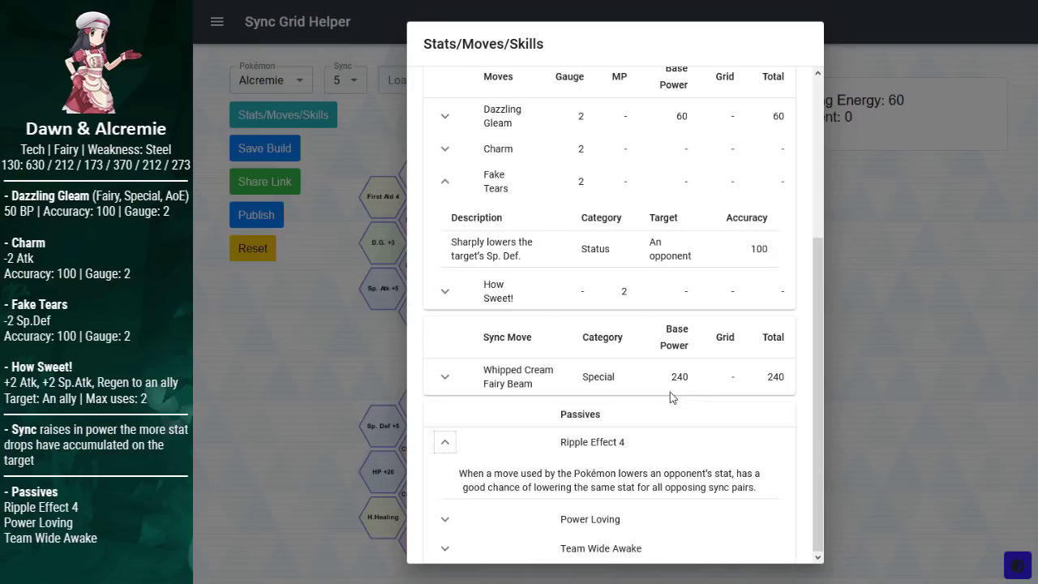
left_click(445, 182)
left_click(444, 442)
scroll(568, 438, "up", 2)
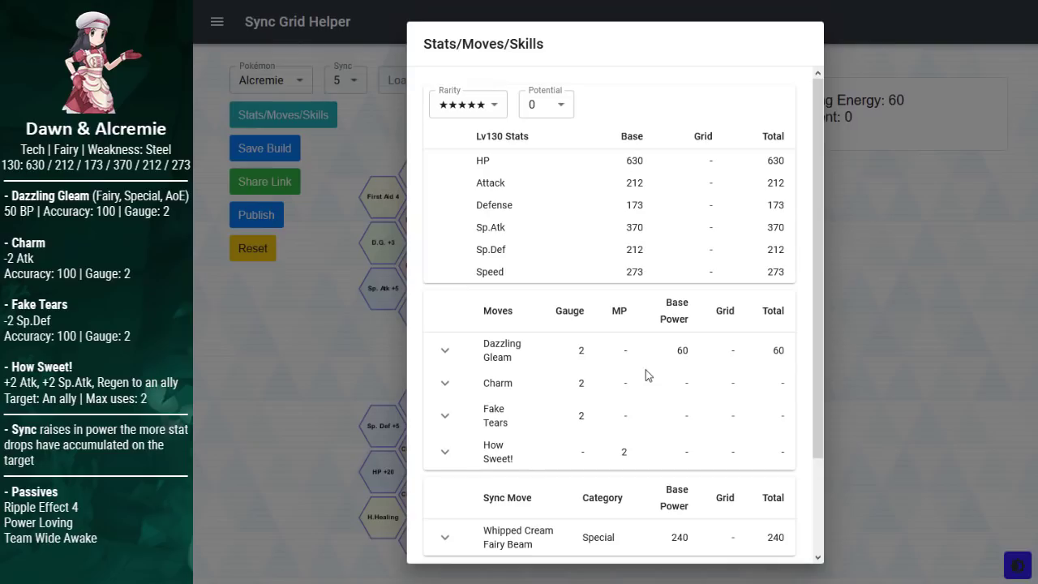
Step: Check Alcremie's total Sp.Atk, read the description of the passive Power Loving, and collapse it
left_click_drag(756, 234, 795, 229)
scroll(616, 308, "down", 3)
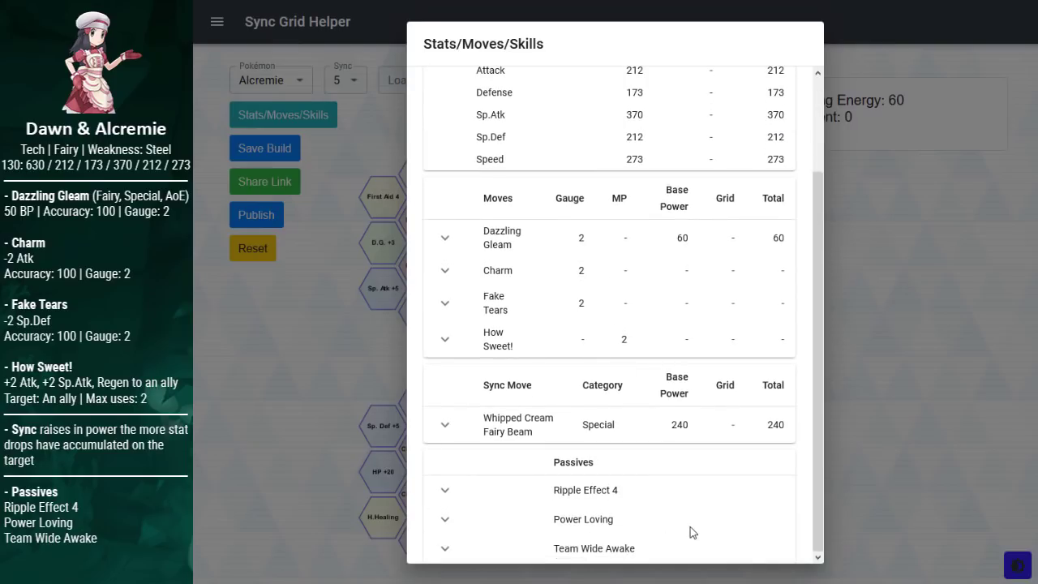
left_click(446, 519)
scroll(576, 409, "down", 1)
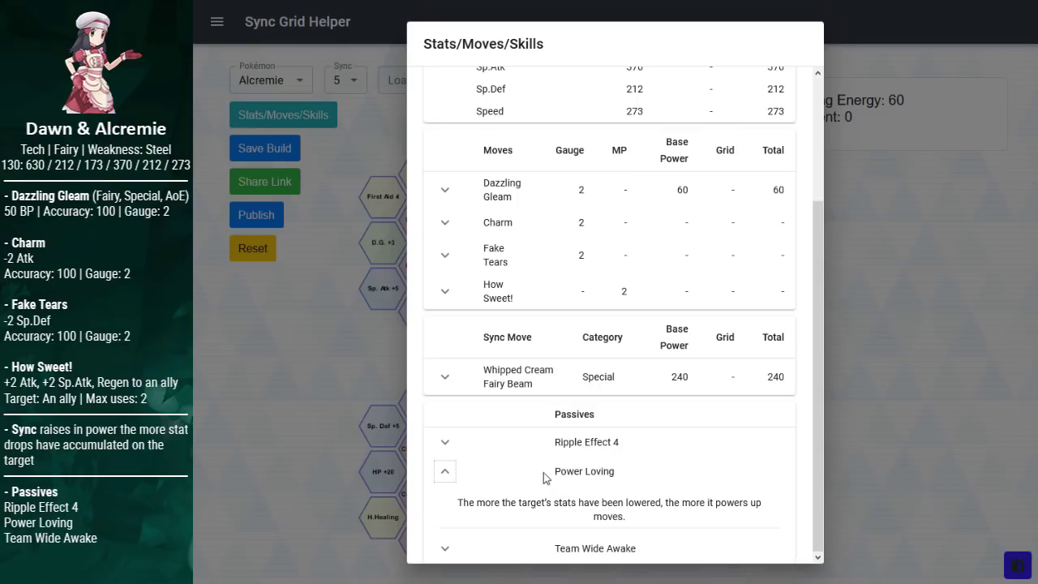
left_click(445, 475)
Step: Read Dazzling Gleam's description and base power, check Alcremie's total stats, and close the overview
scroll(523, 430, "up", 3)
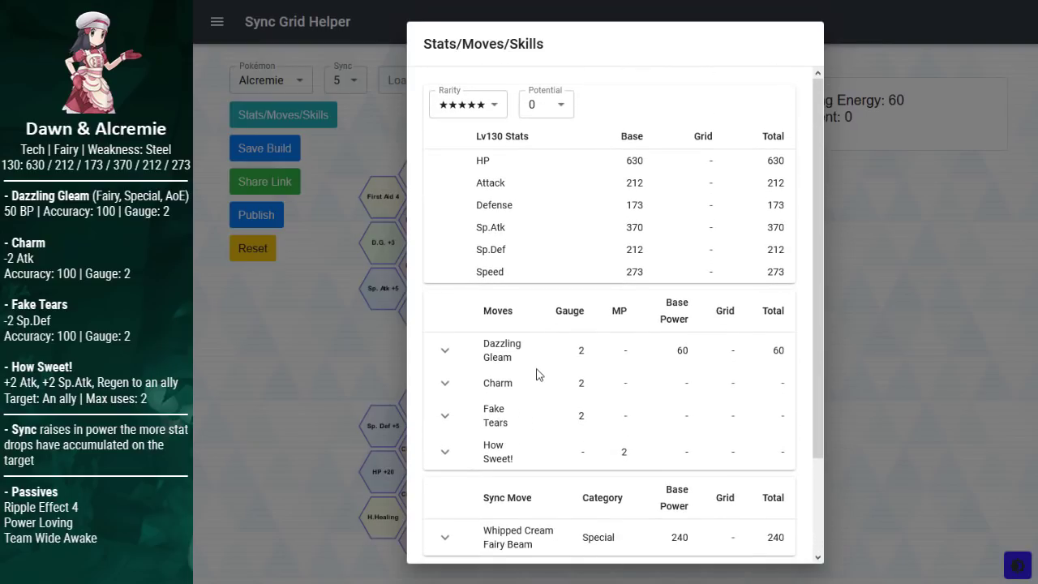
left_click_drag(475, 371, 458, 343)
left_click(444, 349)
left_click(661, 347)
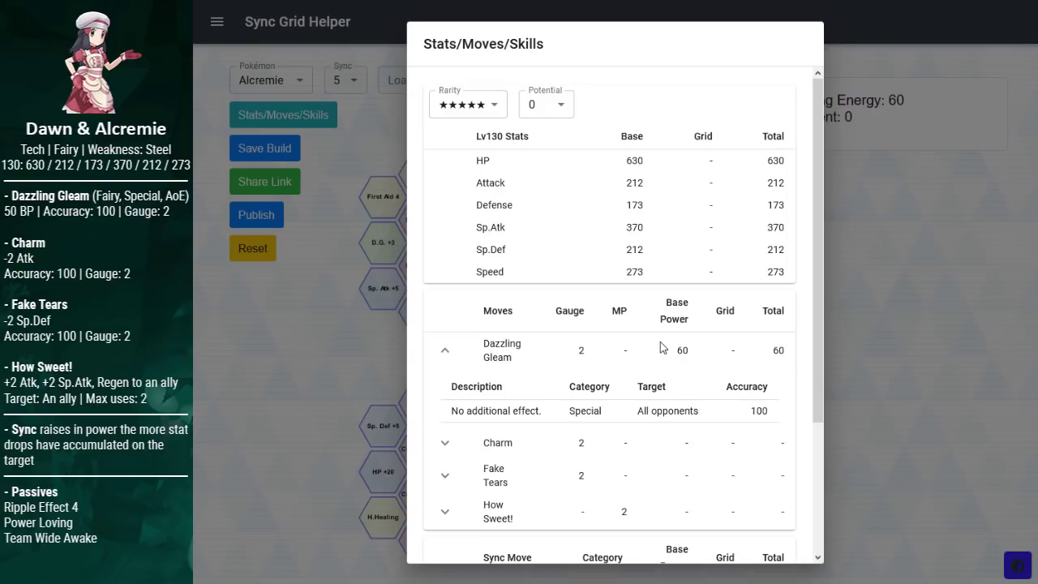
scroll(661, 347, "down", 3)
scroll(661, 347, "up", 3)
left_click_drag(735, 357, 648, 369)
left_click(446, 352)
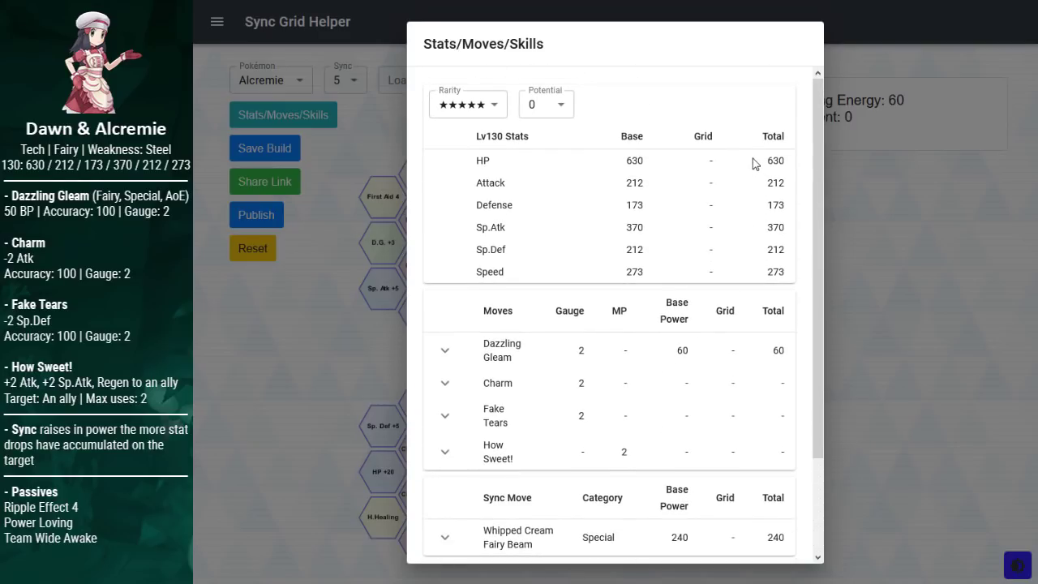
left_click_drag(753, 167, 800, 285)
left_click(883, 255)
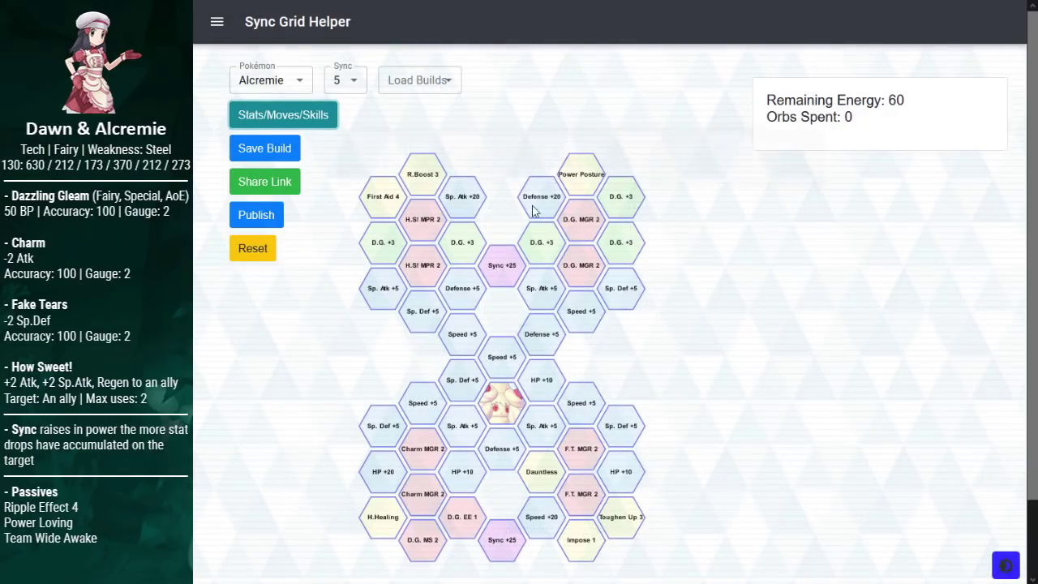
Step: Mark the First Aid 4, H.Healing and Toughen Up 3 tiles on Alcremie's grid, and unmark all three
left_click(382, 197)
left_click(382, 516)
left_click(623, 518)
left_click(623, 517)
left_click(382, 518)
left_click(382, 199)
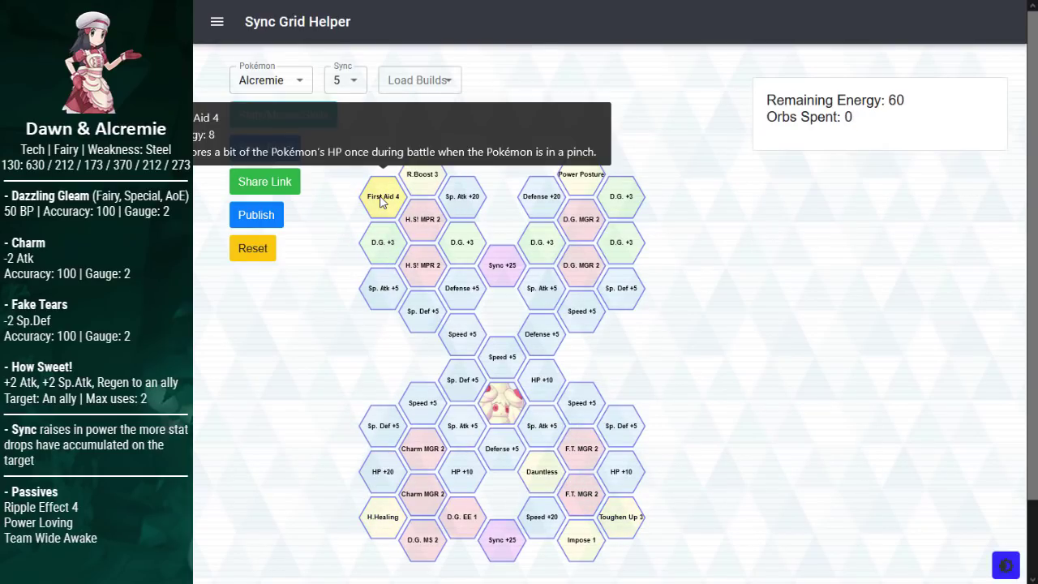
Step: Open Alcremie's stats, moves and skills overview and examine its Lv130 stats, moves, sync move and passives
left_click(324, 114)
scroll(560, 325, "down", 2)
scroll(573, 338, "up", 2)
scroll(572, 338, "down", 2)
scroll(572, 338, "up", 2)
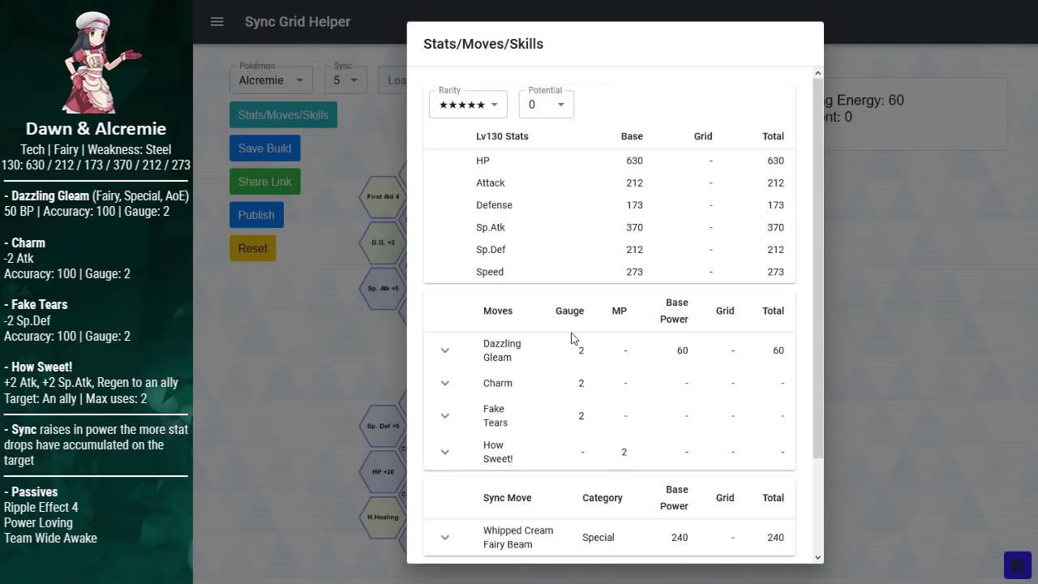
scroll(573, 338, "down", 2)
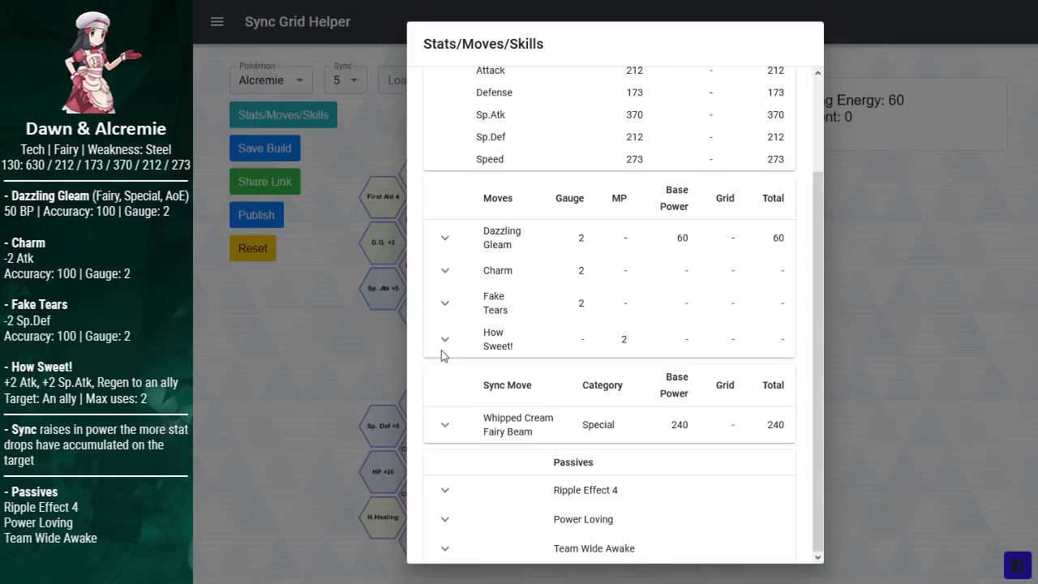
scroll(547, 442, "up", 2)
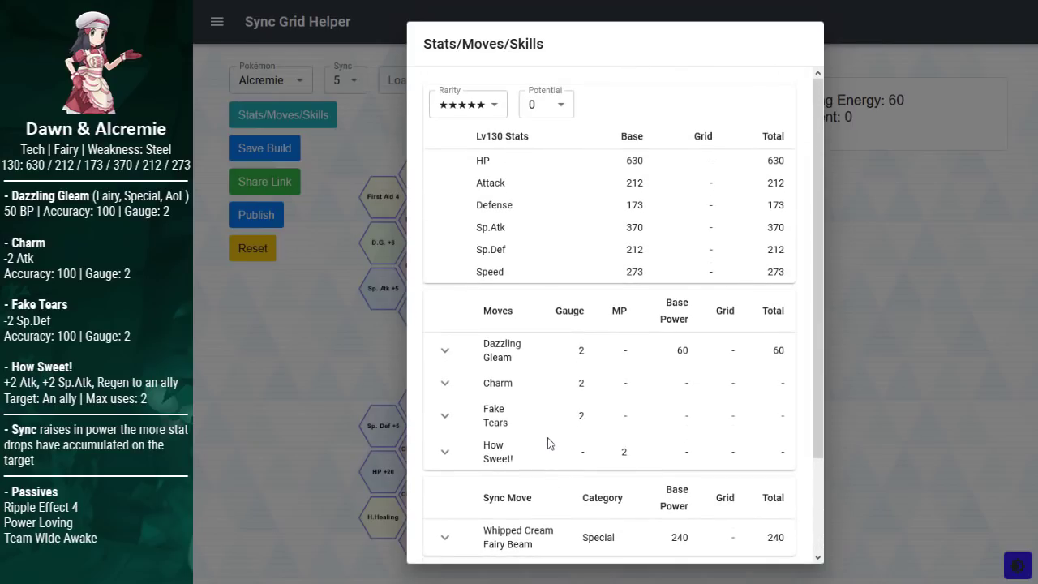
scroll(548, 442, "down", 2)
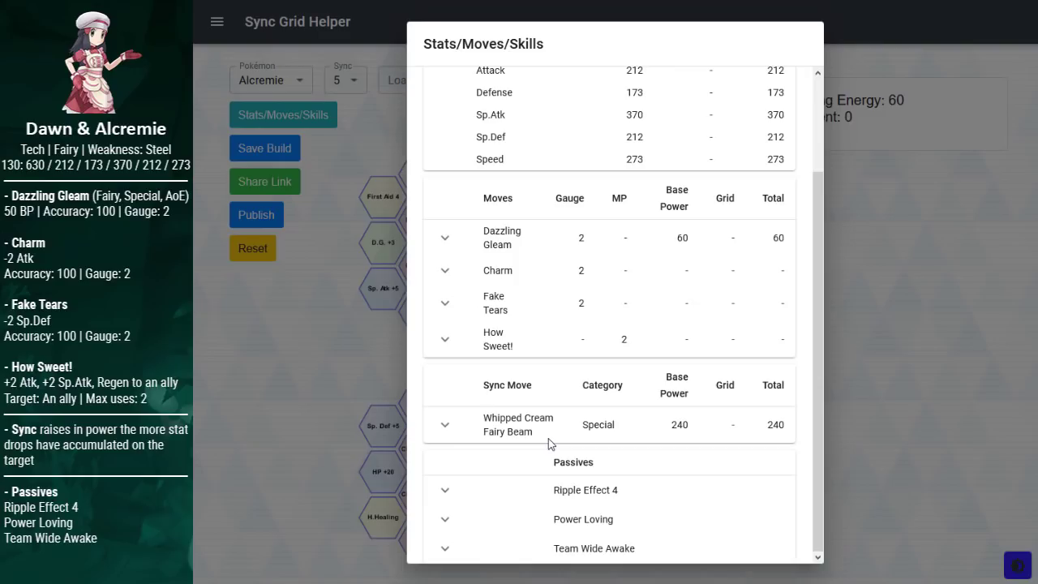
scroll(548, 442, "up", 2)
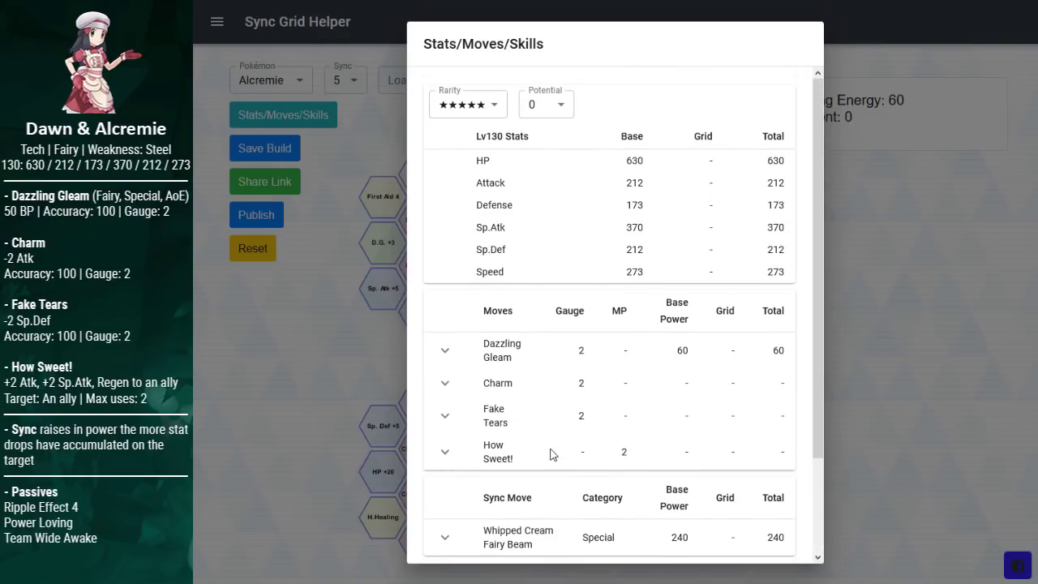
scroll(550, 454, "down", 2)
scroll(610, 440, "up", 2)
scroll(612, 428, "down", 2)
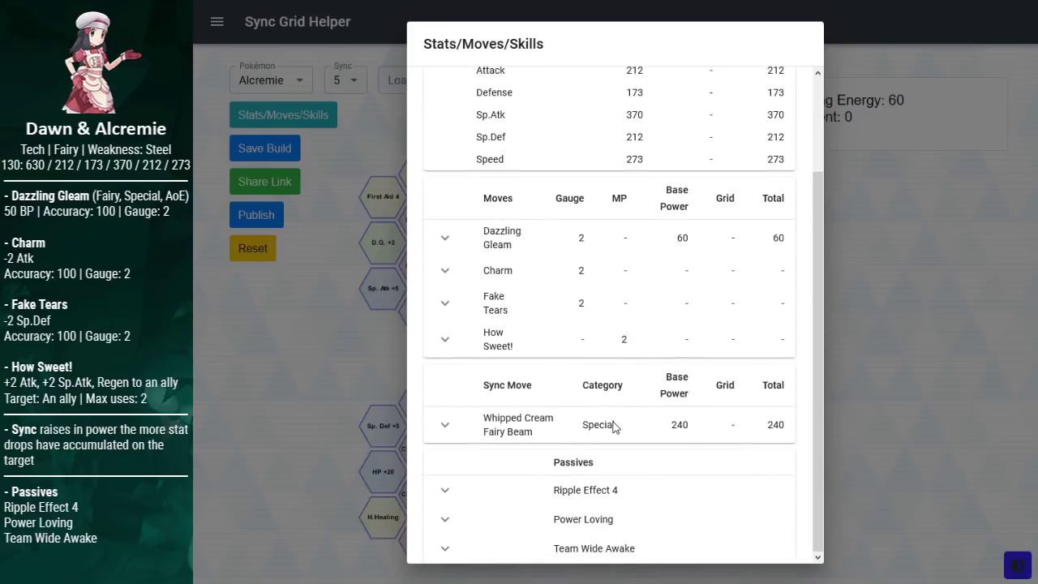
Step: Read the description, category and target of the move How Sweet!, and collapse its details
left_click(445, 339)
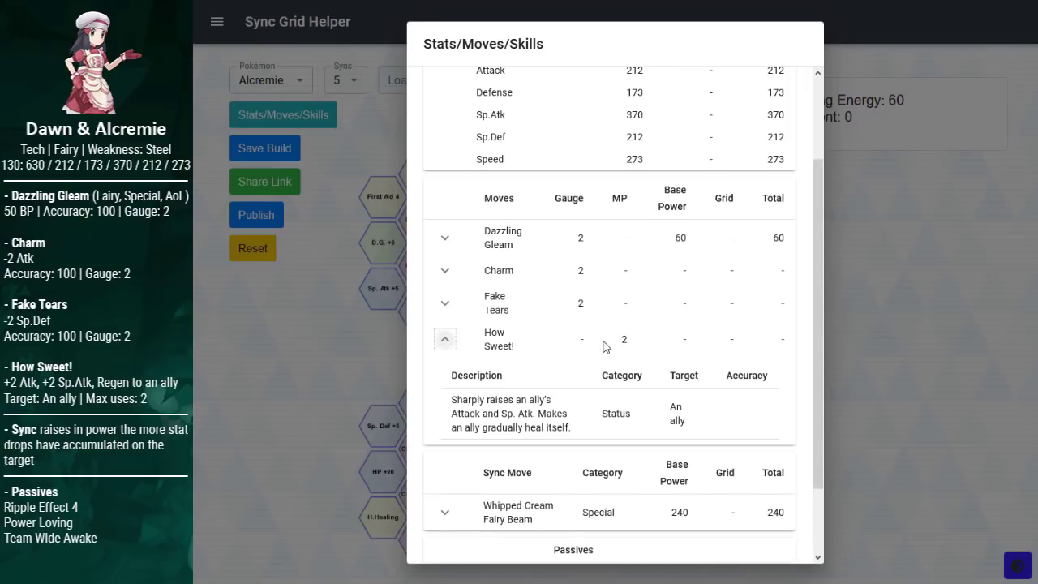
left_click_drag(451, 414, 538, 428)
left_click(563, 428)
left_click_drag(609, 442, 607, 414)
left_click(622, 433)
left_click(445, 339)
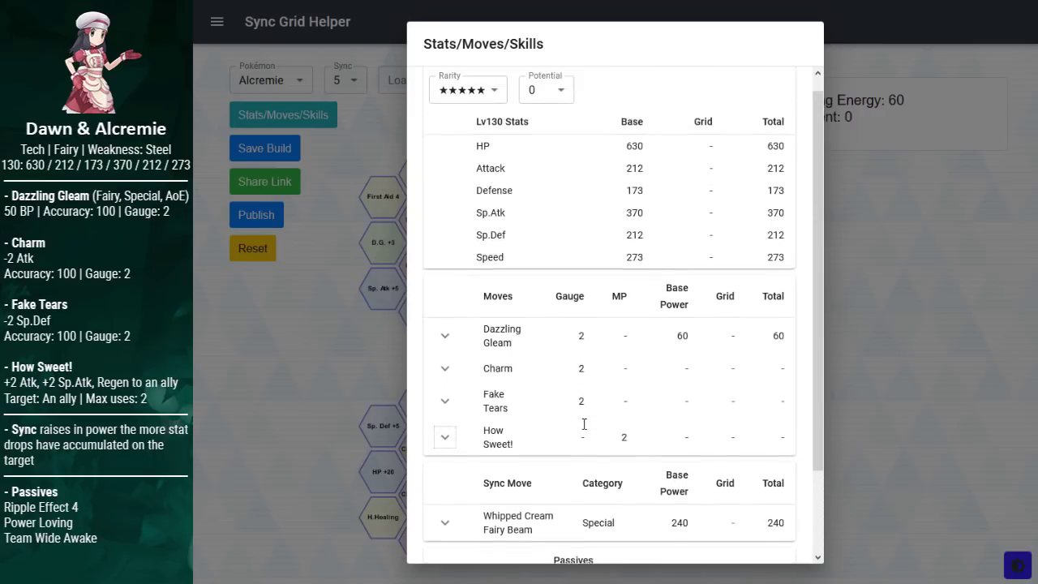
Step: Expand and collapse Charm's details, and look over the Charm and Fake Tears entries in the move list
left_click_drag(519, 390, 469, 396)
left_click(455, 385)
left_click(454, 385)
scroll(447, 341, "down", 3)
left_click(448, 199)
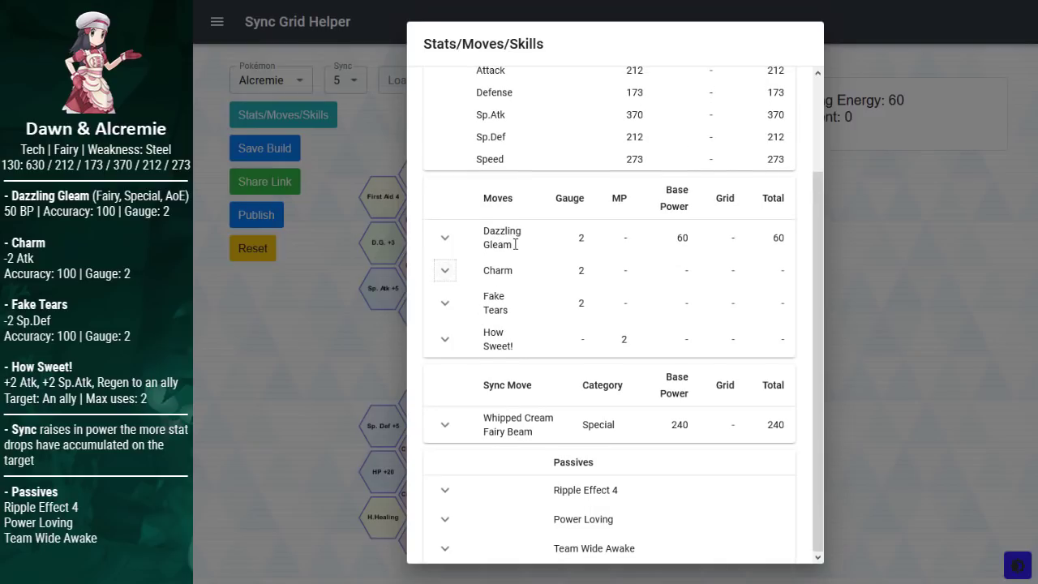
left_click_drag(691, 331, 478, 274)
left_click(635, 257)
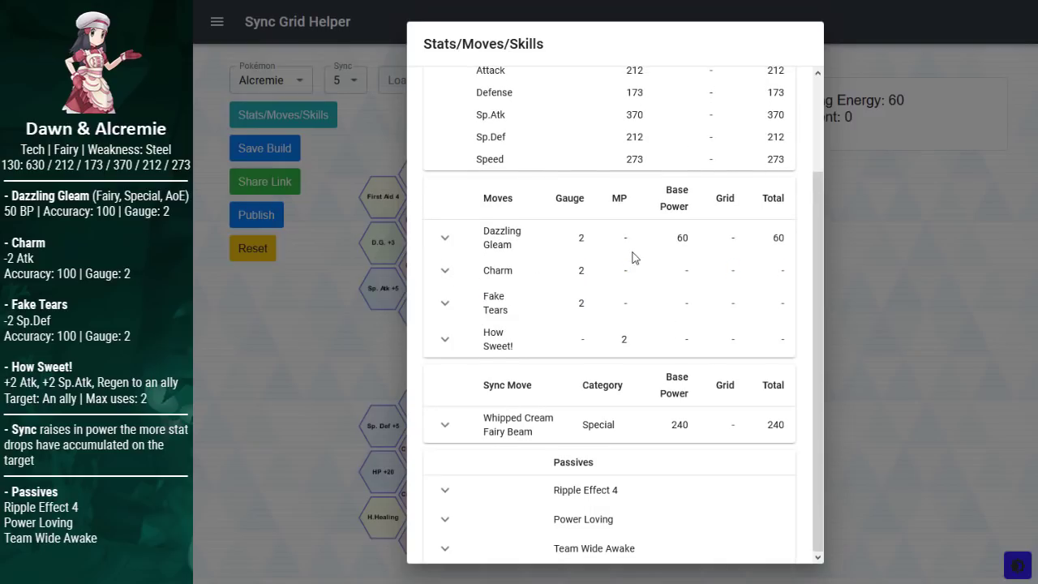
Step: Read Charm's description, check the passives and Lv130 stats, and collapse the Charm details
left_click(459, 276)
scroll(465, 282, "down", 2)
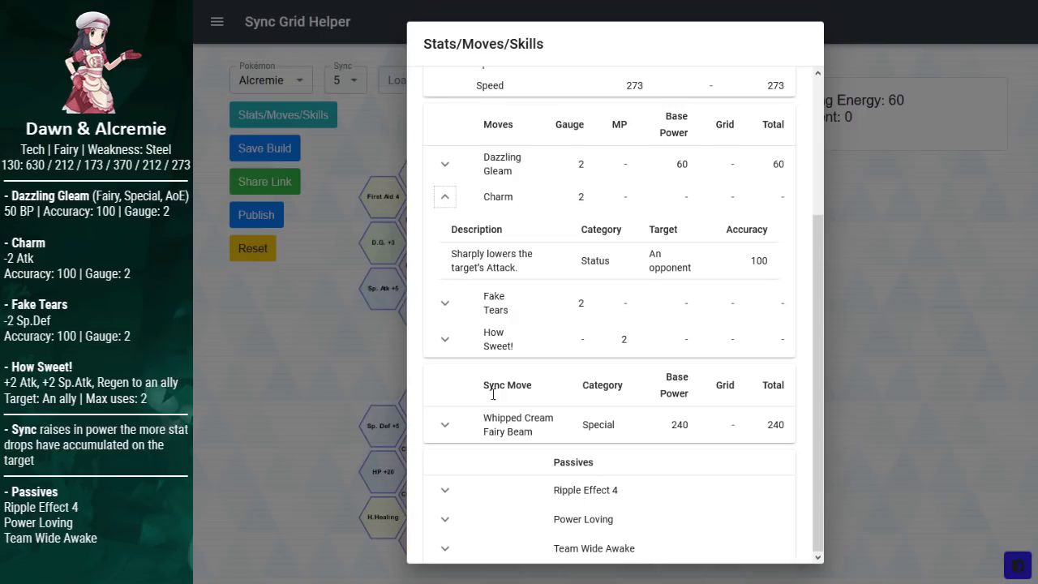
left_click_drag(638, 496, 520, 497)
left_click(574, 420)
scroll(619, 399, "up", 2)
scroll(618, 399, "down", 2)
scroll(619, 399, "up", 1)
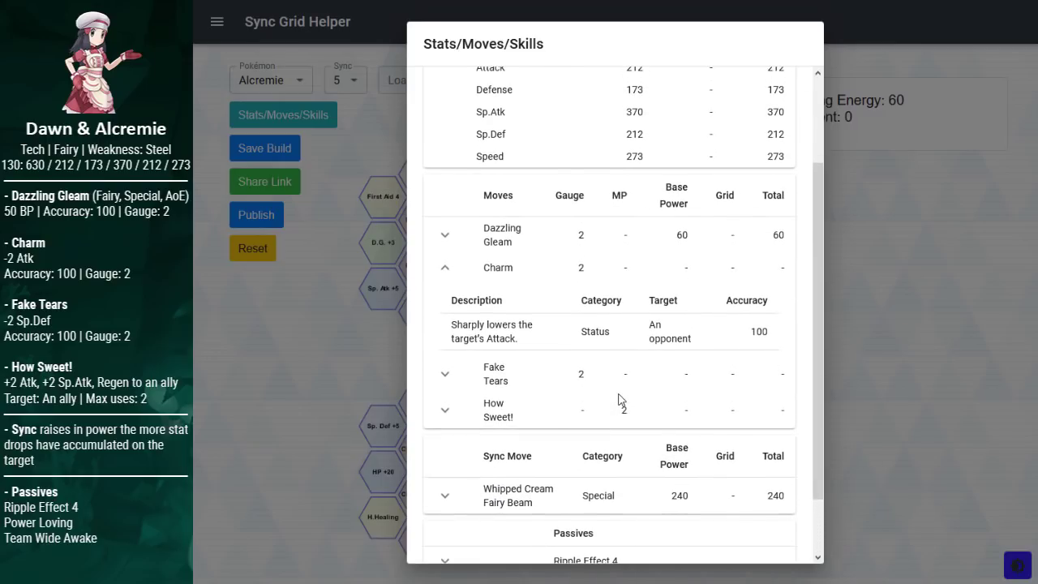
scroll(623, 373, "up", 2)
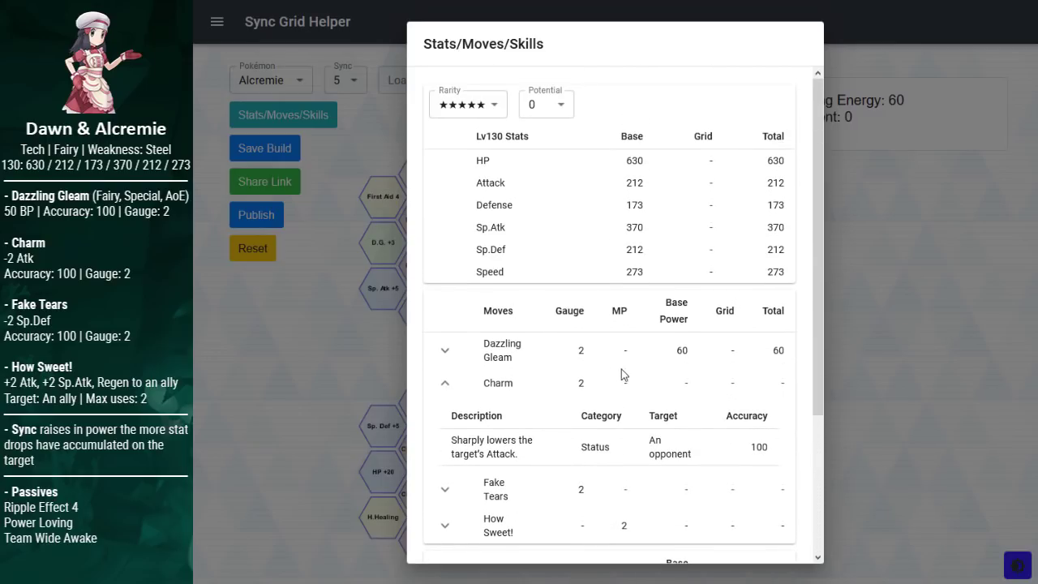
scroll(623, 374, "down", 3)
left_click(446, 201)
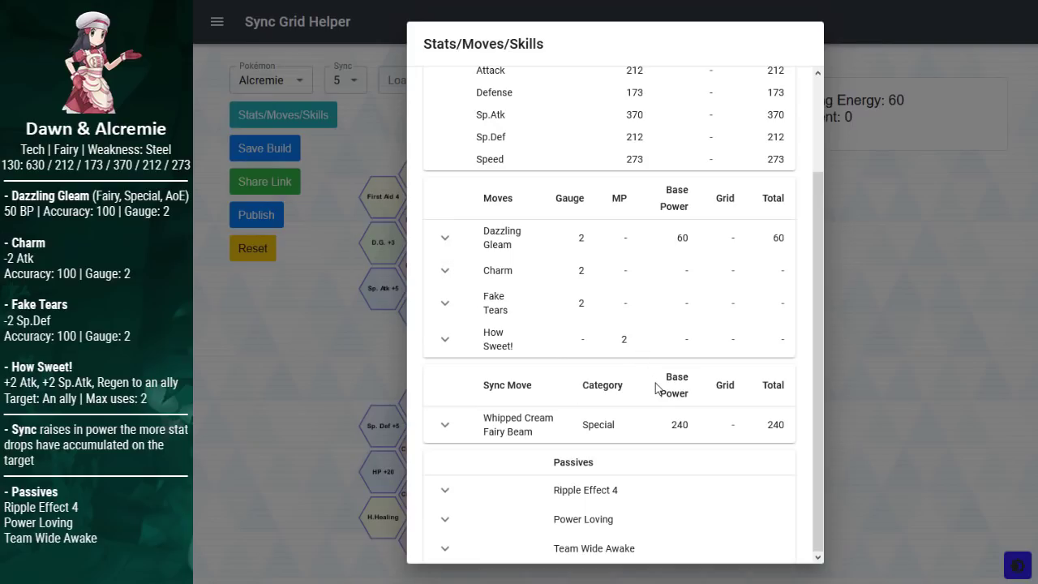
Step: Compare the Fake Tears, Charm and How Sweet! entries in Alcremie's move list
scroll(655, 388, "up", 1)
scroll(655, 388, "down", 1)
left_click_drag(547, 317, 457, 301)
left_click(557, 302)
left_click_drag(552, 276, 451, 277)
left_click(531, 278)
left_click_drag(568, 360, 477, 332)
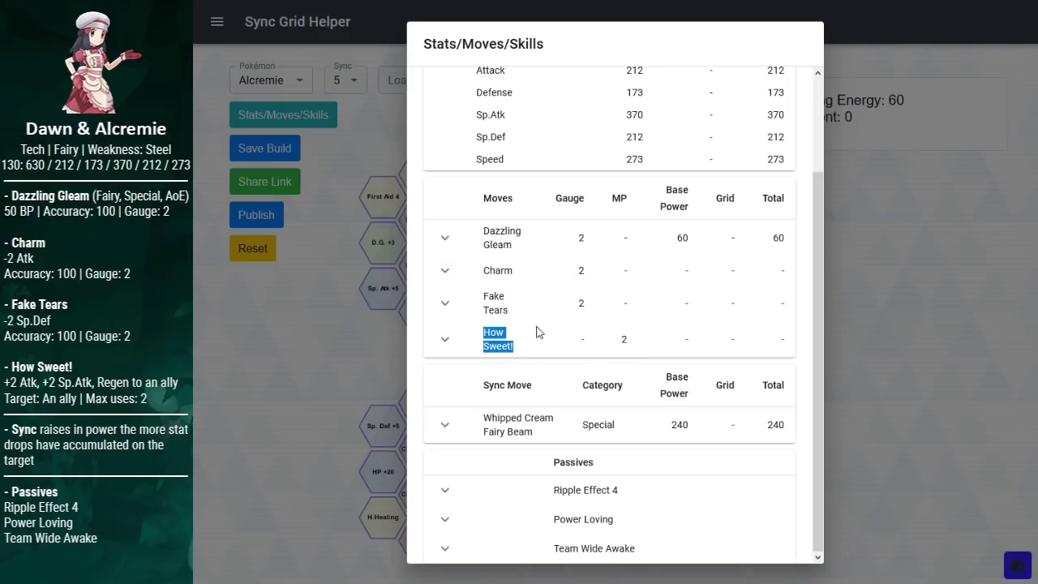
left_click(542, 332)
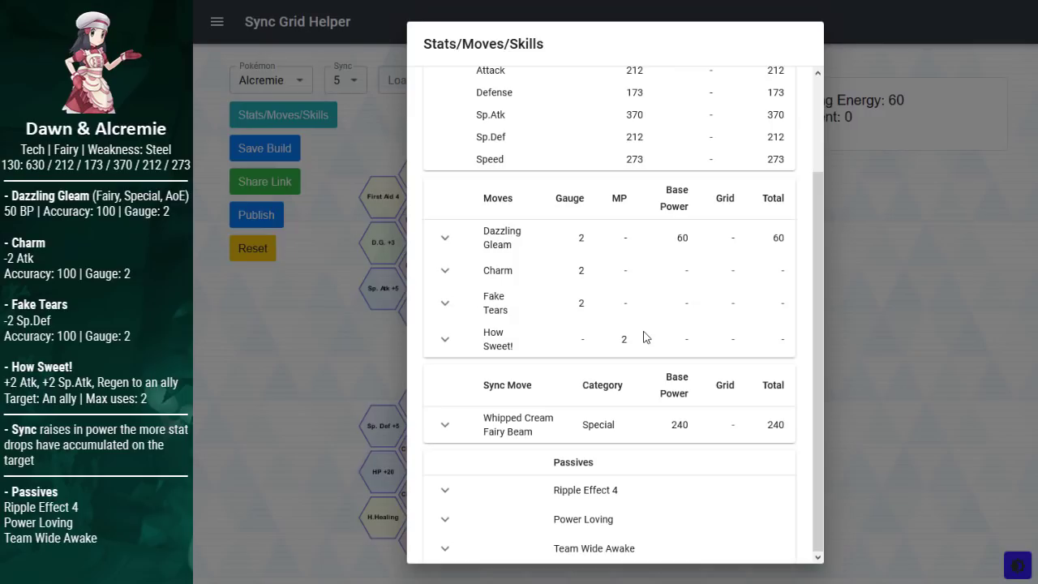
Step: Read the description of the sync move Whipped Cream Fairy Beam
left_click_drag(718, 552, 524, 523)
left_click(602, 463)
left_click(444, 424)
scroll(694, 373, "down", 1)
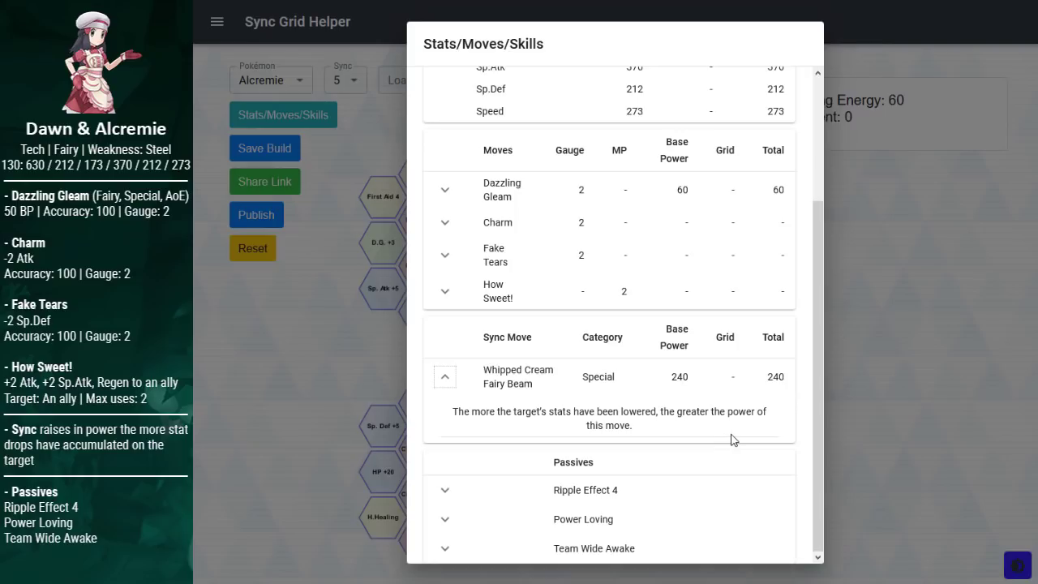
left_click_drag(633, 425, 427, 412)
left_click(653, 429)
Step: Check Alcremie's total Sp.Atk, collapse the Whipped Cream Fairy Beam details, and close the overview
scroll(653, 429, "up", 3)
scroll(654, 429, "down", 3)
scroll(653, 429, "up", 3)
left_click_drag(757, 225, 808, 239)
left_click(672, 366)
scroll(672, 366, "down", 3)
left_click(445, 373)
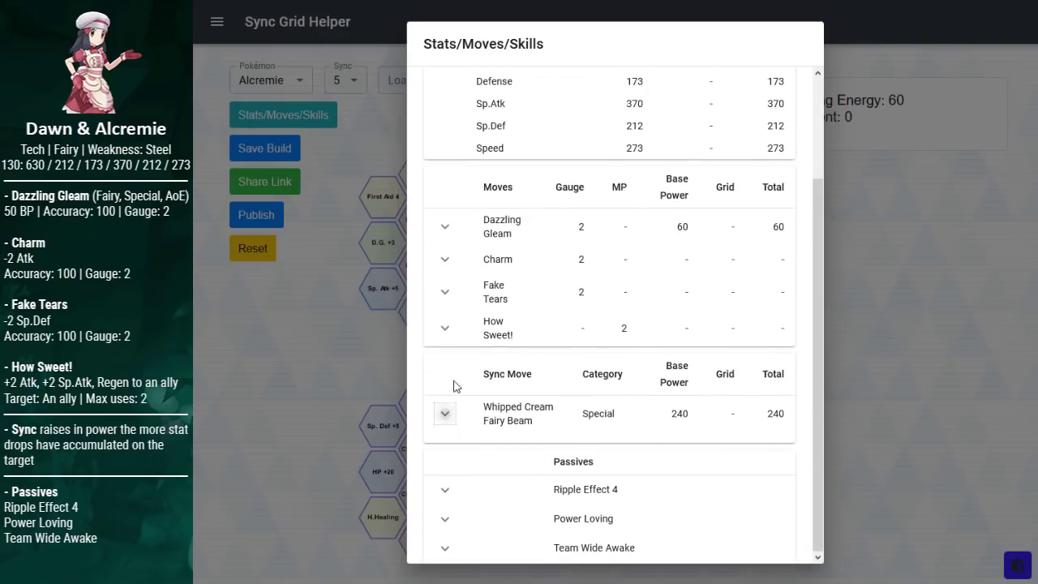
left_click(878, 339)
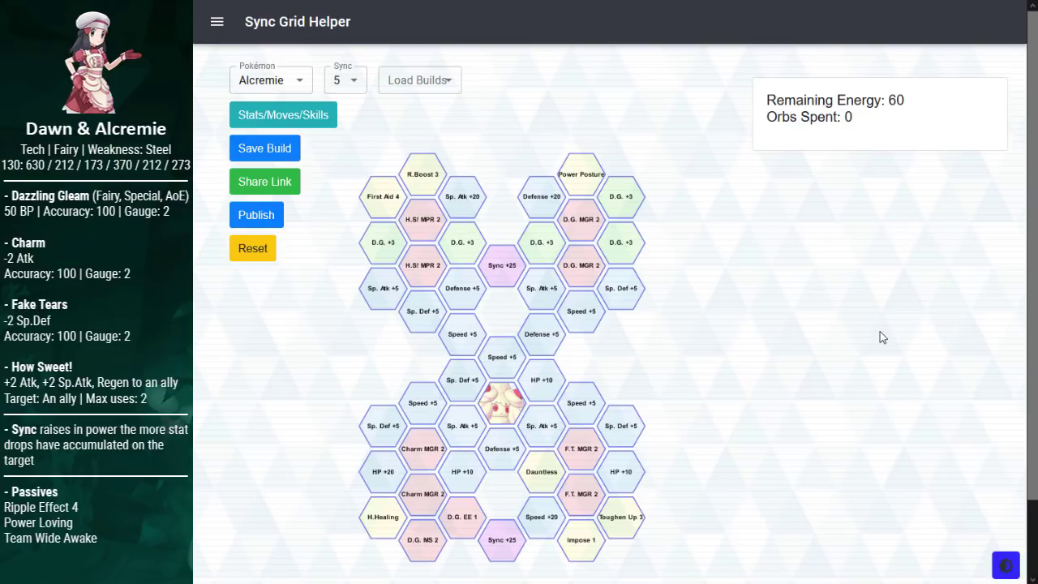
Step: Show Alcremie's sync grid at sync level 1 and examine the Dauntless tile
left_click(345, 79)
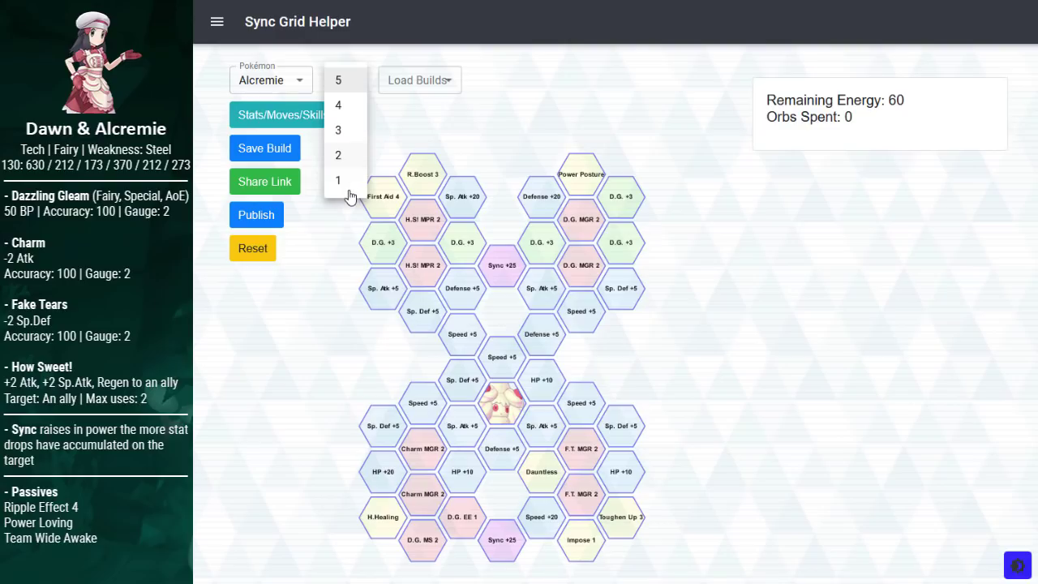
left_click(350, 185)
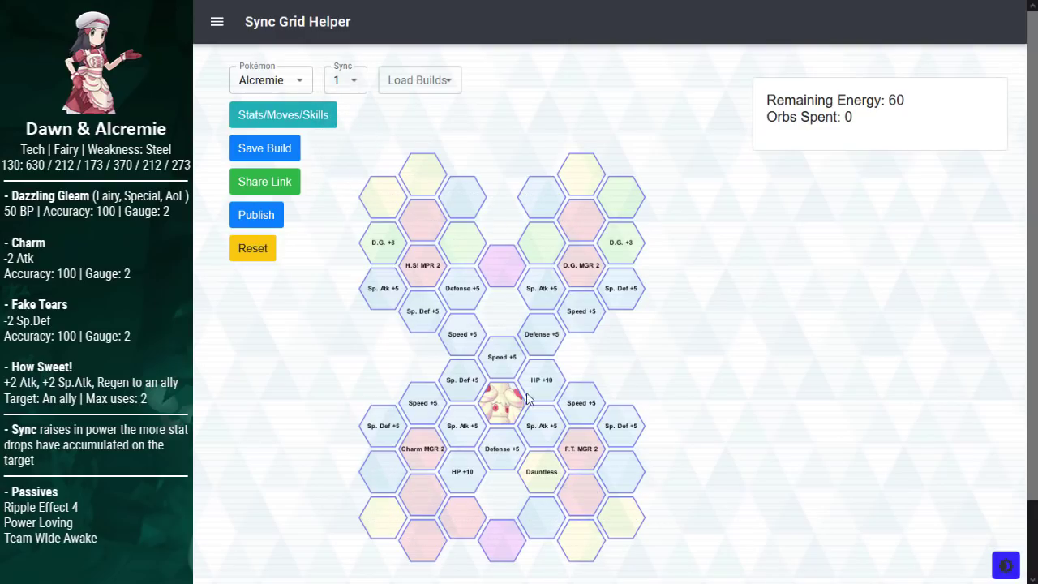
mouse_move(553, 464)
Step: Switch Alcremie's grid to sync level 2 and mark the First Aid 4, H.Healing and Toughen Up 3 tiles
left_click(354, 81)
left_click(354, 103)
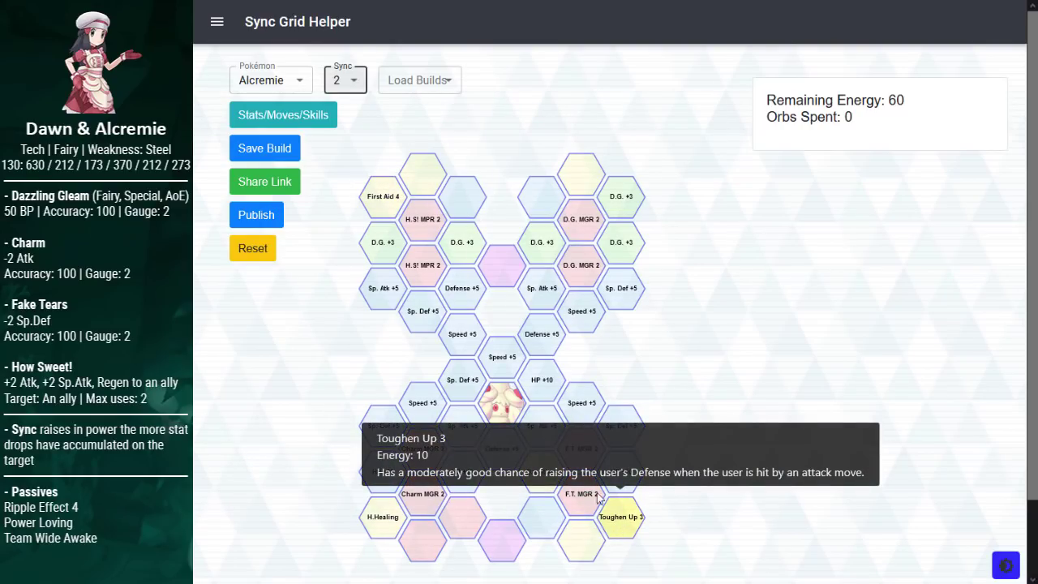
left_click(383, 196)
left_click(383, 517)
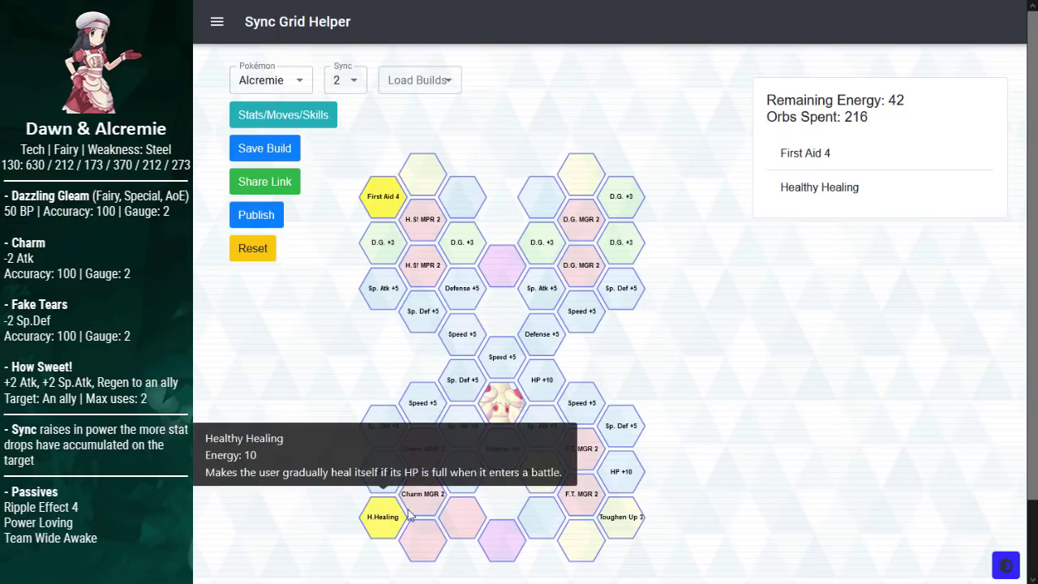
left_click(621, 516)
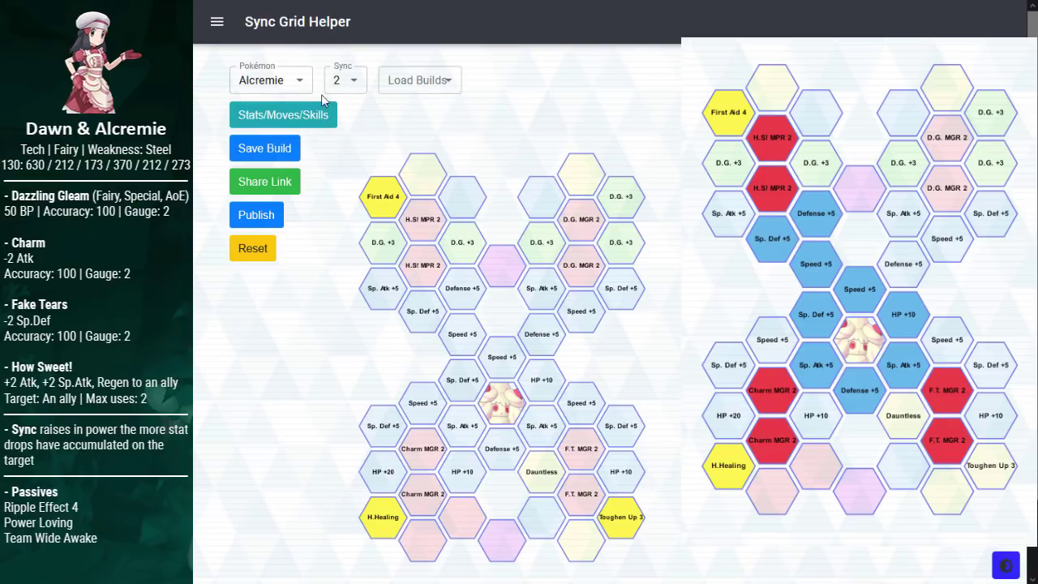
Step: Check Alcremie's overview, close it, and unmark the H.Healing, Toughen Up 3 and First Aid 4 tiles
left_click(326, 120)
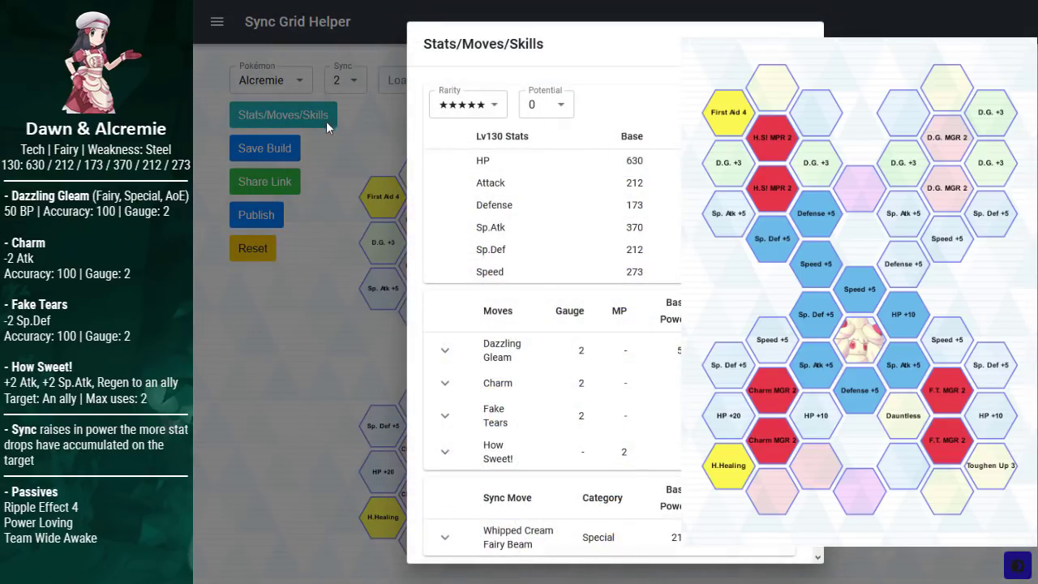
left_click(361, 156)
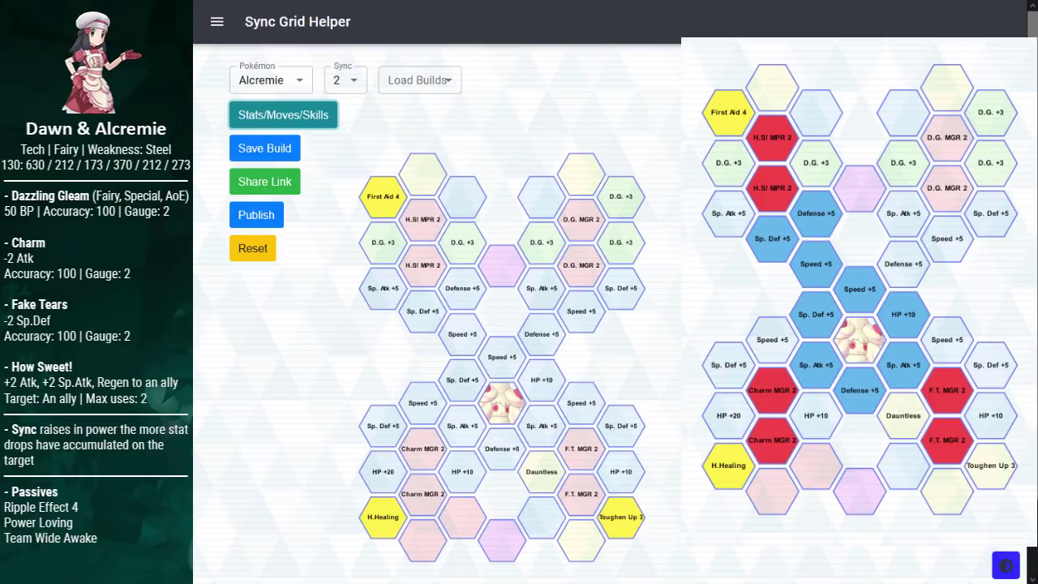
left_click(383, 517)
left_click(621, 517)
left_click(383, 196)
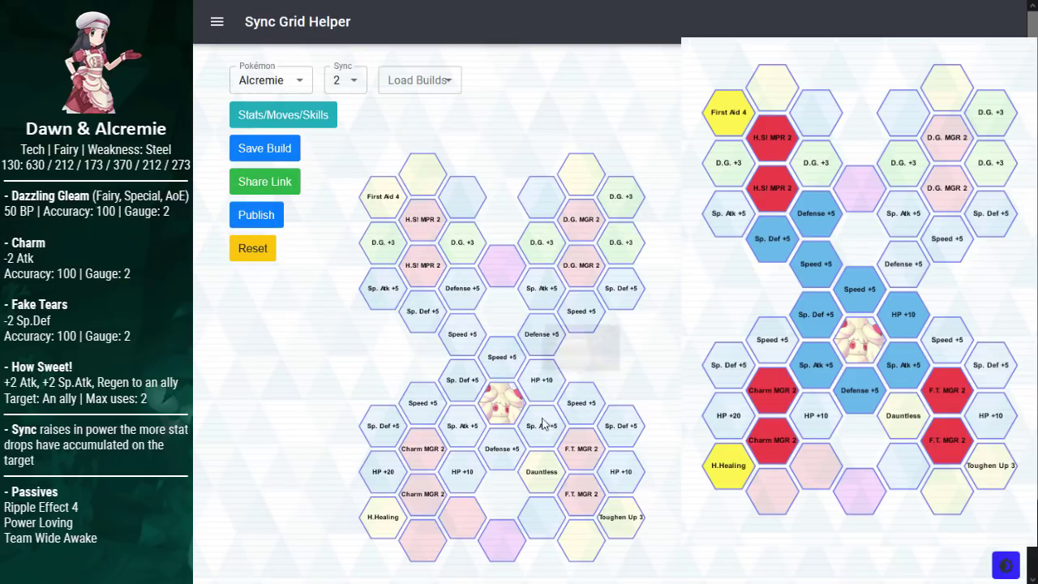
Step: Set Alcremie's sync level to 3 and read the D.G. EE 1 and D.G. MS 2 tile descriptions
left_click(363, 87)
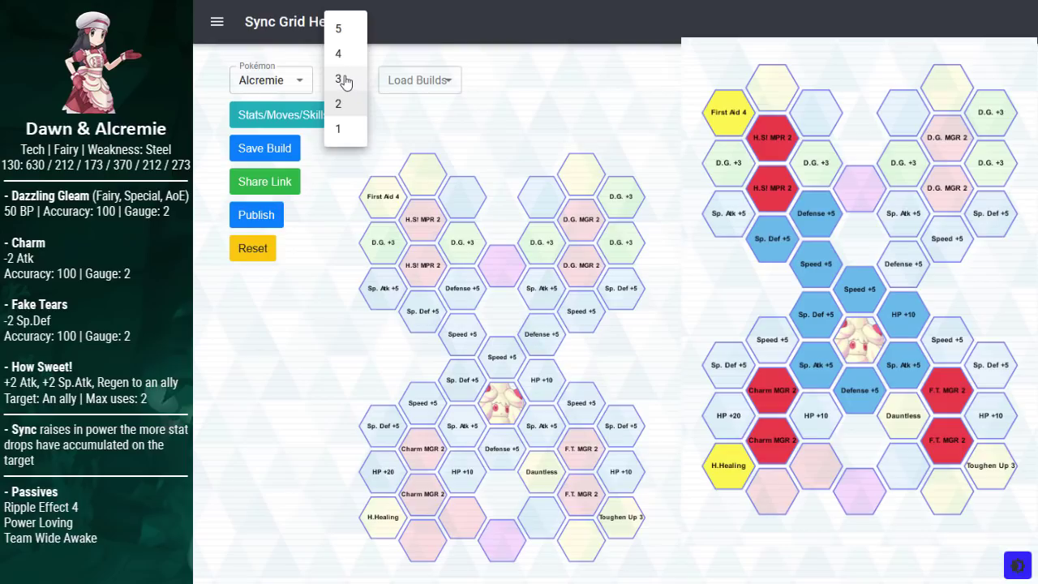
left_click(347, 81)
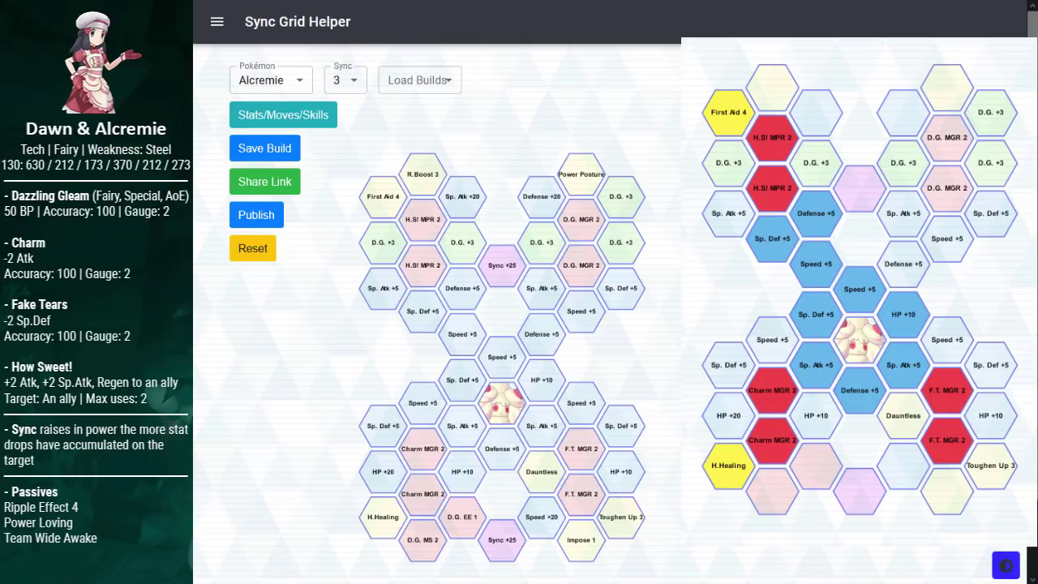
mouse_move(463, 525)
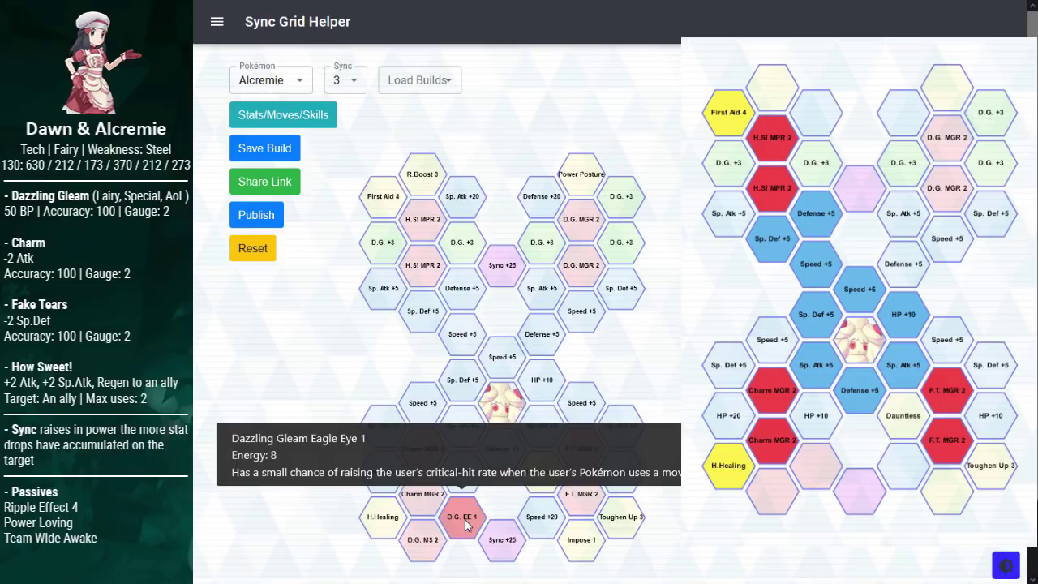
mouse_move(415, 544)
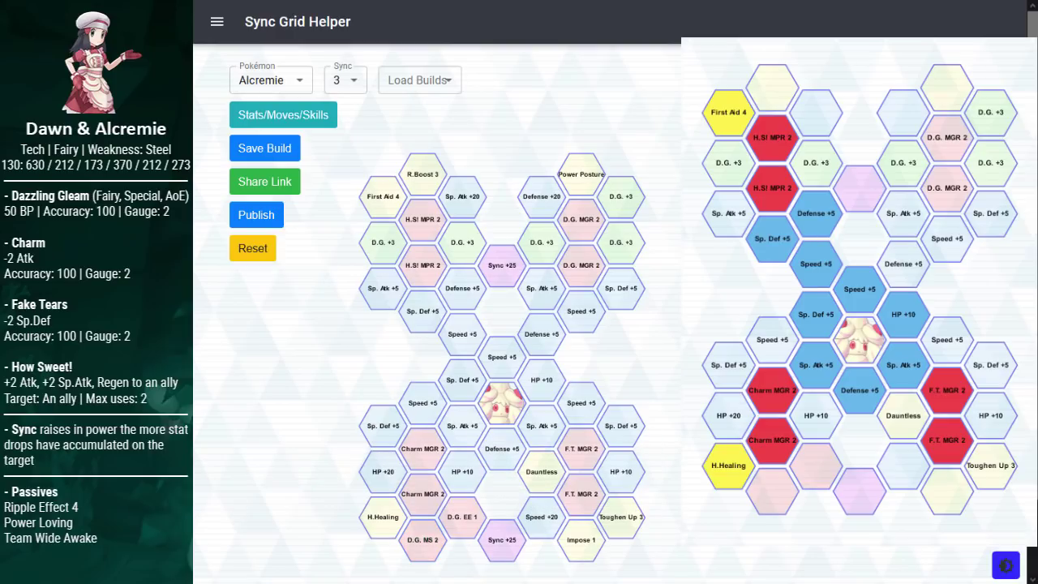
Step: Reread How Sweet!'s description in the overview, close it, and examine the Impose 1 tile on the grid
left_click(334, 122)
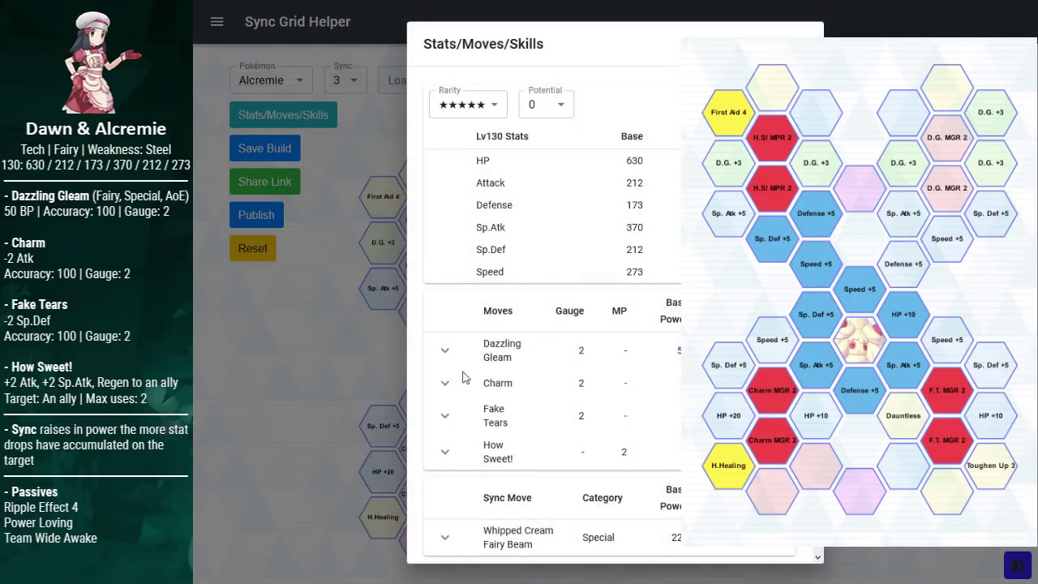
left_click(449, 448)
scroll(522, 406, "down", 2)
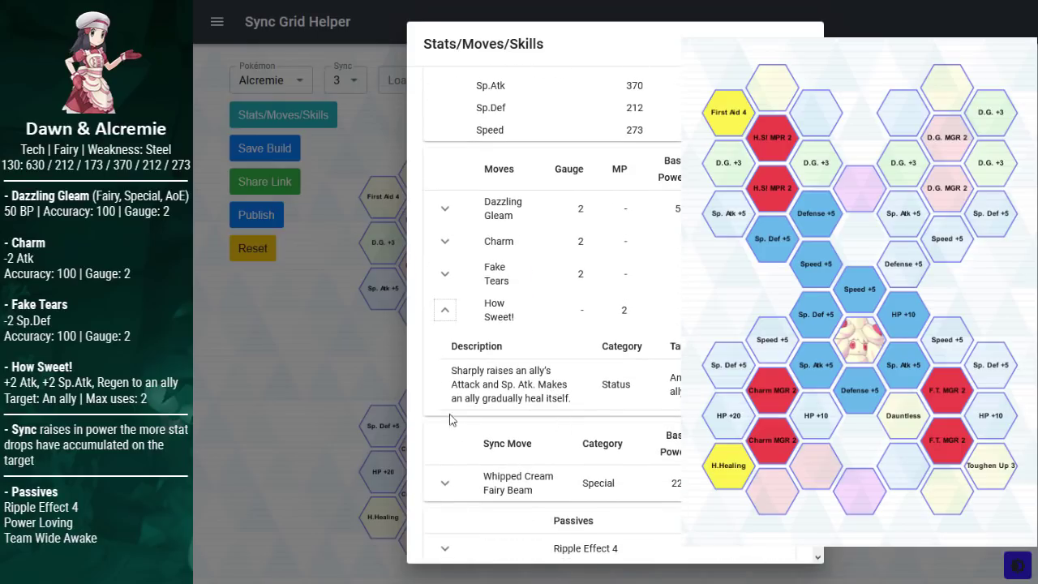
left_click(326, 380)
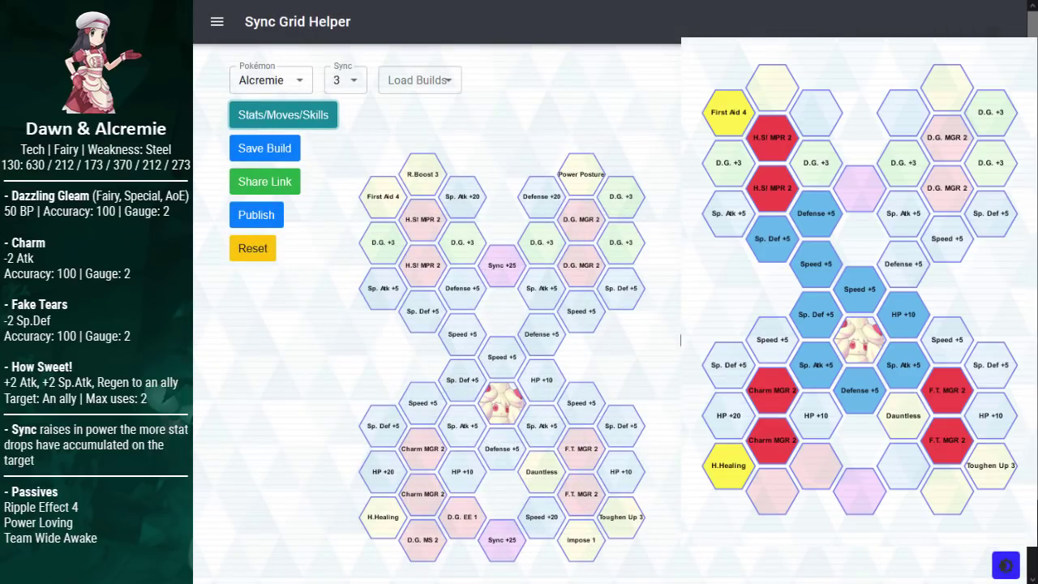
mouse_move(585, 541)
scroll(617, 544, "down", 1)
scroll(616, 543, "up", 1)
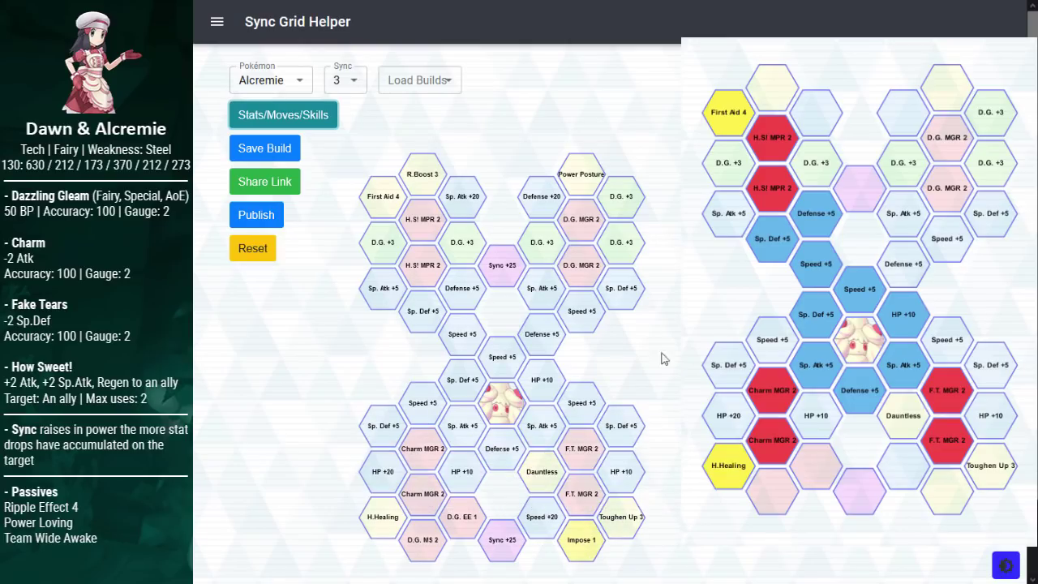
Step: Read the R.Boost 3 and Power Posture descriptions, and mark Power Posture with the neighbouring D.G. MGR 2 and D.G. +3 tiles
mouse_move(428, 180)
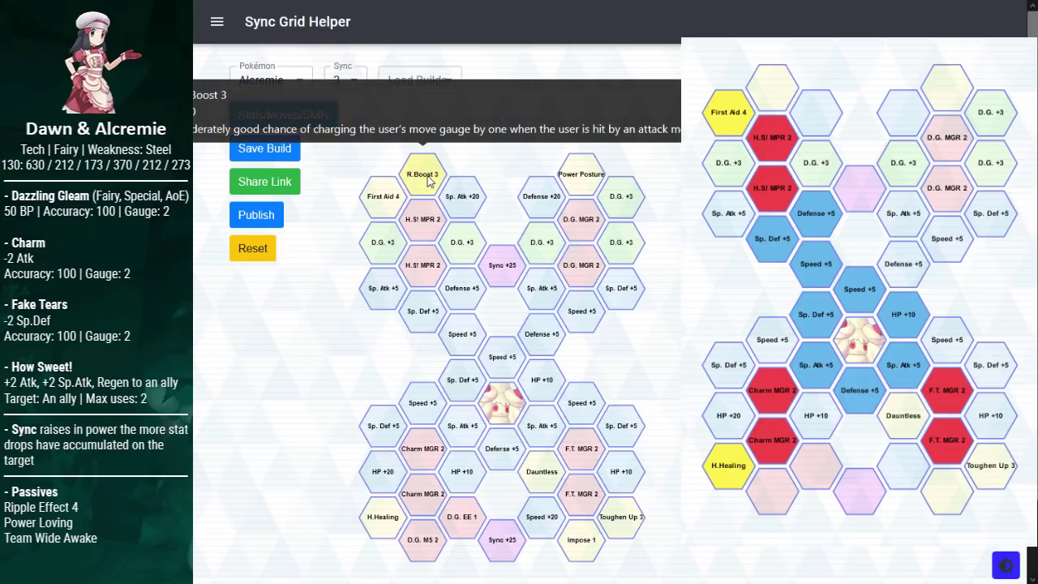
mouse_move(589, 190)
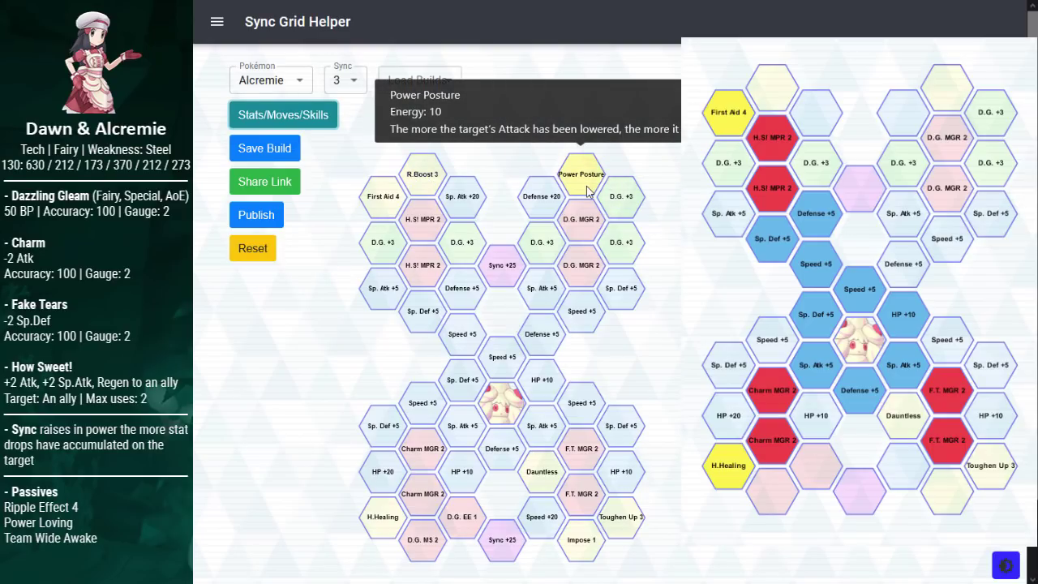
left_click(589, 190)
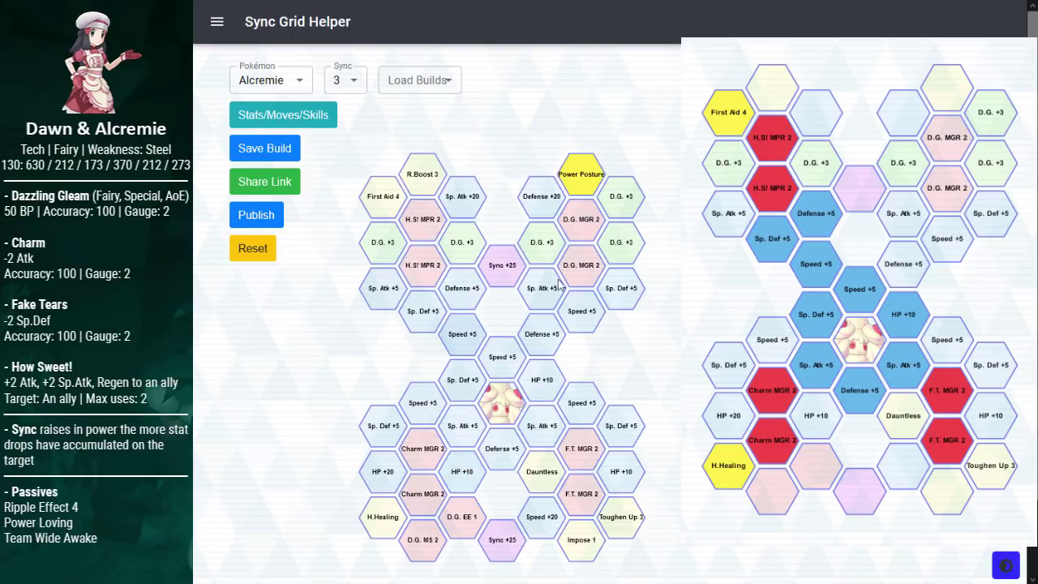
mouse_move(567, 243)
left_click(581, 219)
left_click(581, 264)
left_click(621, 241)
left_click(621, 196)
left_click(542, 242)
Step: Unmark Power Posture and its neighbouring D.G. +3 and D.G. MGR 2 tiles on Alcremie's grid
left_click(581, 167)
left_click(531, 246)
left_click(635, 248)
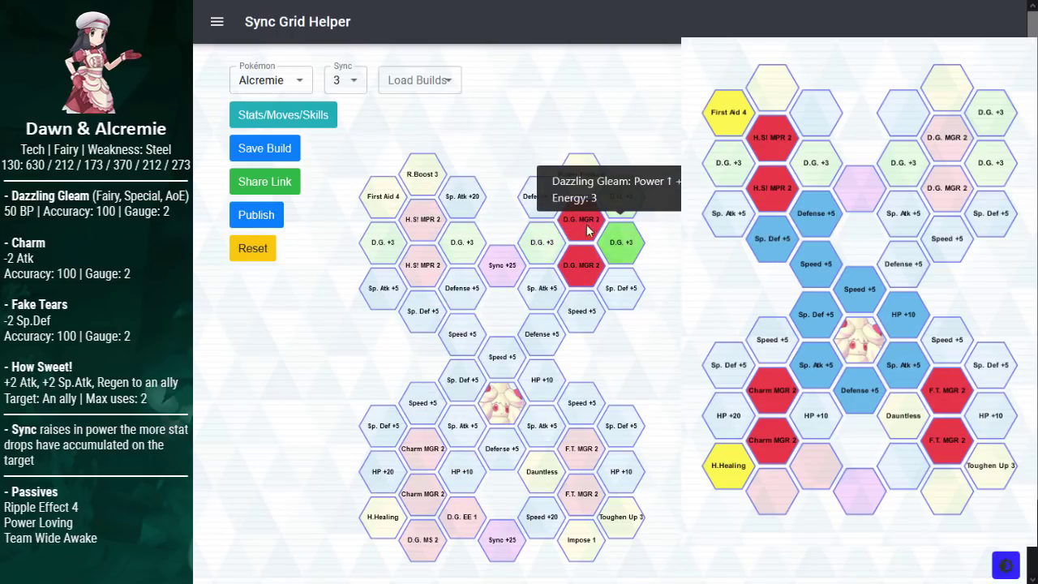
left_click(581, 271)
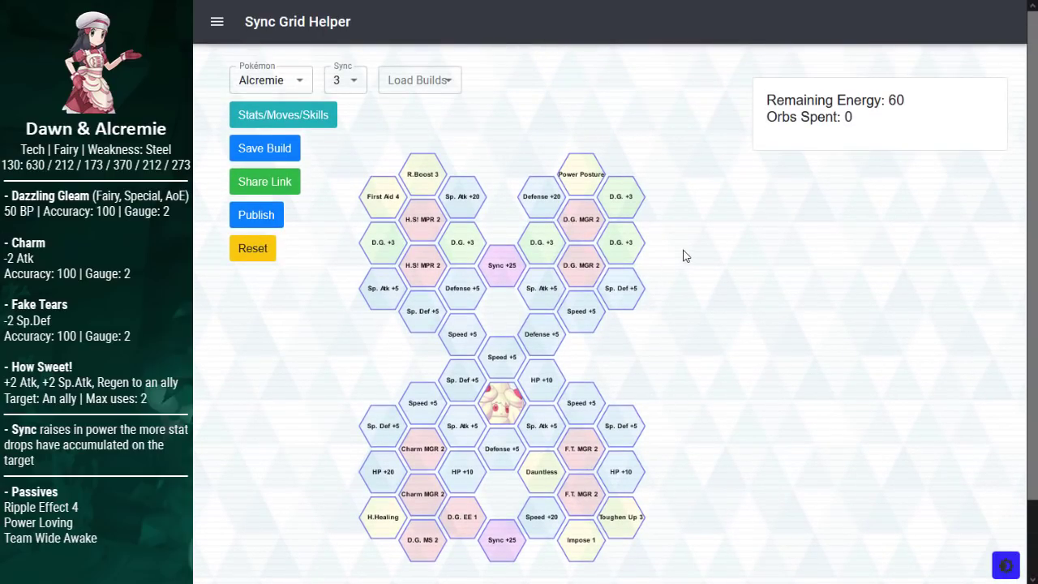
Step: Review Alcremie's moves in the overview, highlight Fake Tears, and close the overview
left_click(328, 120)
scroll(466, 203, "down", 2)
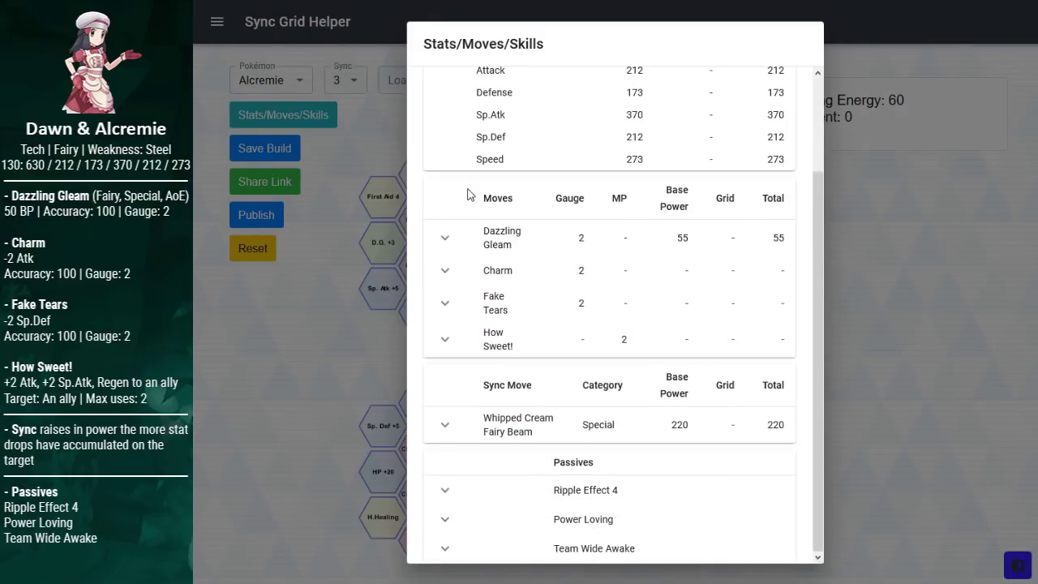
left_click_drag(519, 319, 472, 312)
left_click(538, 302)
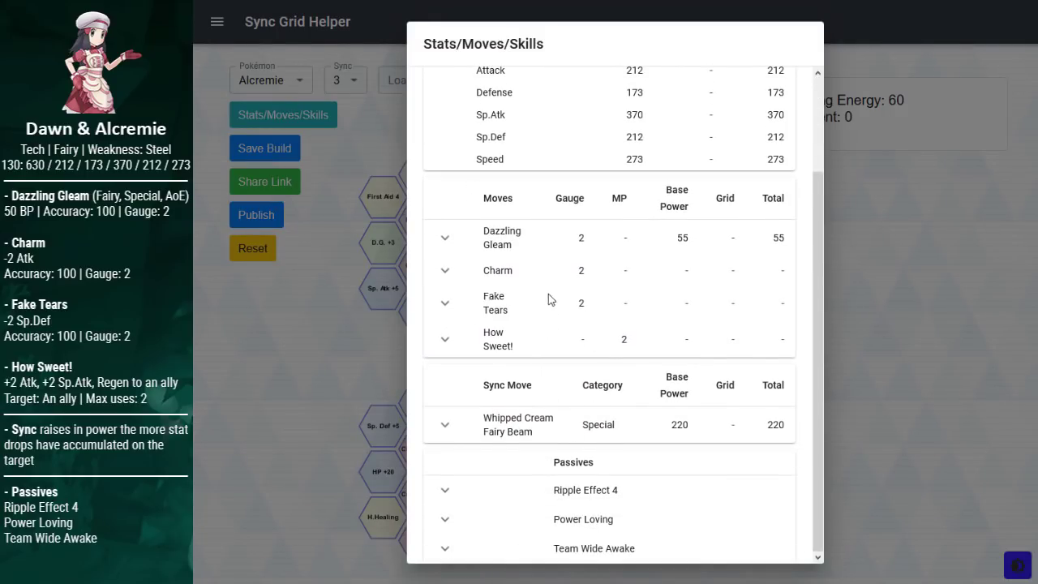
left_click(302, 327)
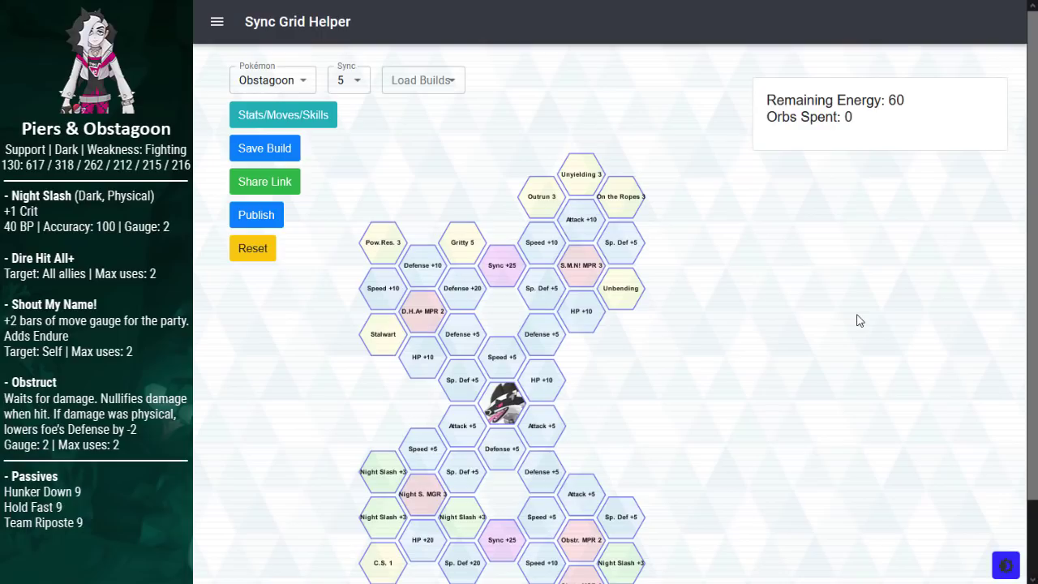
Step: Open Obstagoon's overview and examine its level 130 stats, moves, sync move and passives
left_click(298, 119)
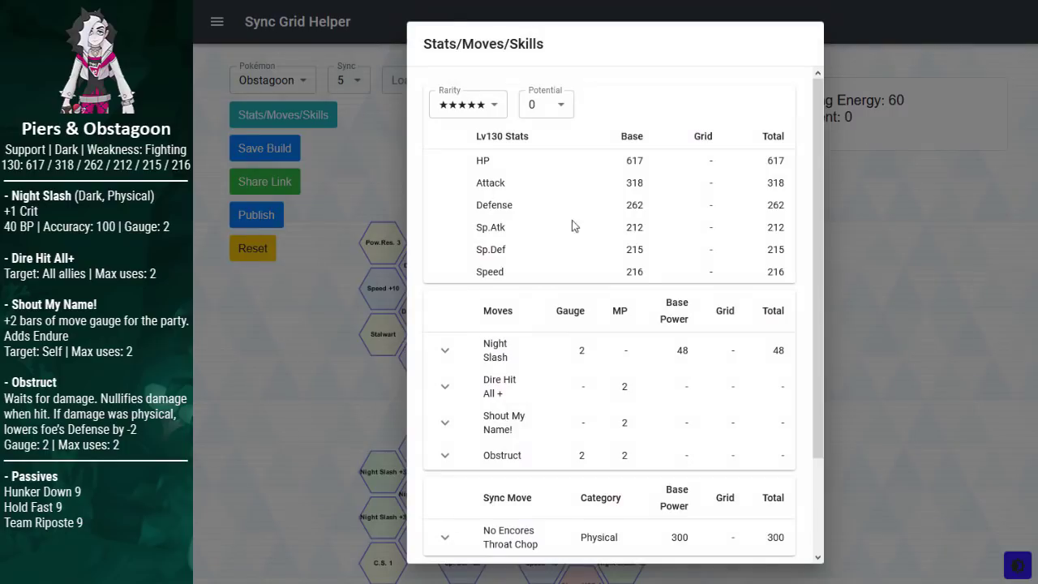
scroll(693, 299, "down", 1)
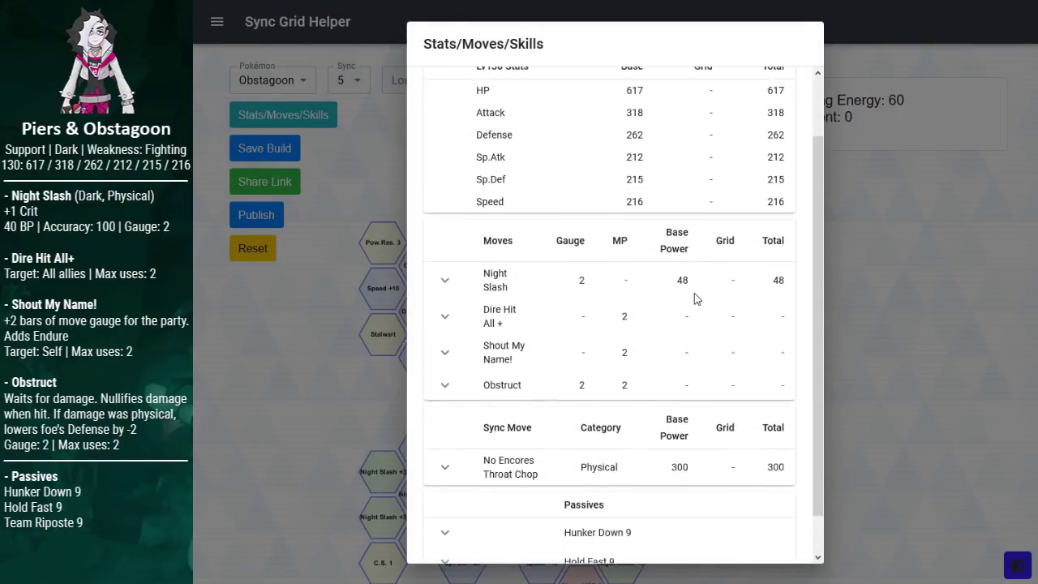
scroll(695, 300, "up", 1)
scroll(695, 300, "down", 1)
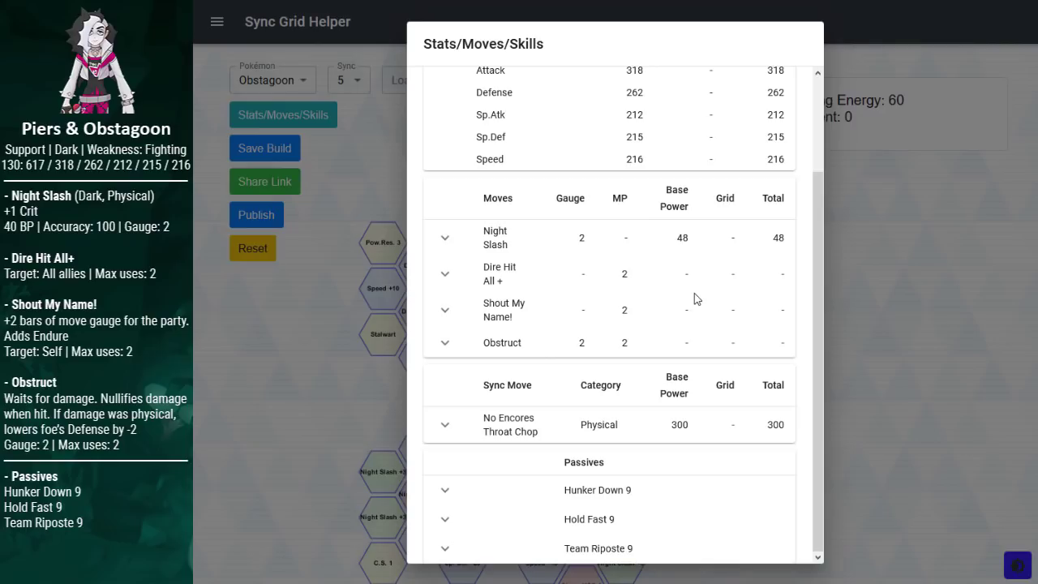
scroll(694, 295, "up", 1)
scroll(694, 295, "down", 1)
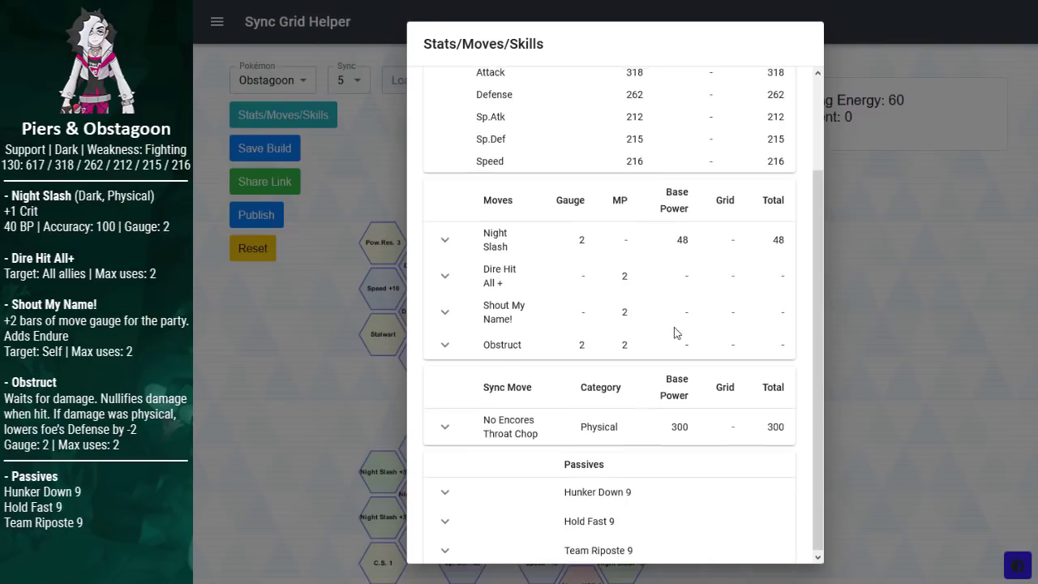
scroll(674, 328, "up", 1)
scroll(674, 328, "down", 1)
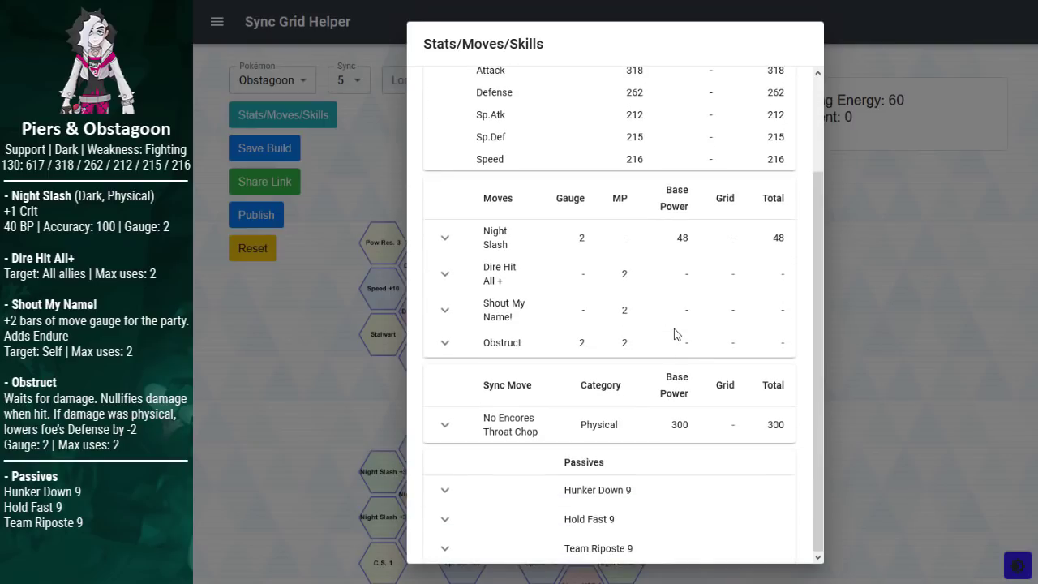
Step: Read the full description of Obstagoon's Obstruct move and close the overview
left_click_drag(521, 343, 465, 347)
left_click(551, 335)
left_click(452, 340)
scroll(568, 284, "down", 4)
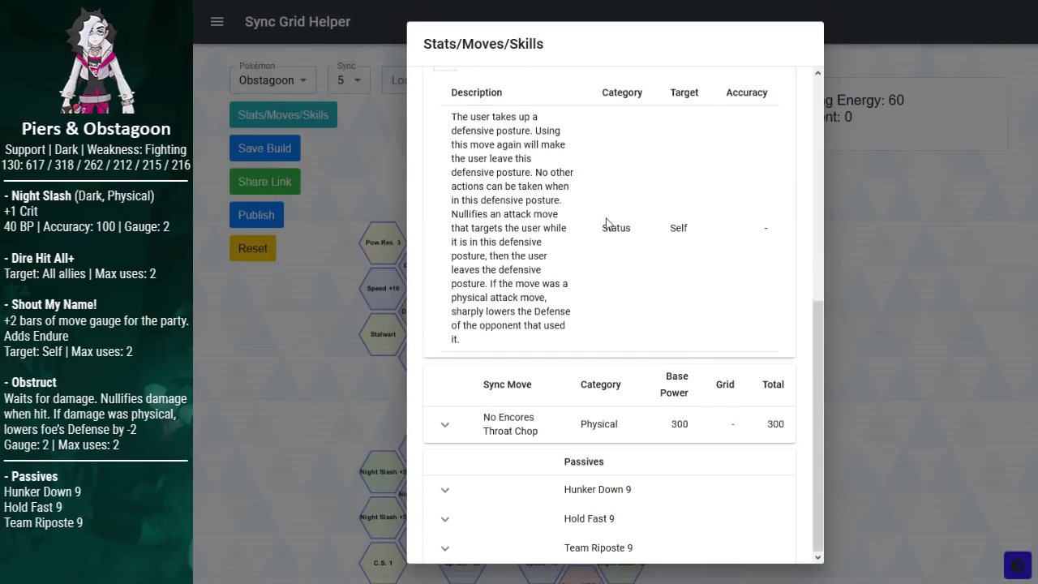
scroll(621, 222, "up", 2)
left_click(878, 232)
Step: Look over Obstagoon's full sync grid, reopen its overview and expand the Obstruct description
scroll(601, 454, "down", 1)
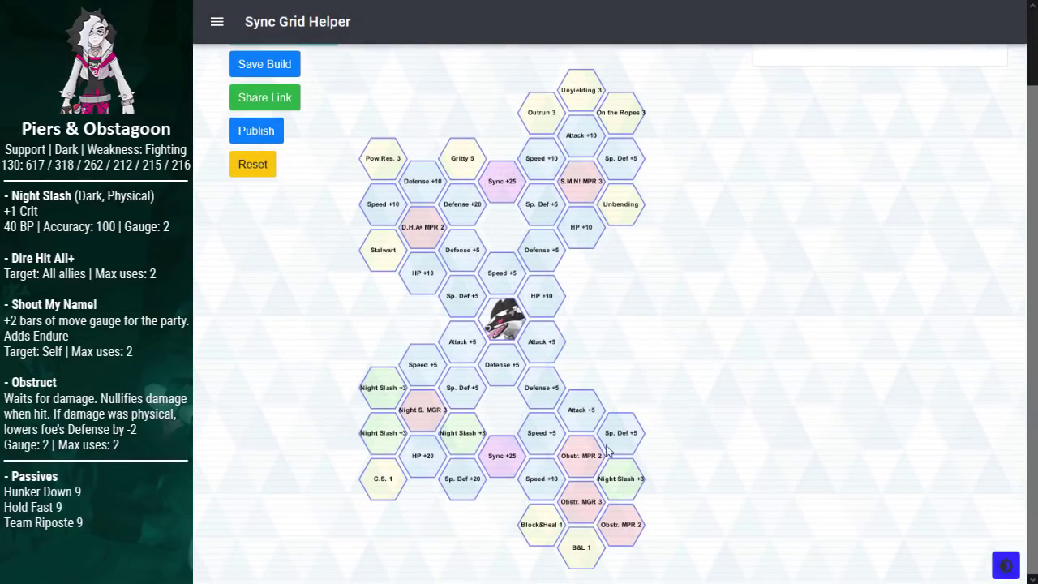
scroll(769, 417, "up", 1)
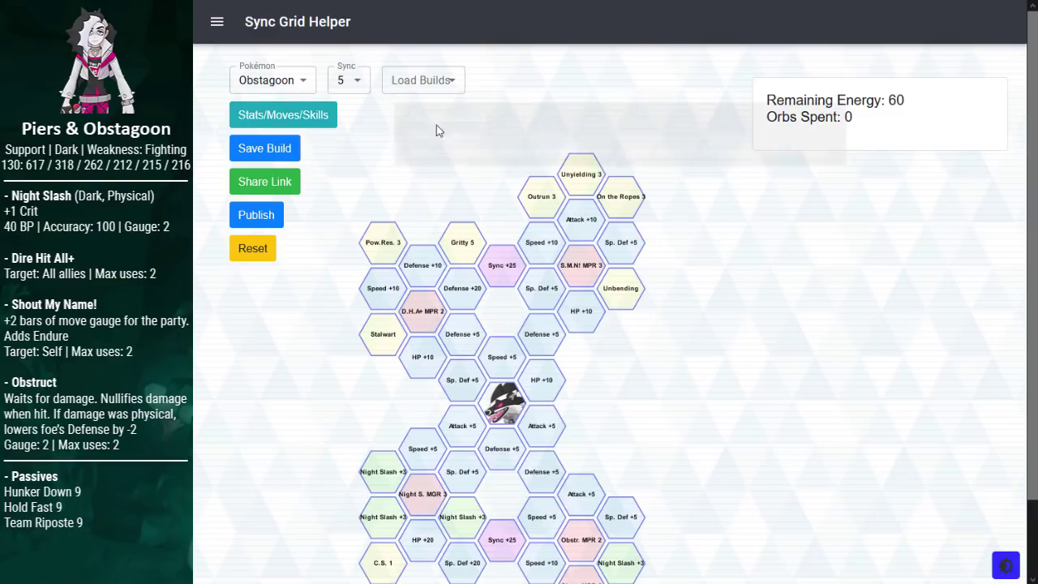
left_click(322, 120)
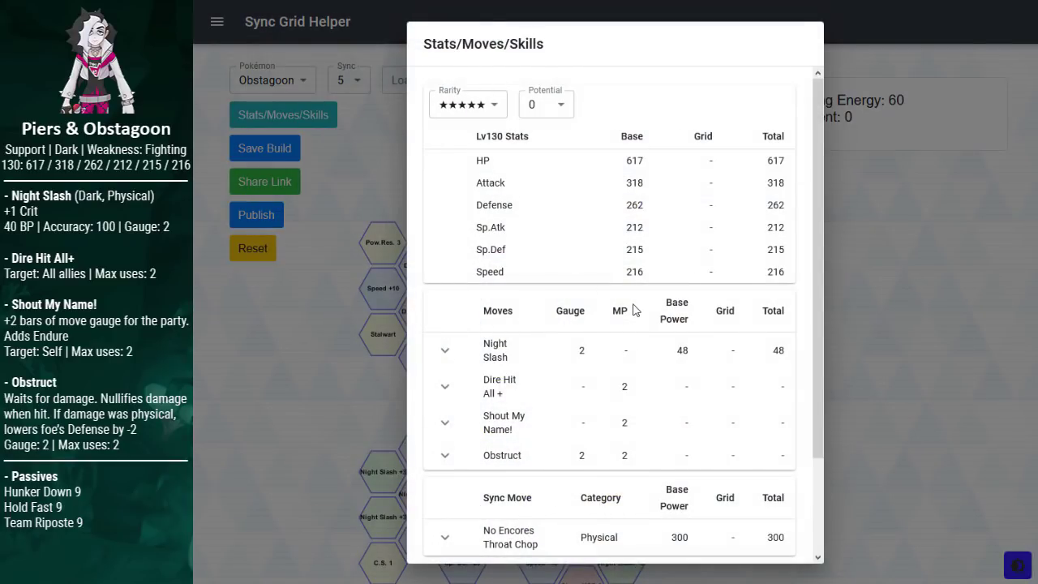
scroll(655, 319, "down", 3)
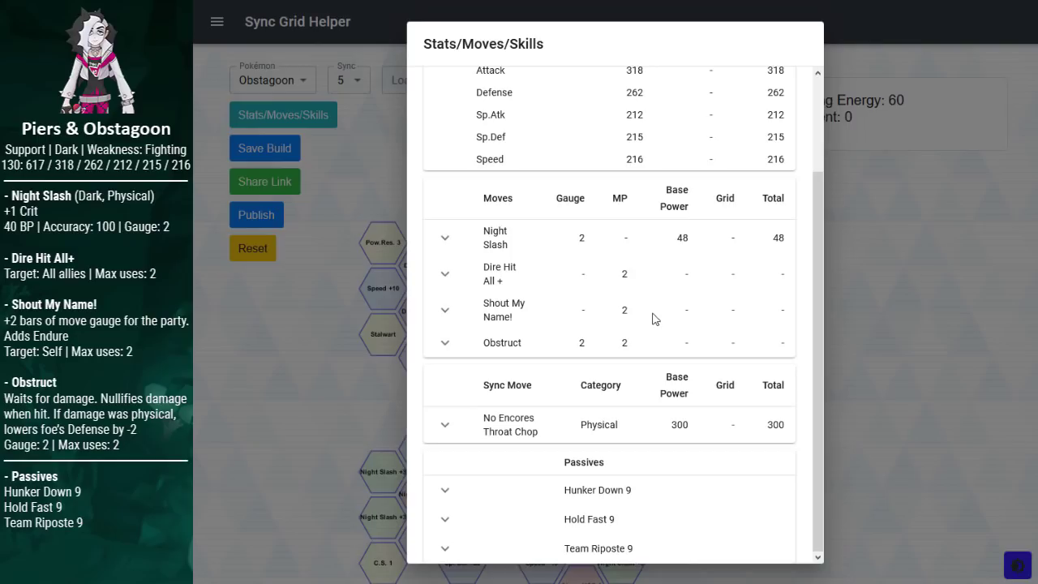
left_click(446, 344)
scroll(551, 306, "down", 3)
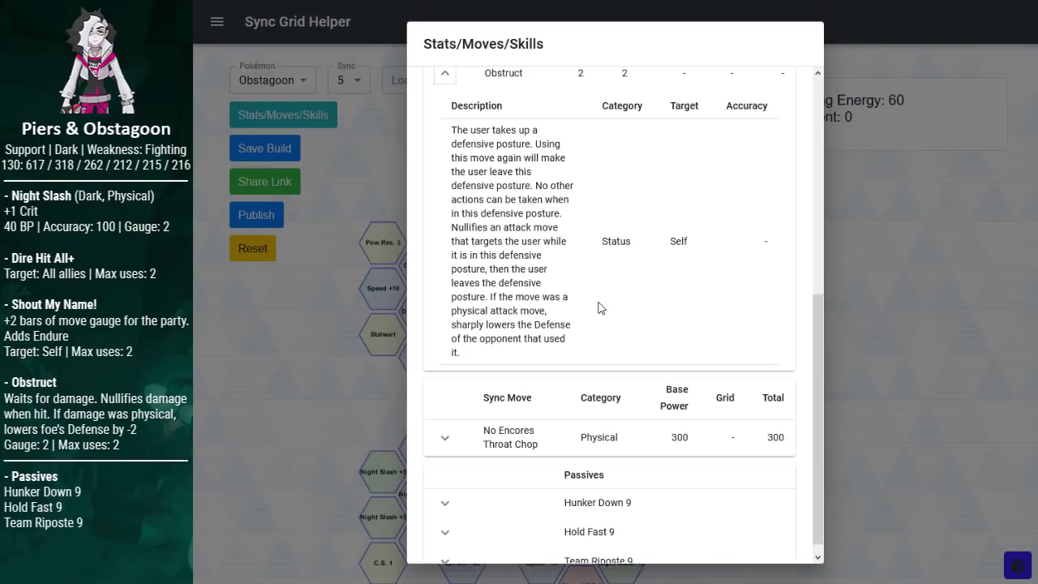
Step: Reread Obstruct's description alongside Obstagoon's stats and other moves, and collapse the description
scroll(599, 307, "up", 5)
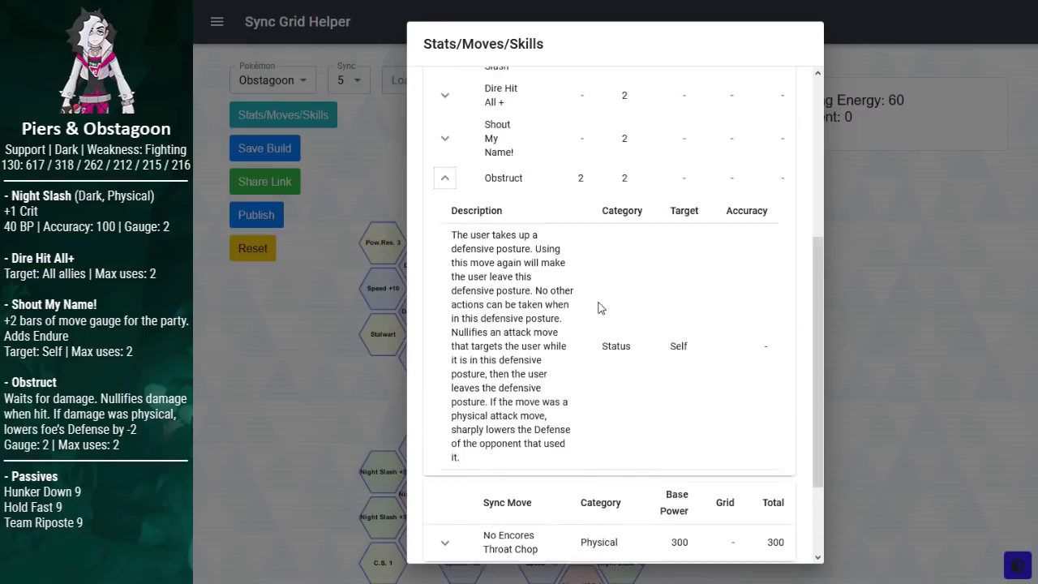
scroll(599, 307, "down", 5)
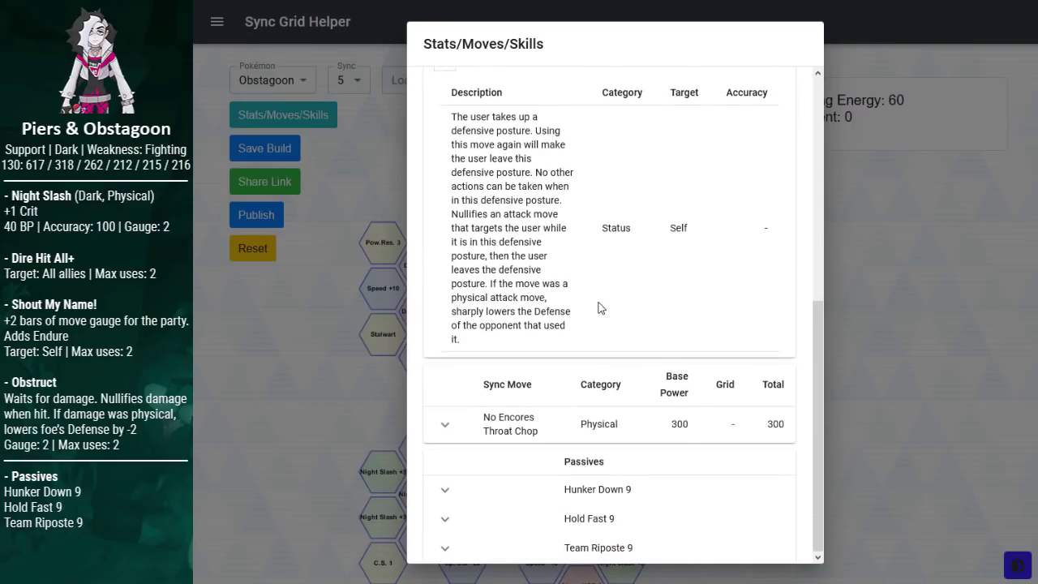
scroll(611, 357, "up", 5)
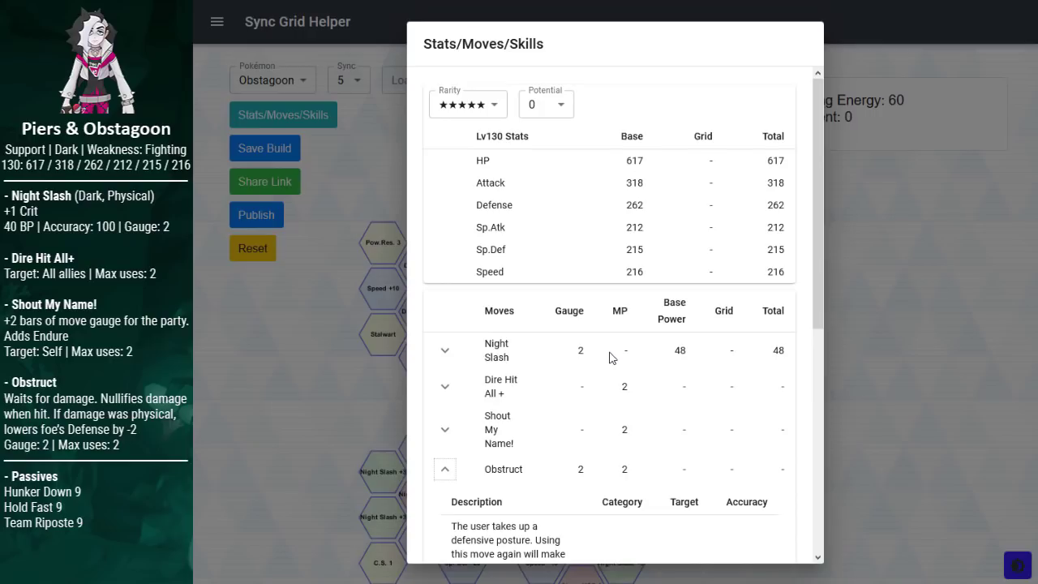
scroll(611, 357, "down", 4)
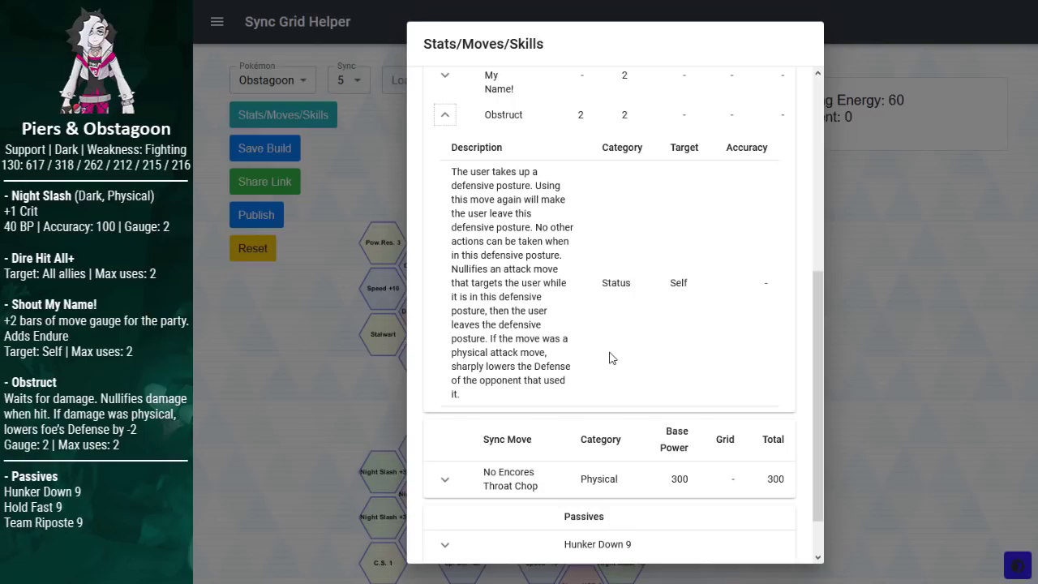
scroll(612, 358, "up", 5)
scroll(611, 358, "down", 6)
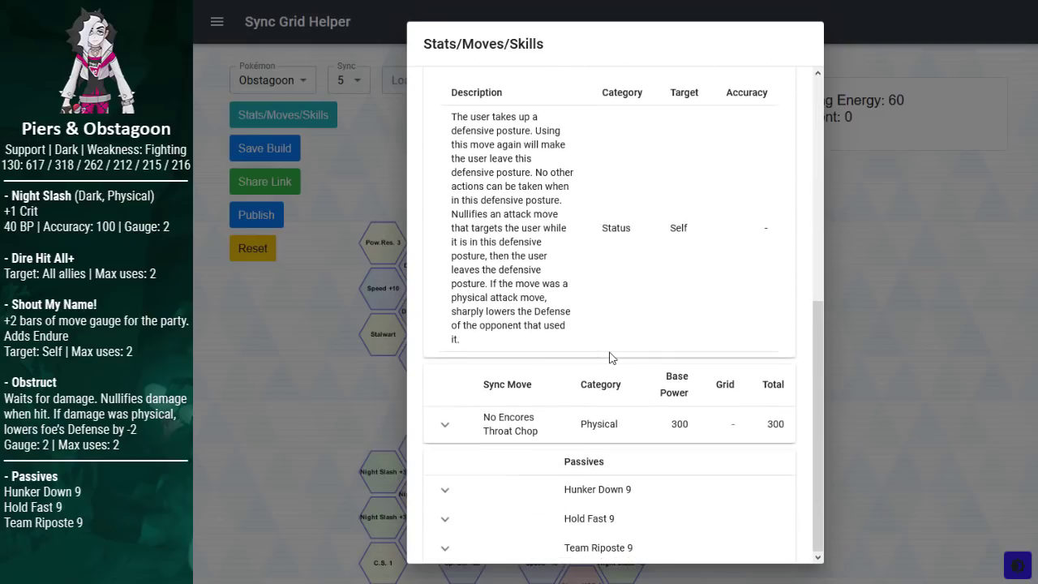
scroll(612, 358, "up", 1)
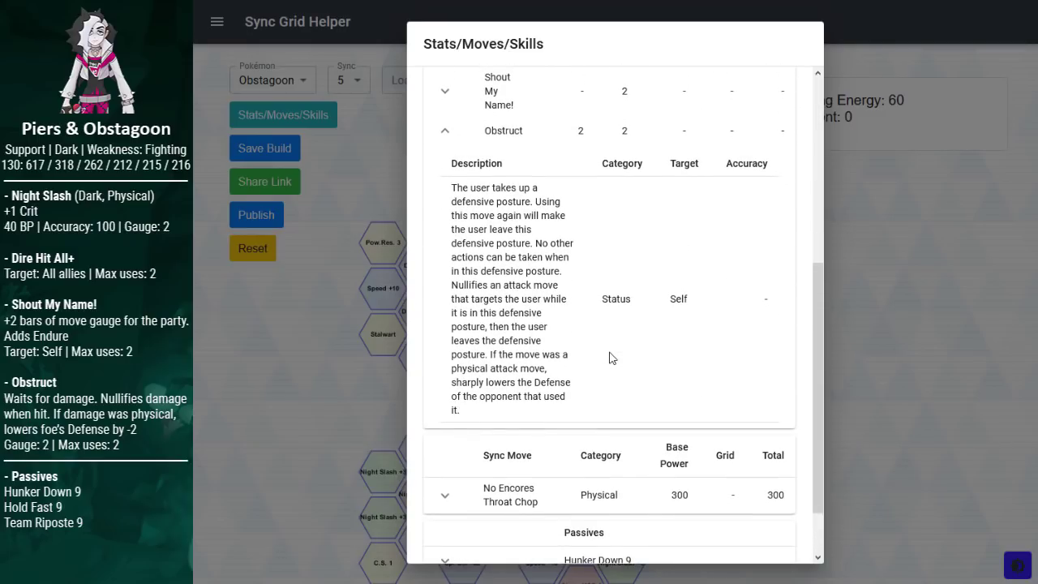
scroll(611, 358, "up", 2)
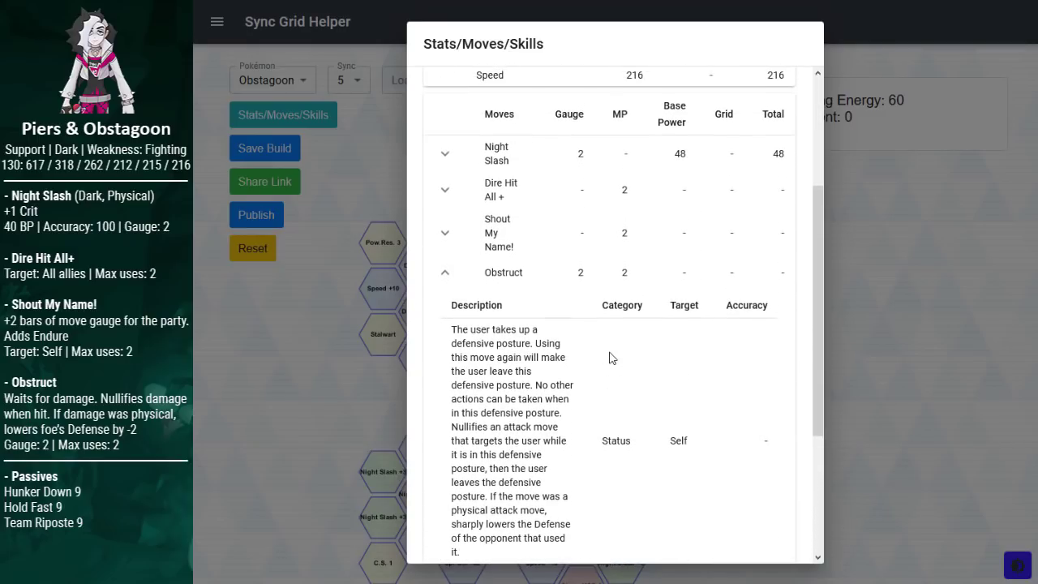
left_click(446, 273)
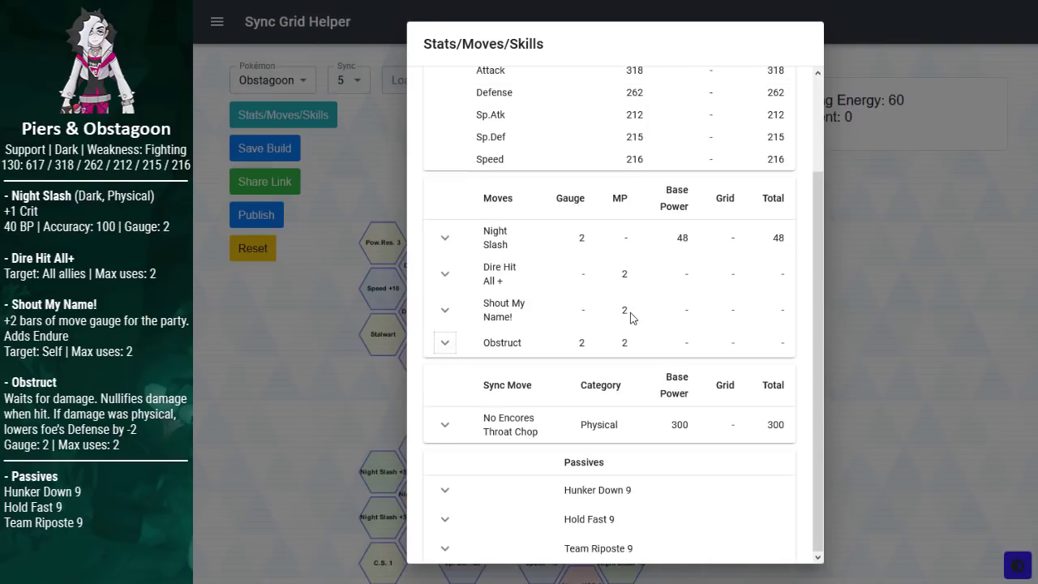
Step: Compare Obstagoon's move list with its stats, highlighting the stat rows from HP to Speed
scroll(631, 317, "up", 2)
scroll(631, 318, "down", 2)
scroll(630, 318, "up", 2)
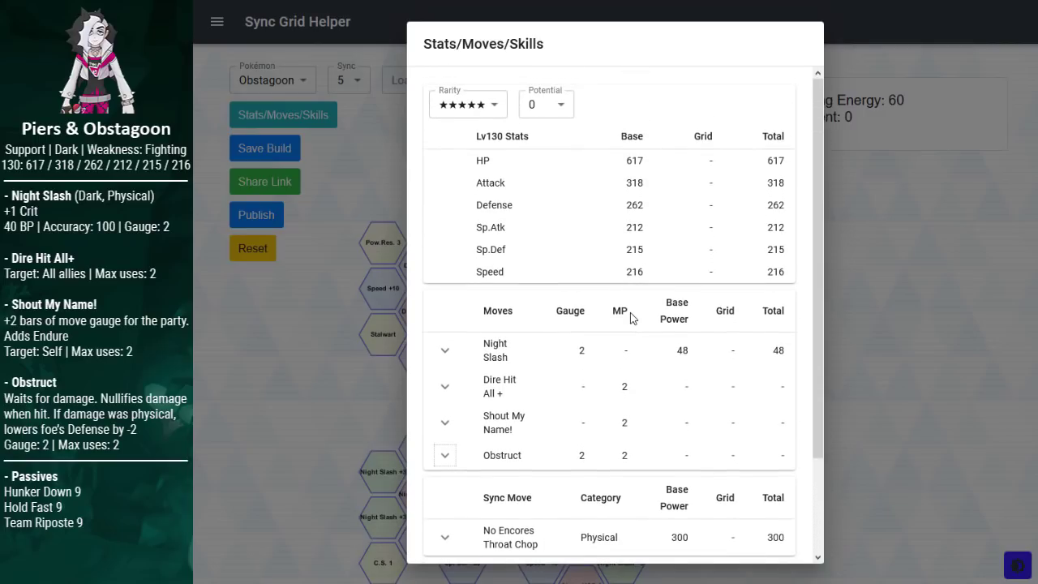
scroll(630, 318, "down", 2)
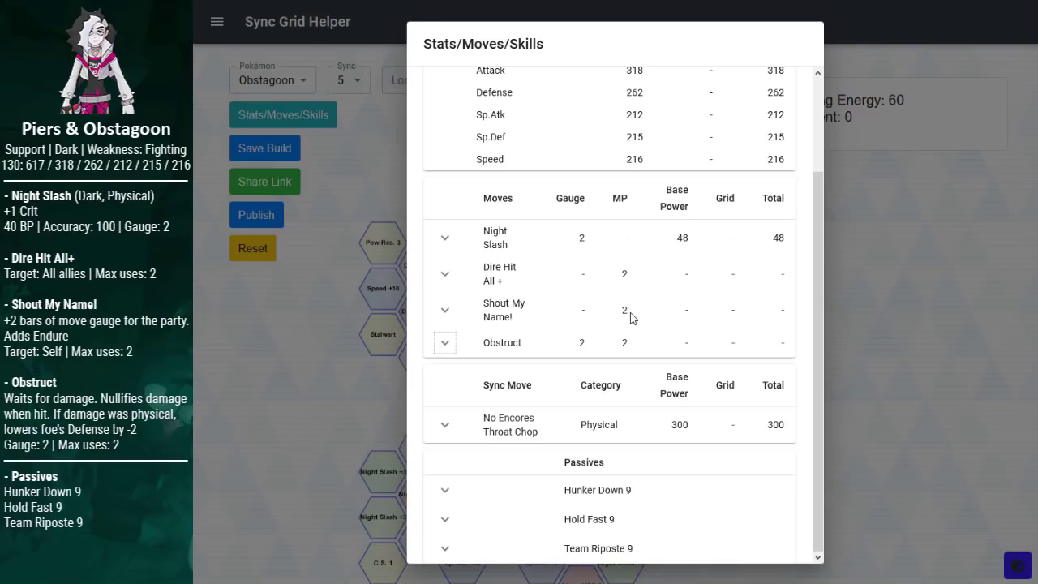
scroll(649, 336, "up", 2)
left_click_drag(733, 172, 796, 286)
left_click(712, 272)
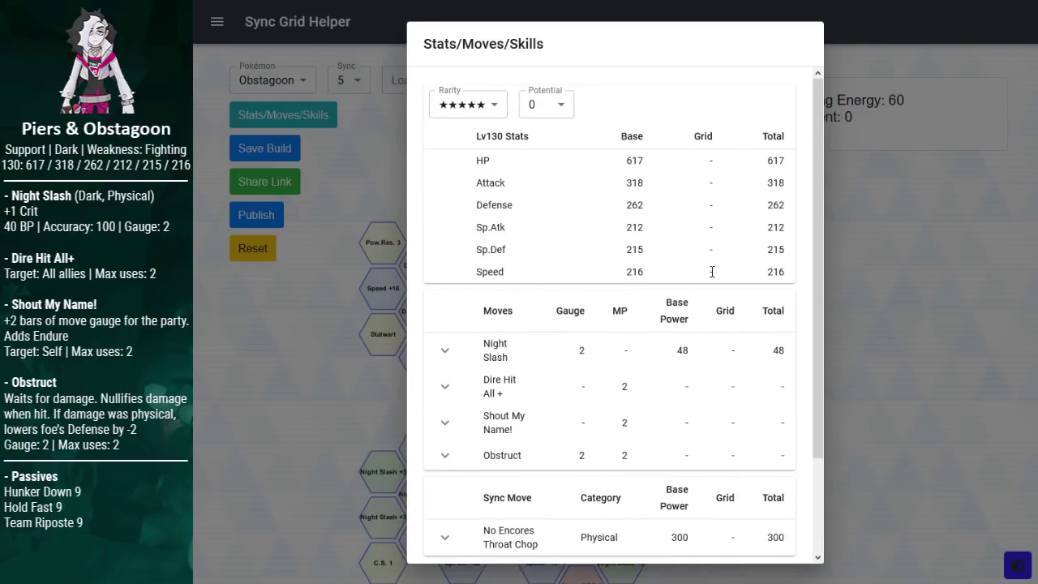
scroll(713, 272, "down", 2)
scroll(717, 266, "up", 2)
left_click_drag(763, 160, 797, 271)
left_click(710, 238)
Step: Highlight the Obstruct row in the move list and recheck the whole stat table with its totals
scroll(655, 290, "down", 2)
left_click_drag(586, 354, 459, 357)
left_click(651, 366)
scroll(652, 365, "up", 3)
left_click_drag(764, 143, 792, 268)
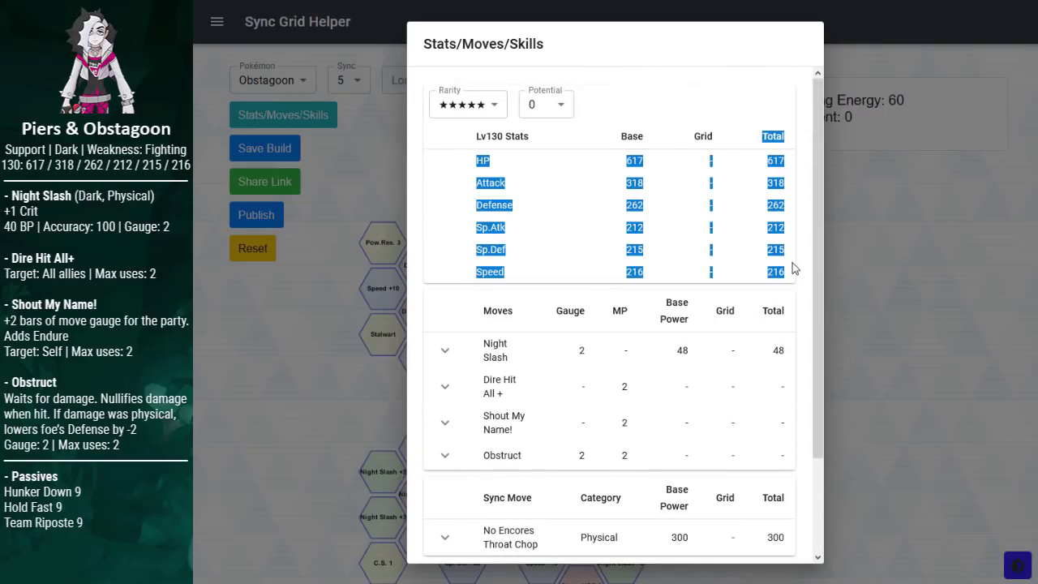
left_click(718, 262)
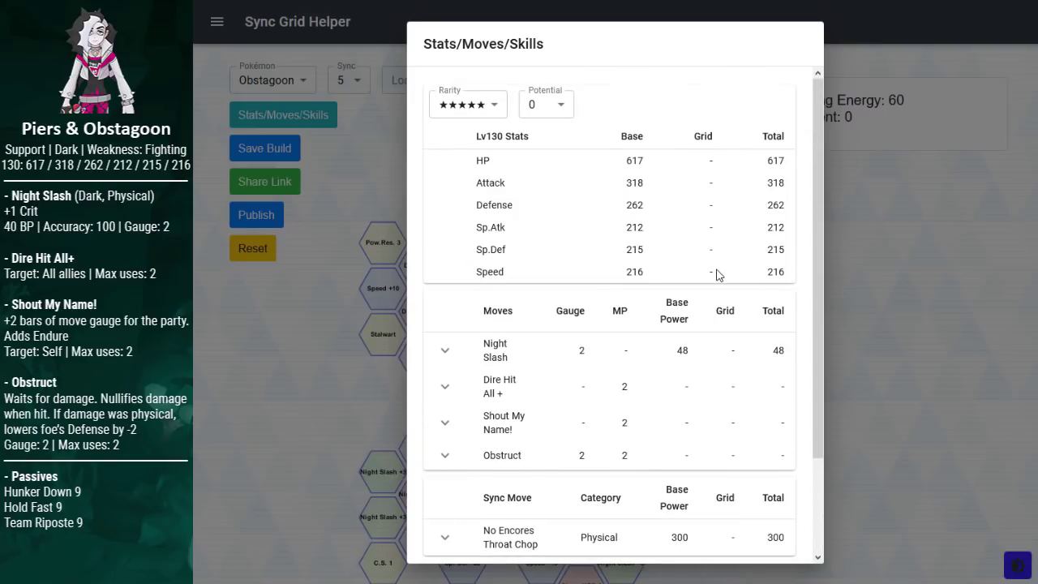
Step: Check Obstagoon's sync move and passives, highlight its total Attack stat, and return to the move list
scroll(717, 276, "down", 2)
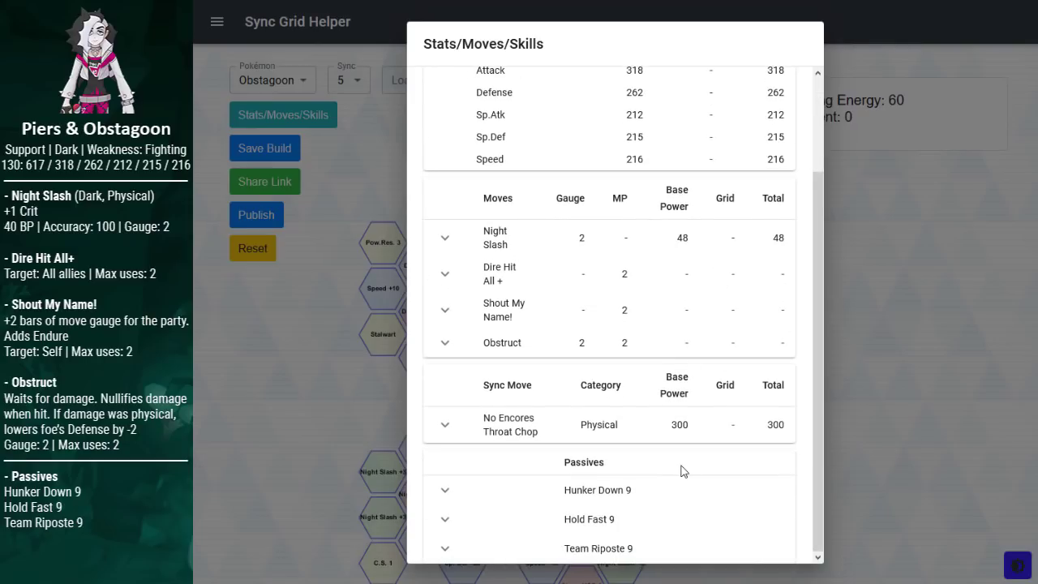
scroll(683, 470, "up", 2)
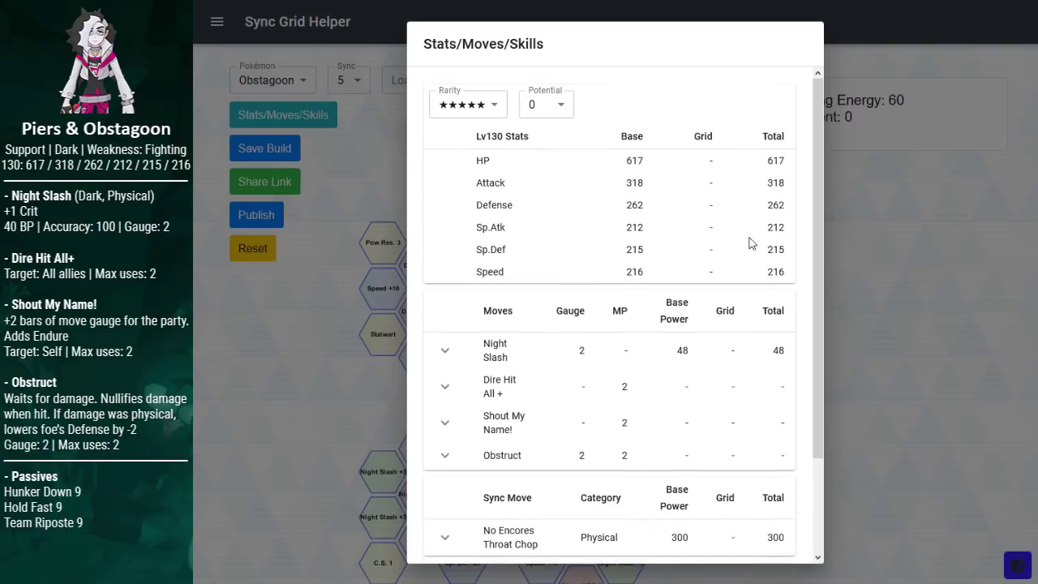
left_click_drag(761, 185, 800, 190)
left_click(720, 248)
scroll(658, 262, "down", 2)
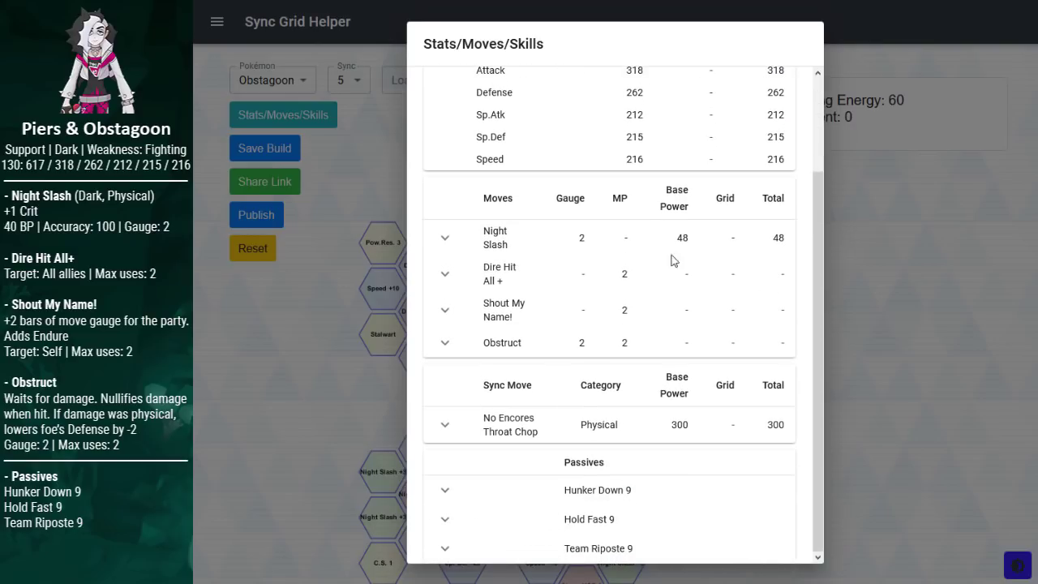
Step: Read Night Slash's description, close the details, and look over the Power Reserves 3 and sync power tiles on Obstagoon's grid
left_click(446, 237)
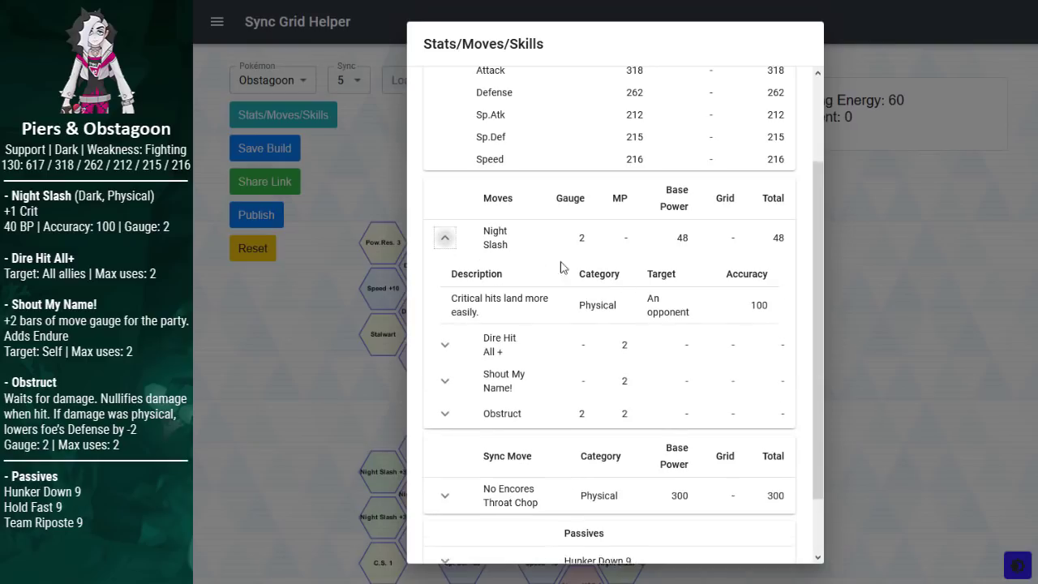
left_click(854, 320)
mouse_move(403, 253)
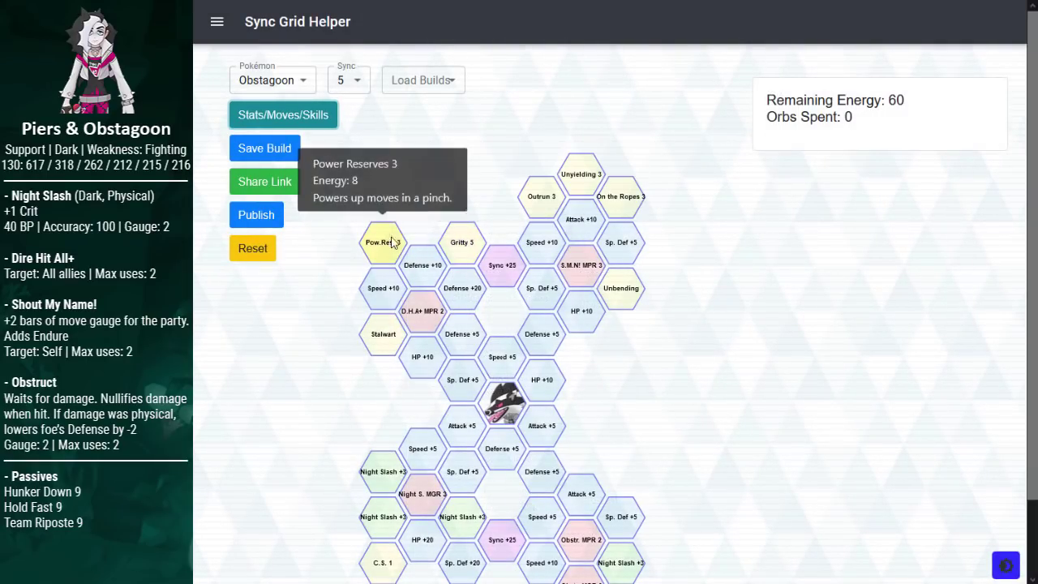
scroll(493, 205, "down", 1)
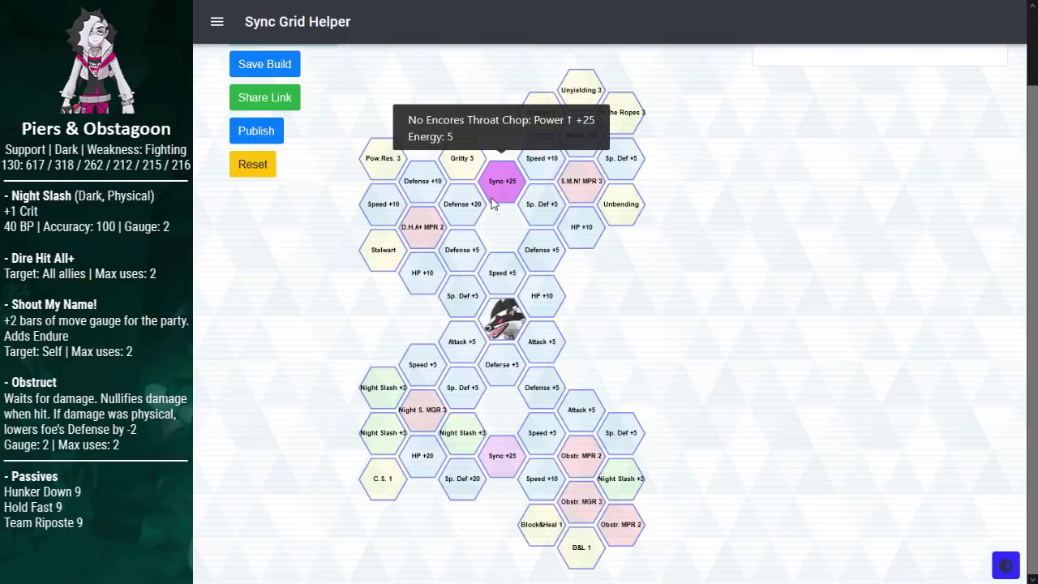
scroll(660, 335, "up", 1)
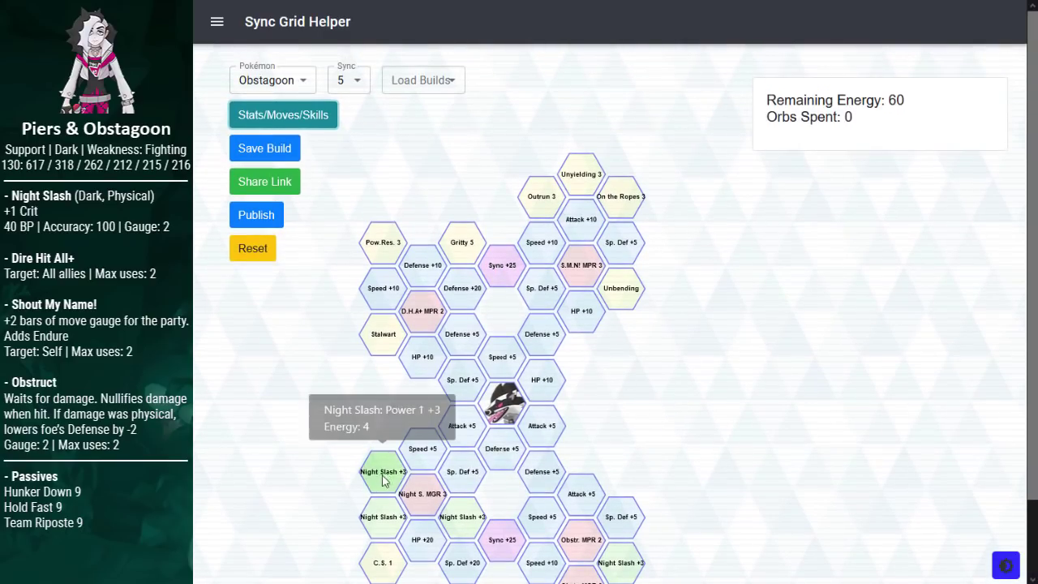
Step: Reopen Obstagoon's stats and moves and compare the stat table with the move list
left_click(322, 122)
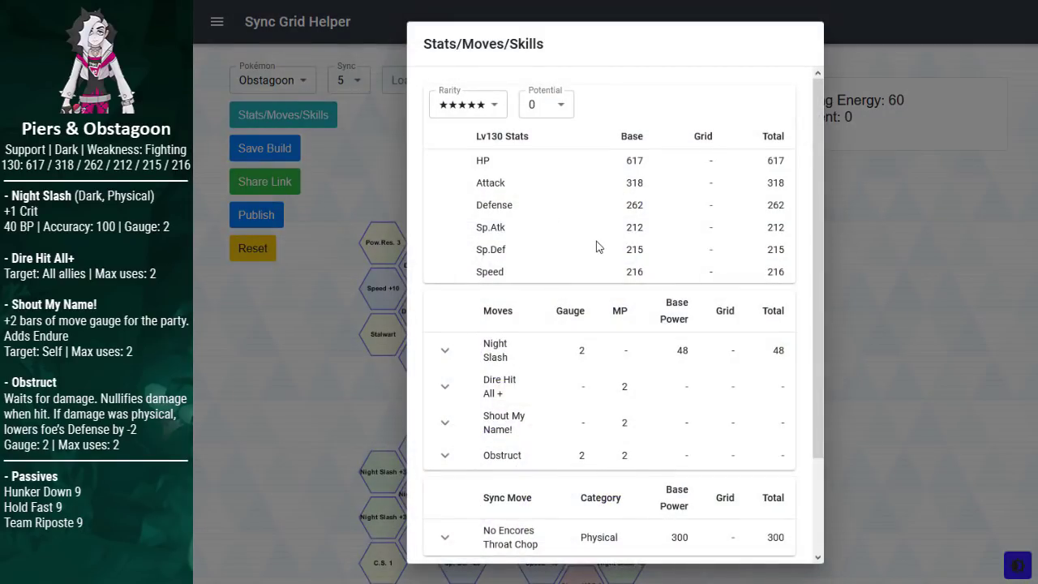
scroll(597, 244, "down", 1)
scroll(598, 245, "down", 1)
scroll(610, 339, "up", 2)
scroll(610, 340, "down", 2)
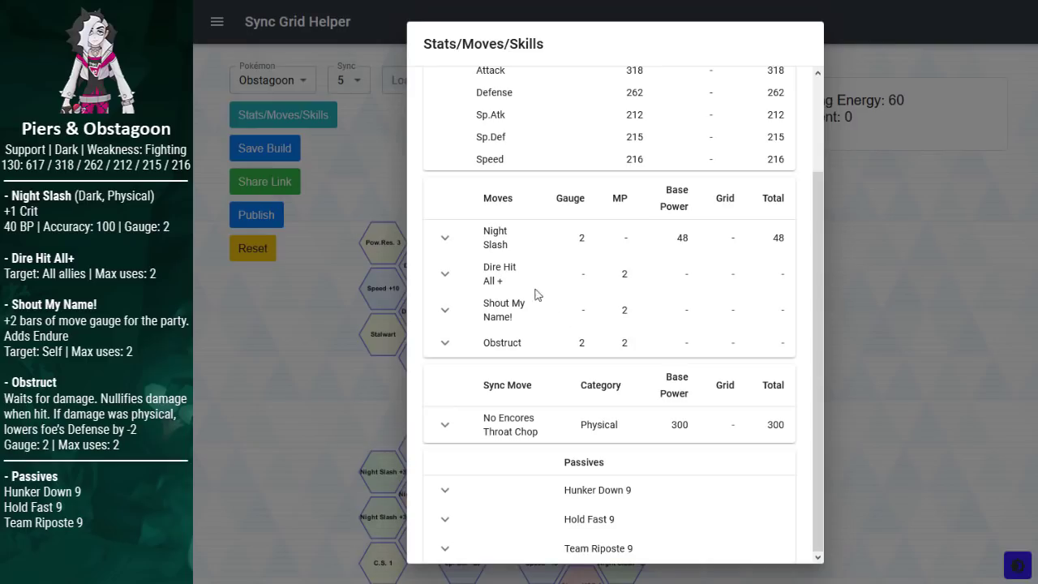
Step: Read the description of Dire Hit All + alongside the stats and collapse it
left_click(445, 274)
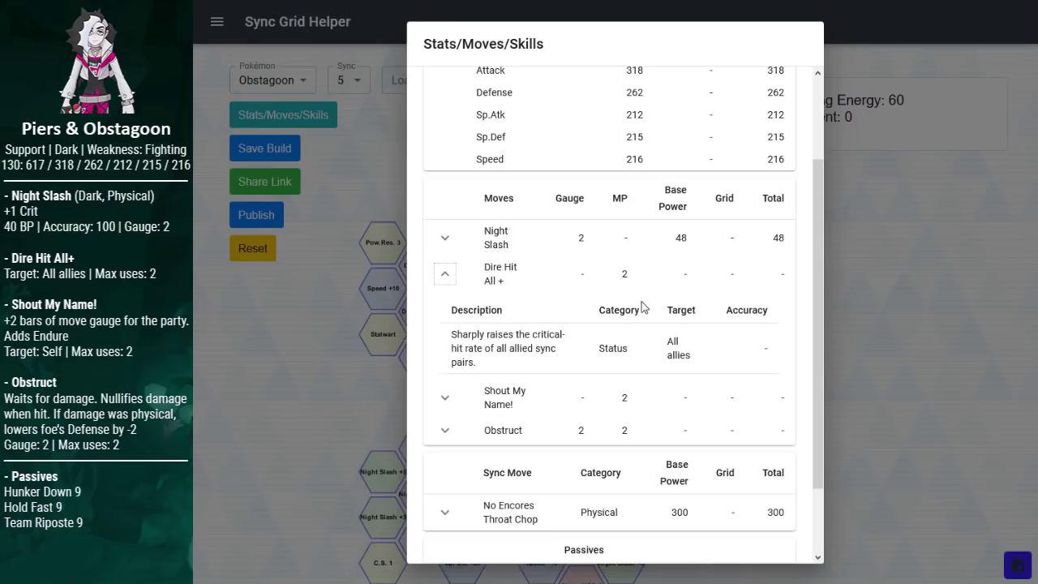
scroll(645, 310, "down", 1)
scroll(649, 320, "up", 3)
scroll(652, 325, "down", 3)
left_click_drag(519, 218, 485, 179)
left_click(472, 202)
left_click(451, 193)
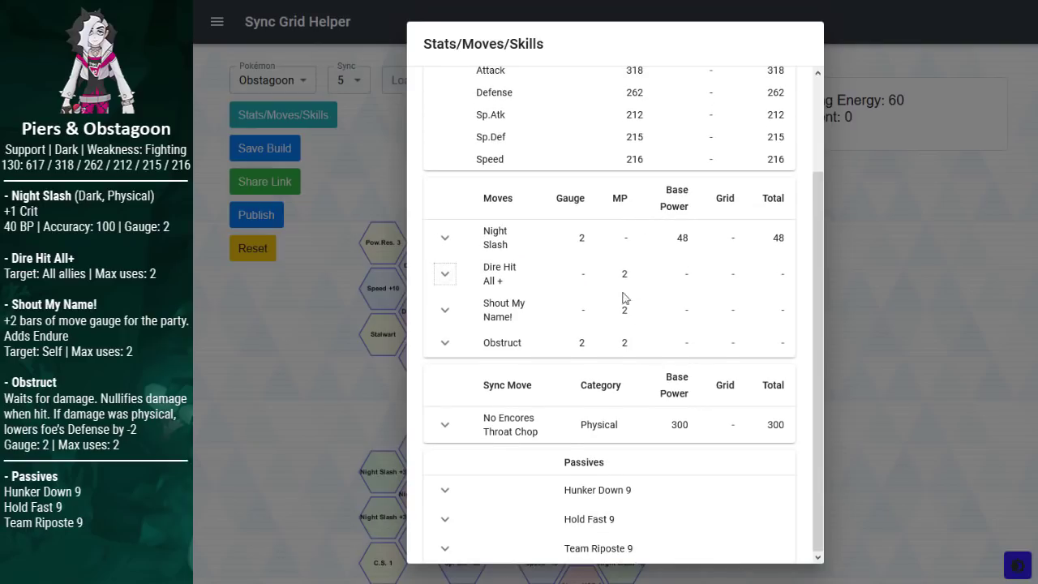
Step: Read Shout My Name!'s description, highlighting its gauge-charging and endure text, and close the details
left_click(445, 319)
scroll(587, 303, "down", 2)
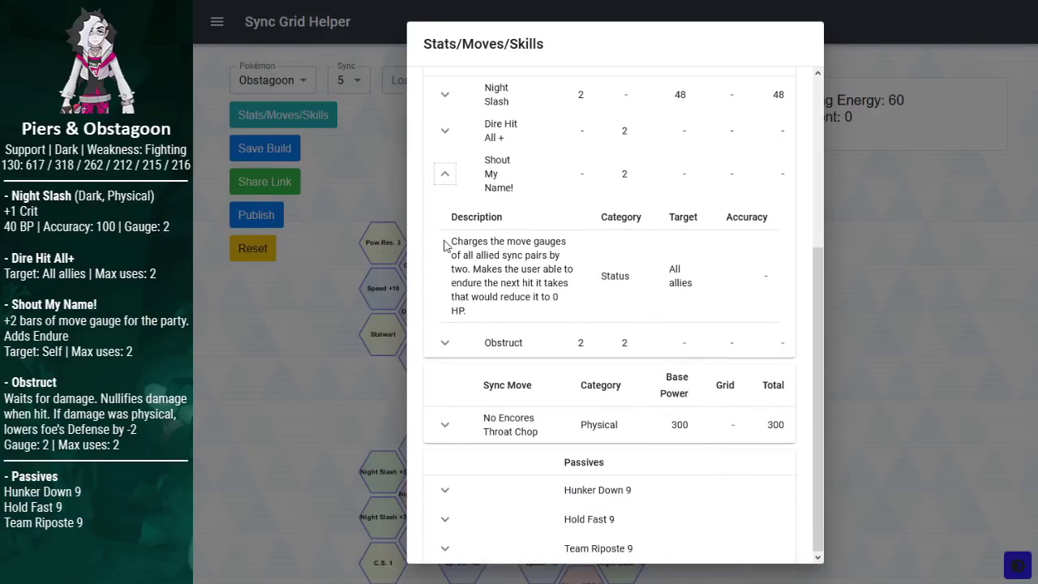
left_click_drag(452, 243, 527, 297)
left_click(511, 281)
left_click(537, 293)
left_click_drag(548, 310, 507, 282)
left_click(612, 276)
left_click(835, 243)
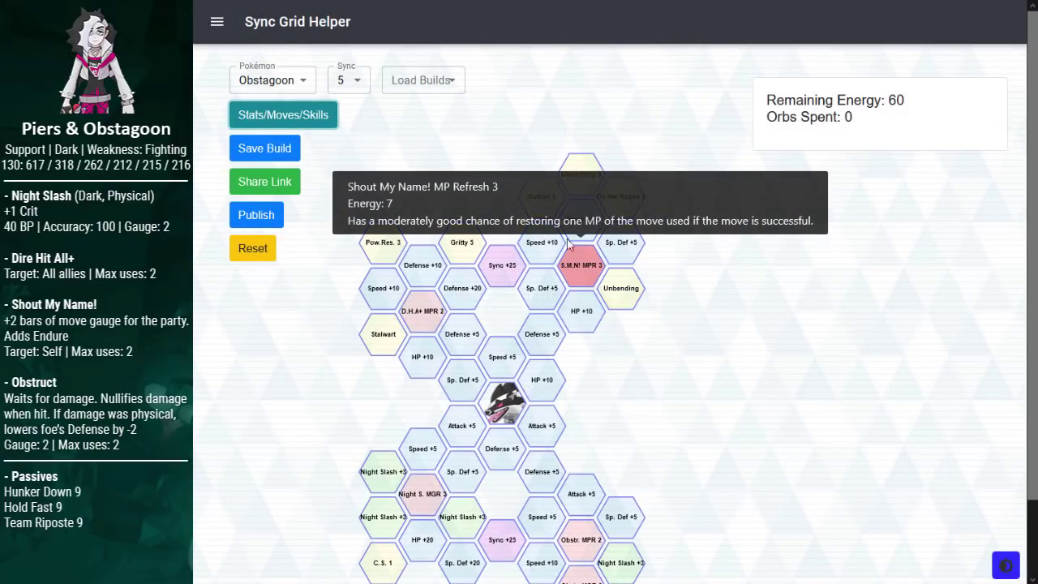
Step: Reopen the details, compare the descriptions of Shout My Name! and Obstruct, and collapse both
left_click(328, 114)
scroll(533, 260, "down", 2)
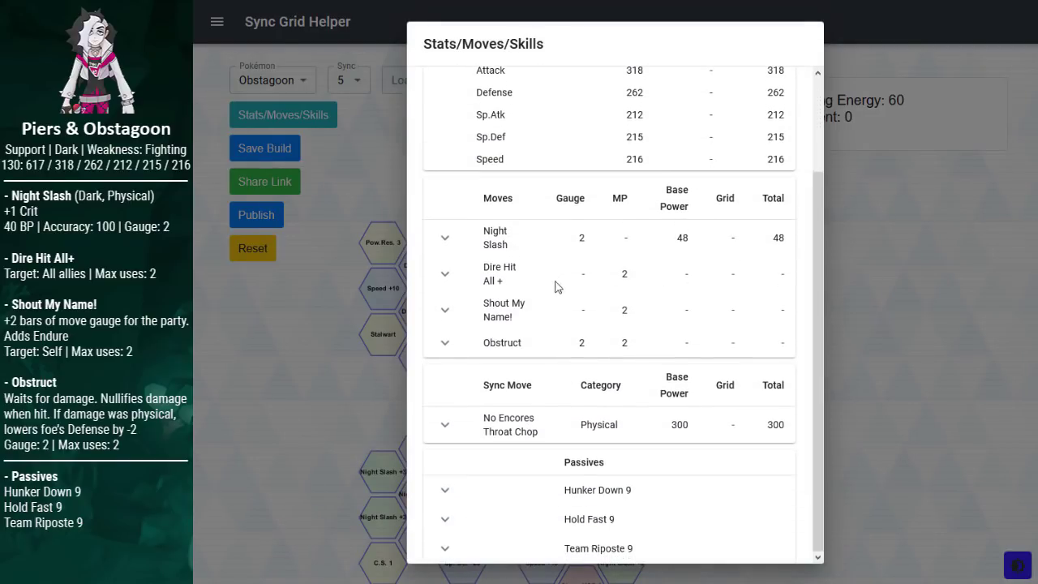
left_click(446, 312)
scroll(447, 320, "down", 3)
left_click(445, 344)
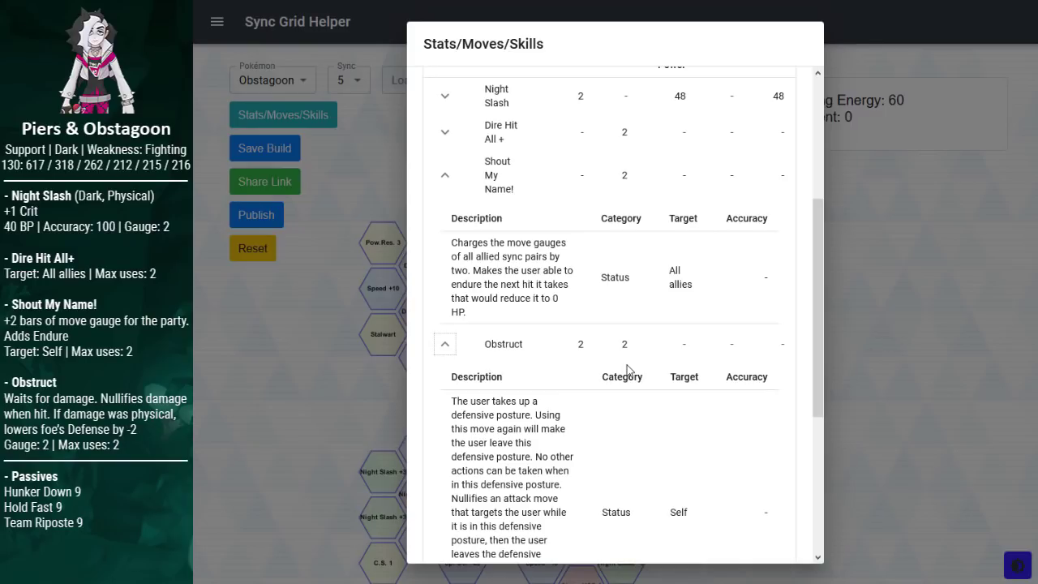
scroll(626, 367, "up", 5)
scroll(627, 365, "down", 6)
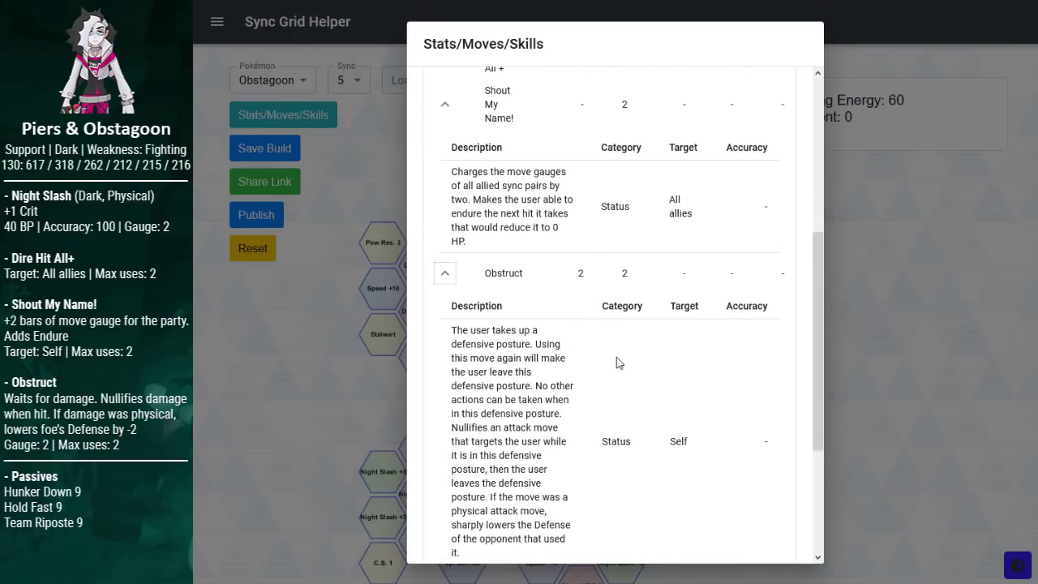
left_click(580, 217)
left_click(445, 275)
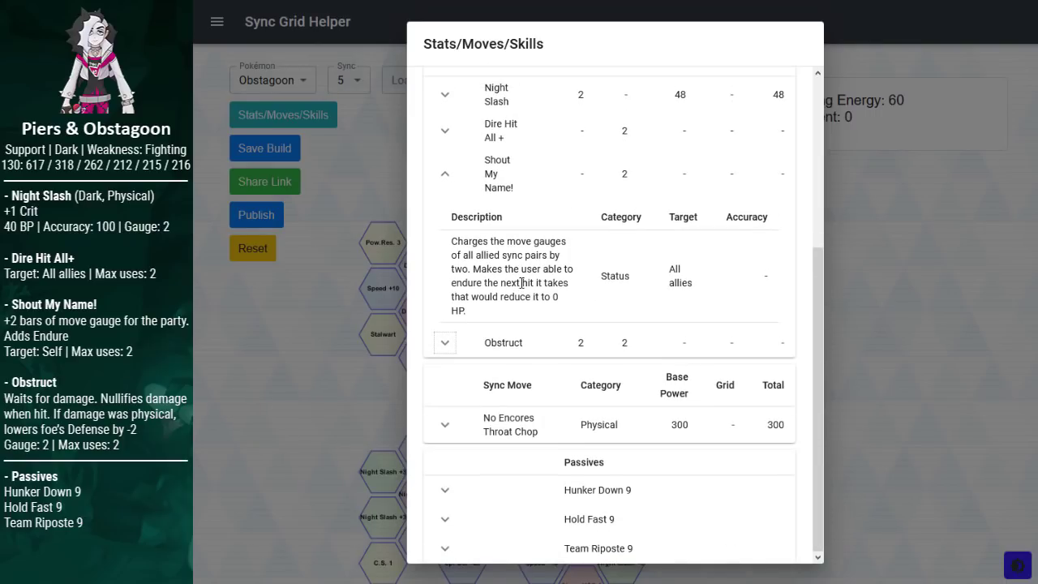
left_click(446, 175)
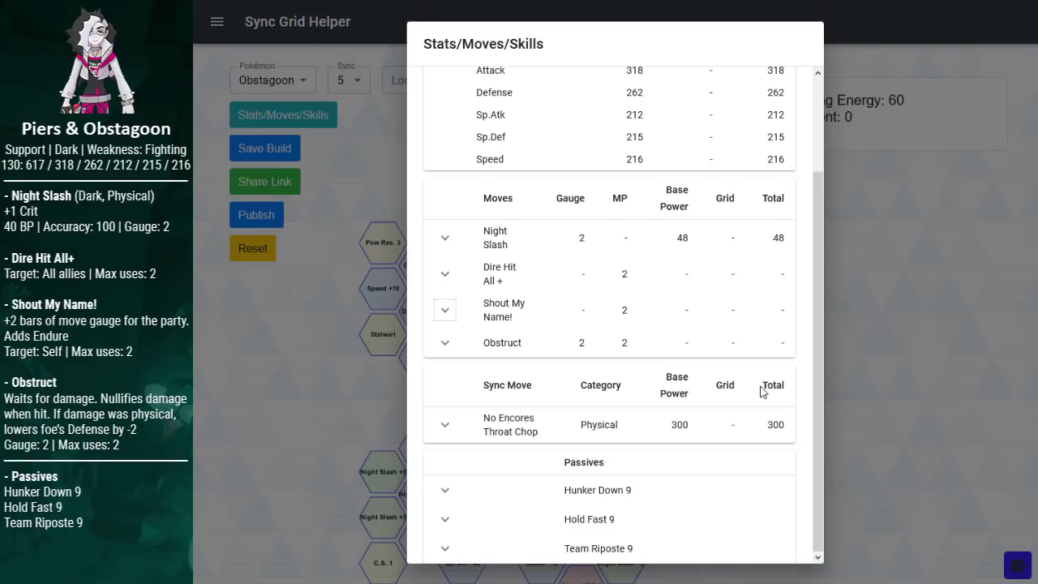
Step: Check the No Encores Throat Chop sync move and expand the descriptions of Obstagoon's three passives
scroll(763, 392, "up", 2)
scroll(762, 392, "down", 2)
left_click(444, 425)
left_click(444, 429)
left_click(444, 520)
left_click(445, 491)
scroll(600, 446, "down", 2)
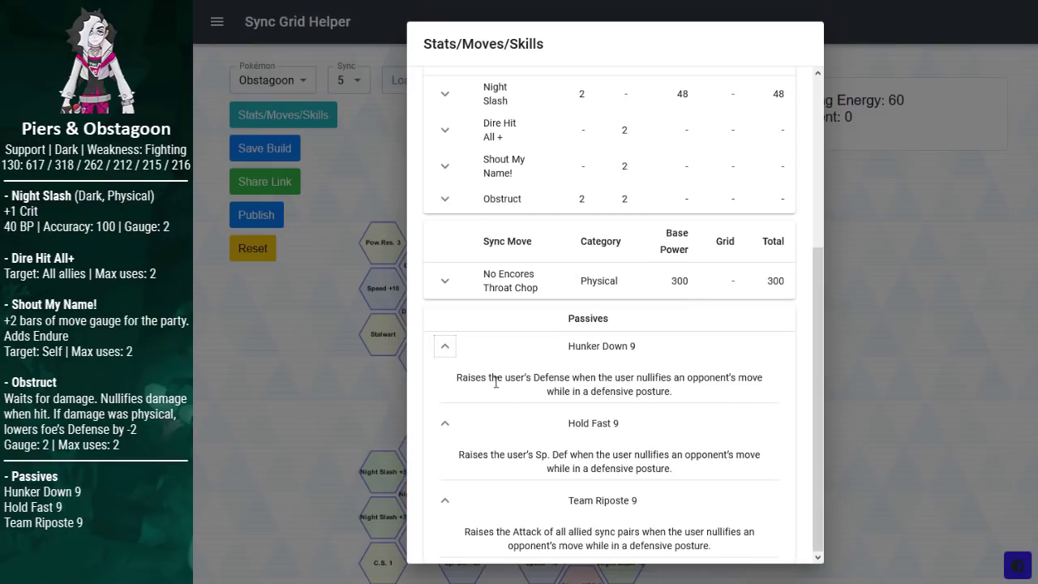
Step: Read Hunker Down 9, Hold Fast 9 and Team Riposte 9, highlighting their text, and collapse and close the details
left_click_drag(495, 381, 584, 388)
left_click(621, 384)
left_click_drag(484, 455, 591, 474)
left_click(608, 481)
left_click_drag(712, 546, 477, 527)
left_click(610, 497)
left_click(445, 423)
left_click(445, 498)
left_click(444, 444)
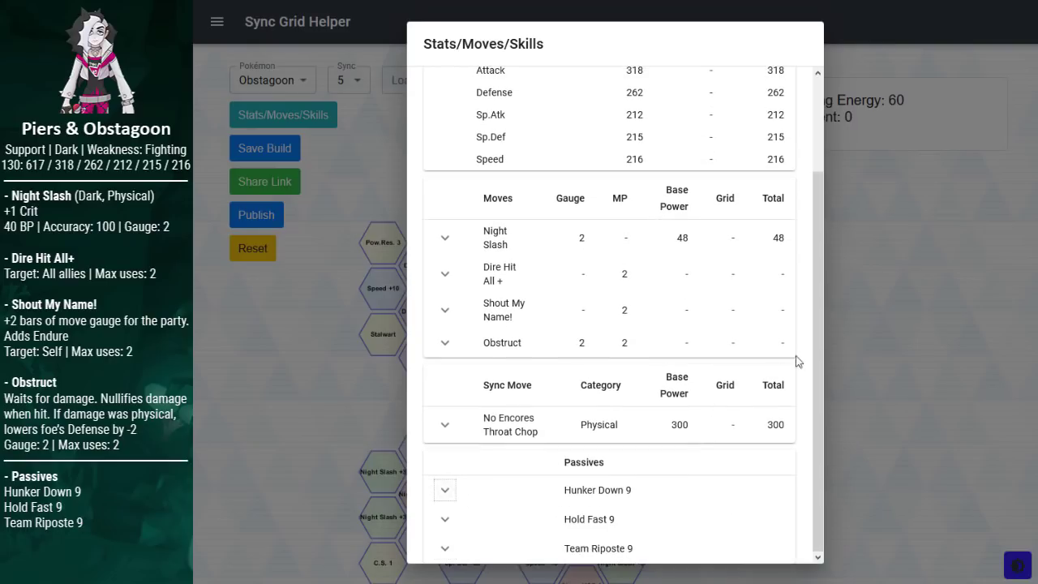
left_click(869, 316)
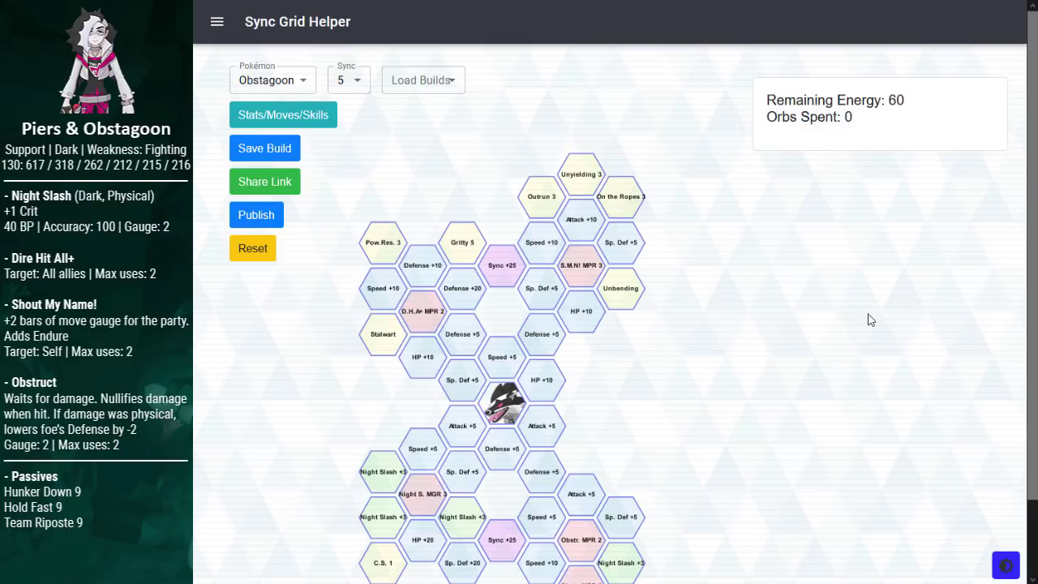
Step: Show the grid at sync level 1 and examine the MP Refresh tiles for Obstruct, Dire Hit All + and Shout My Name!
left_click(363, 87)
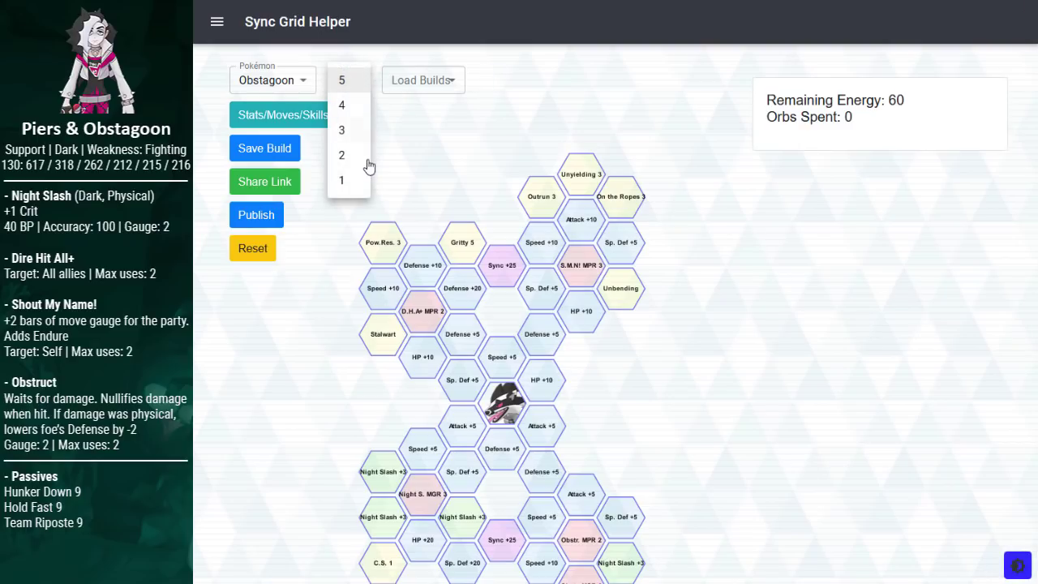
left_click(357, 181)
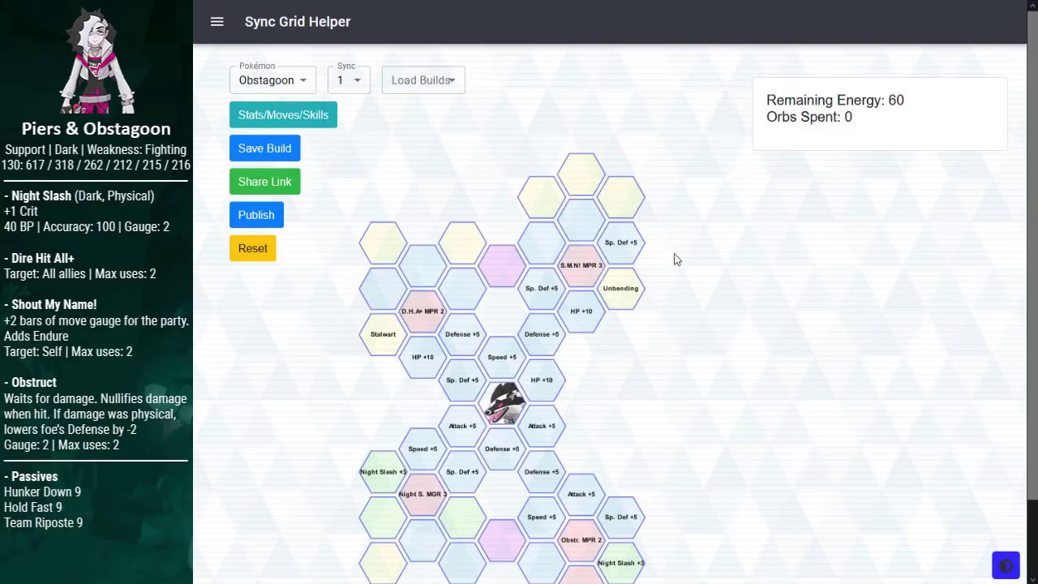
scroll(698, 266, "down", 1)
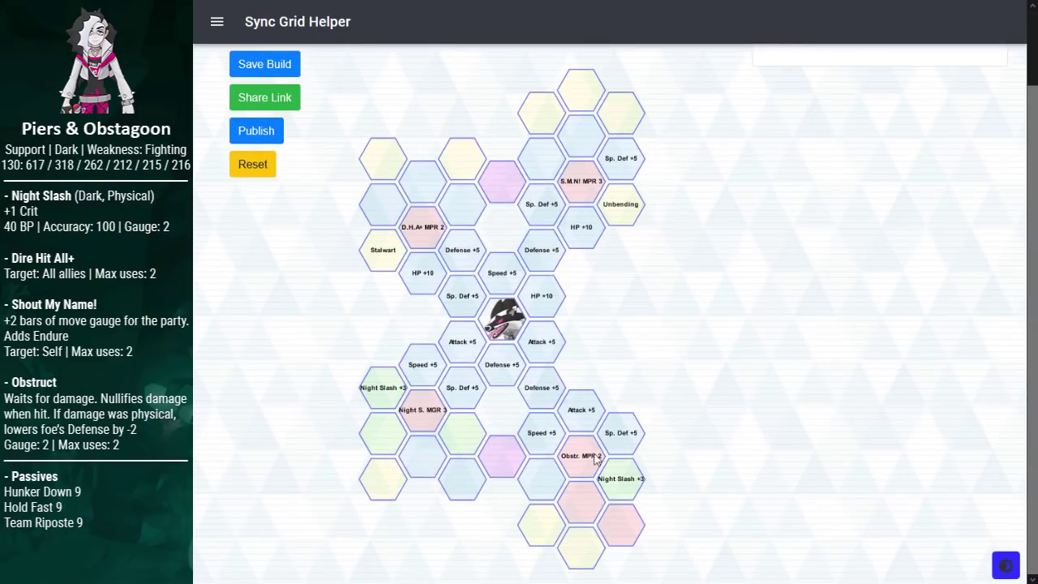
mouse_move(577, 459)
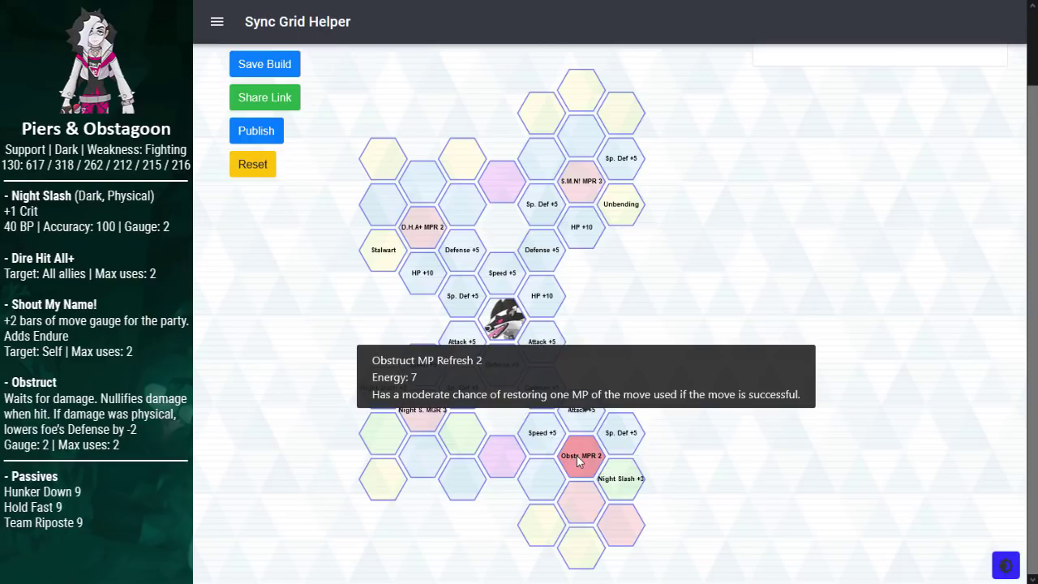
scroll(577, 455, "up", 1)
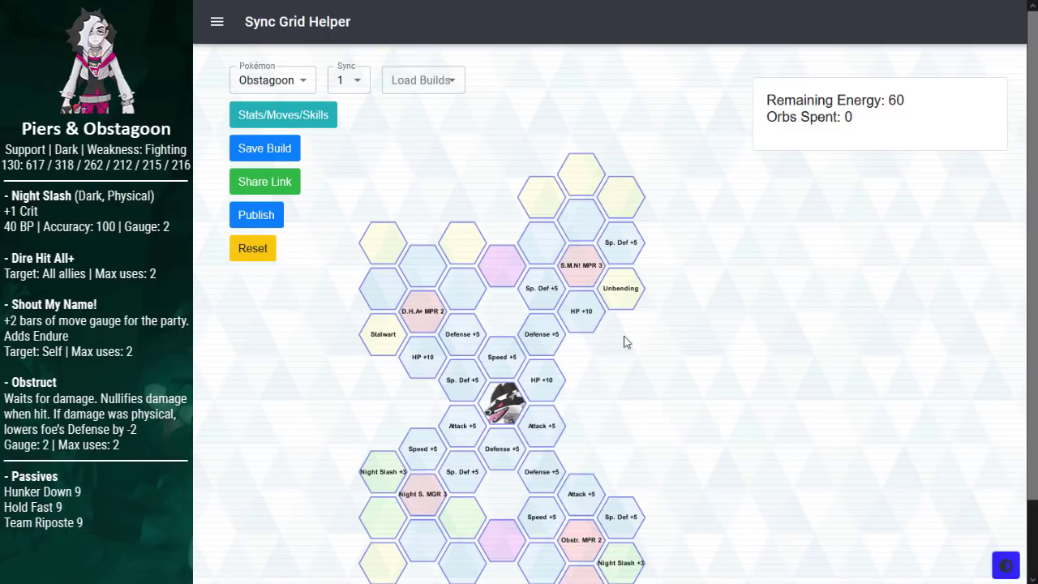
scroll(670, 354, "down", 1)
scroll(670, 355, "up", 1)
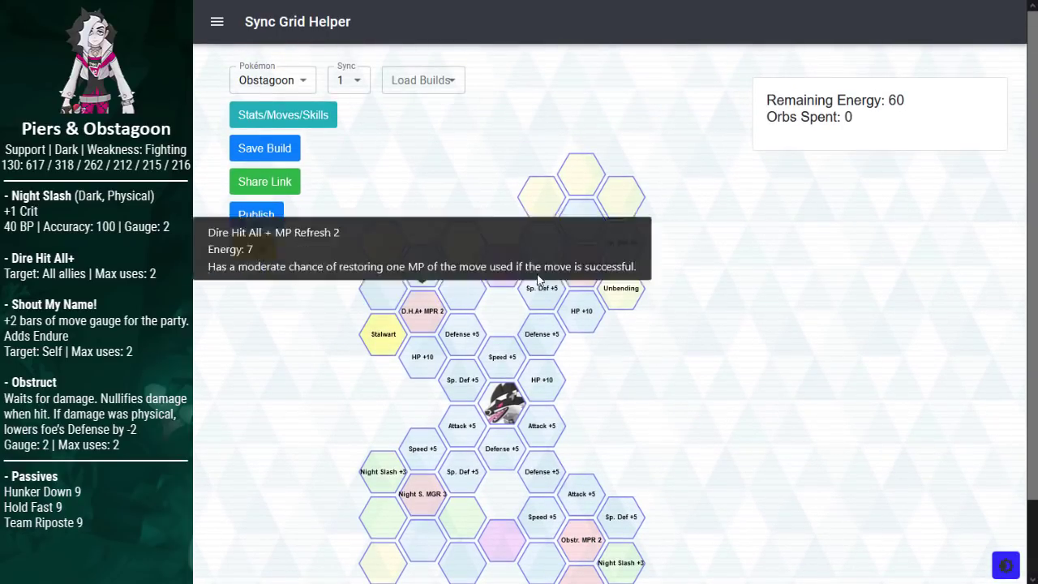
mouse_move(598, 276)
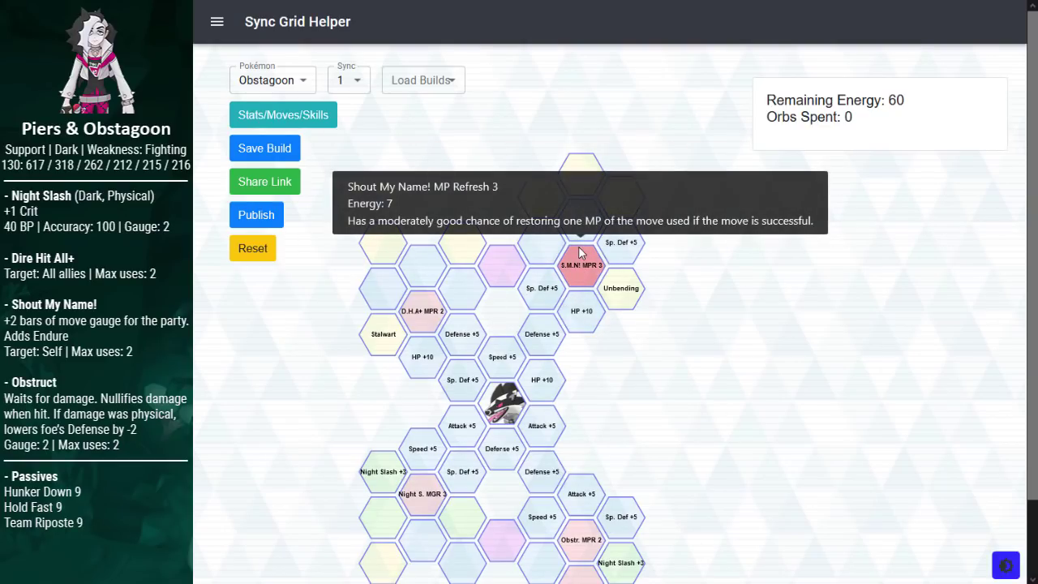
Step: Show the grid at sync level 2 and examine the Obstruct MP Refresh 2 and Move Gauge Refresh 3 tiles
left_click(345, 79)
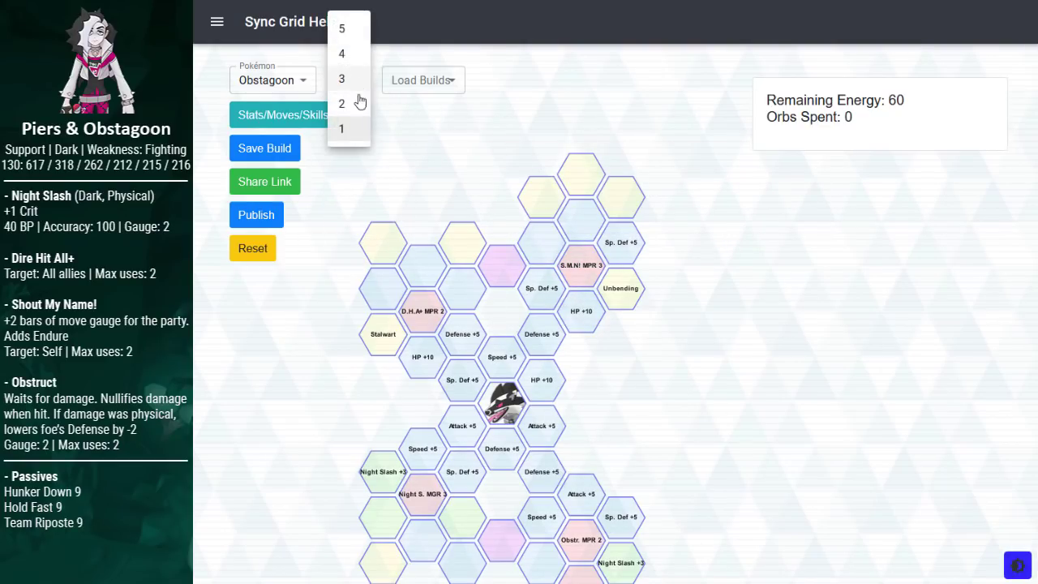
left_click(353, 110)
scroll(586, 174, "down", 1)
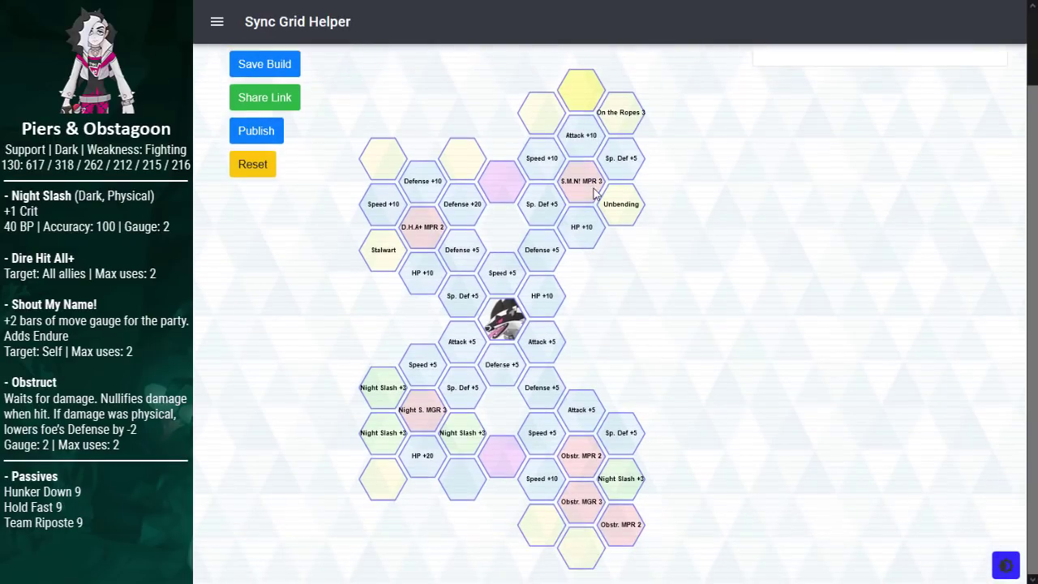
left_click(642, 472)
left_click(622, 526)
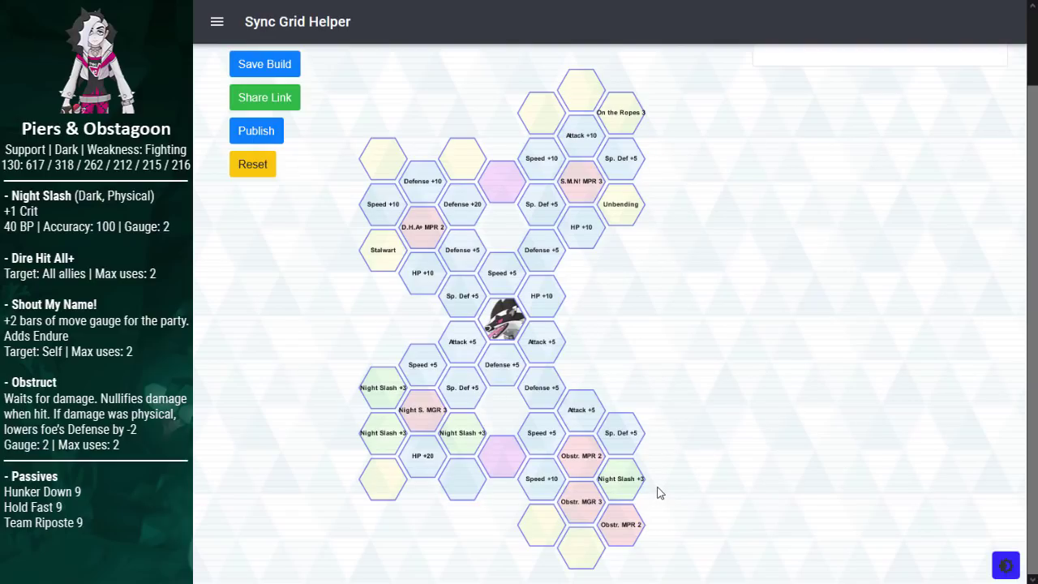
mouse_move(572, 507)
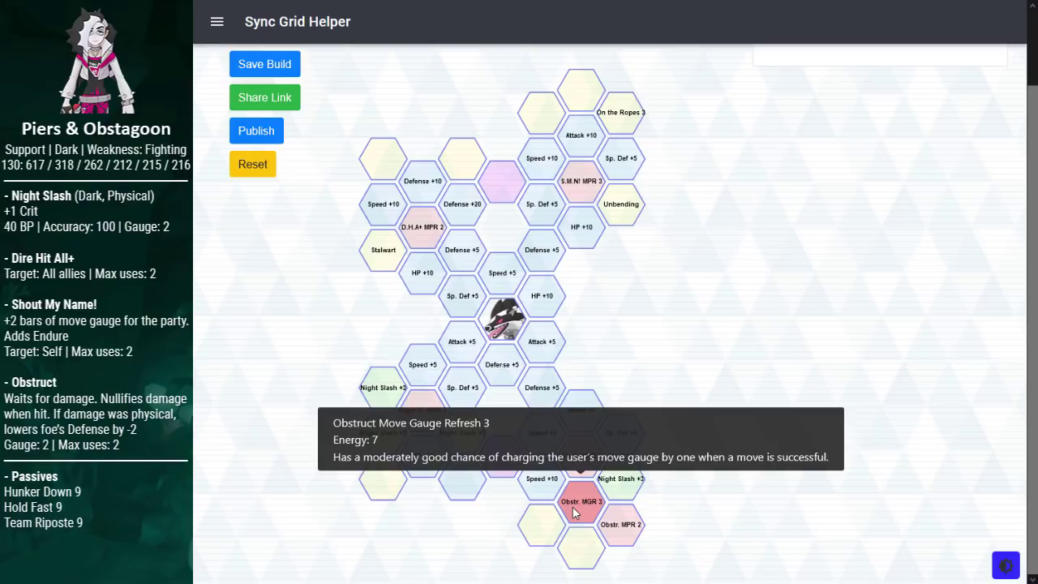
Step: Activate the connected Sp. Def +5, Defense +5, Defense +20 and Defense +10 tiles and check the total Defense stat
left_click(468, 237)
left_click(462, 205)
left_click(423, 180)
scroll(631, 396, "up", 2)
left_click(327, 120)
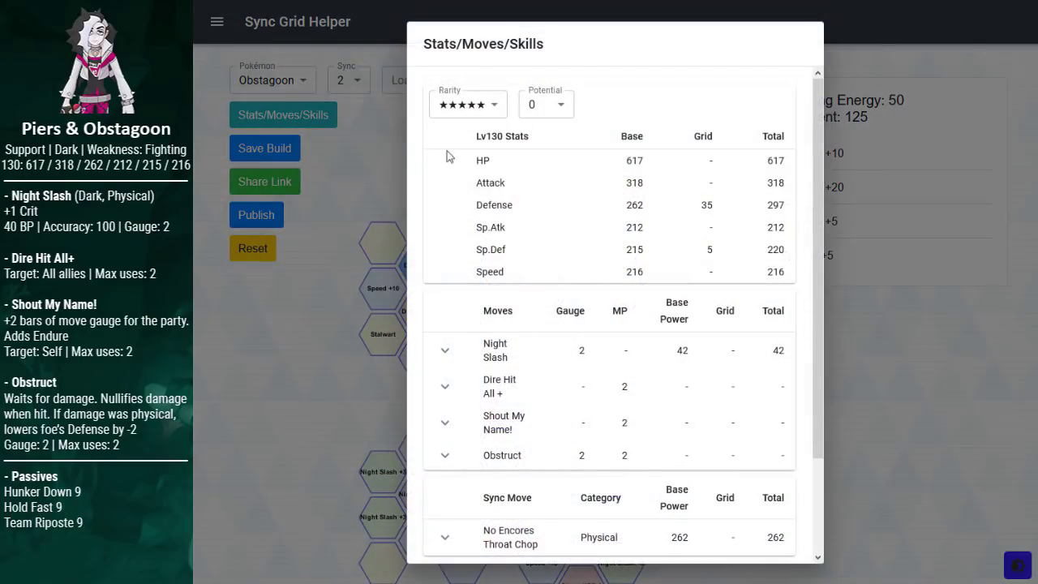
double_click(793, 210)
left_click(851, 216)
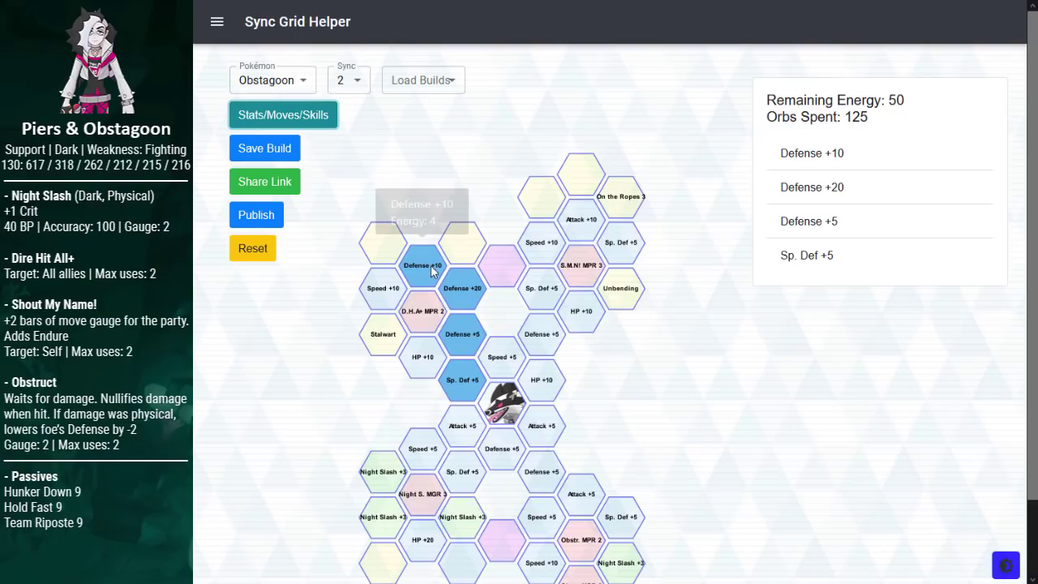
Step: Deselect the activated Defense and Sp. Def tiles and show the grid at sync level 3, checking Power Reserves 3
left_click(462, 287)
left_click(462, 337)
left_click(349, 80)
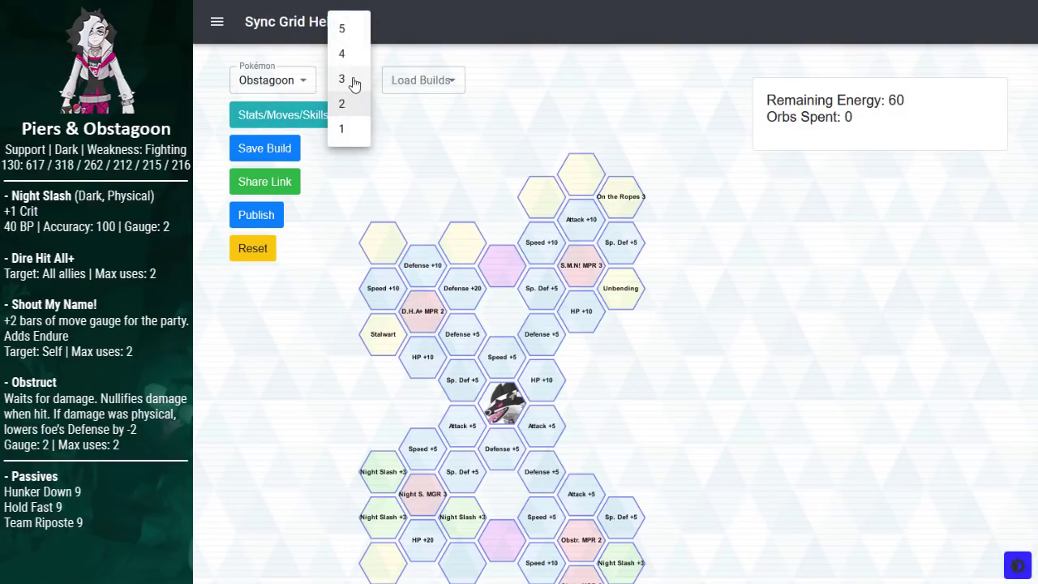
left_click(352, 79)
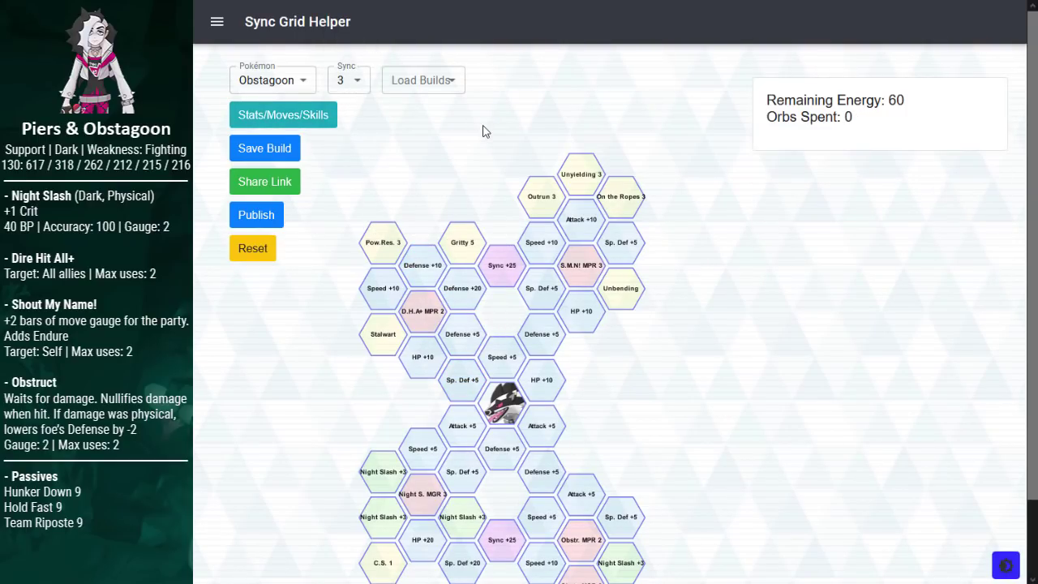
mouse_move(378, 235)
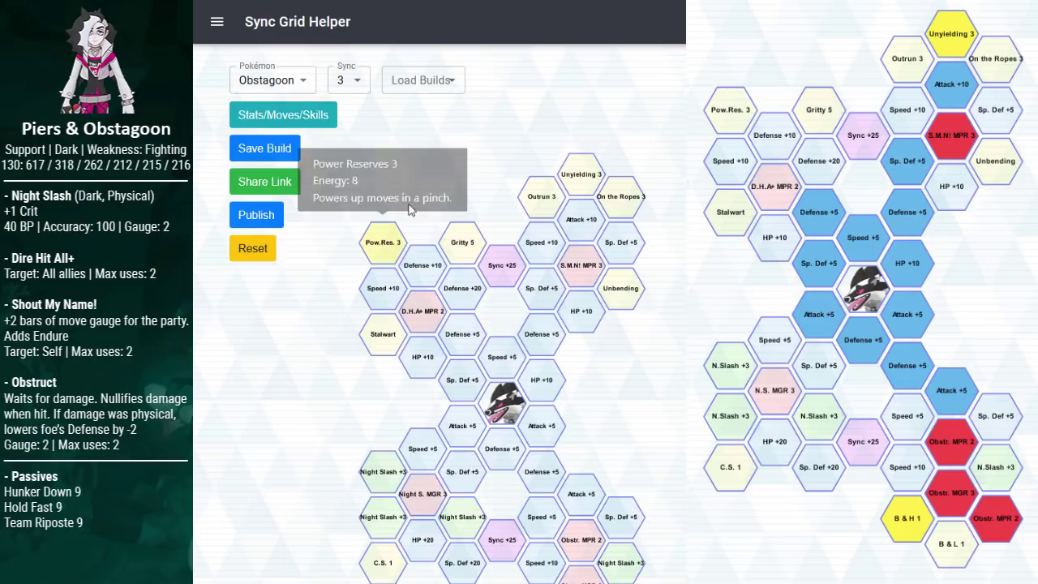
scroll(497, 228, "up", 1)
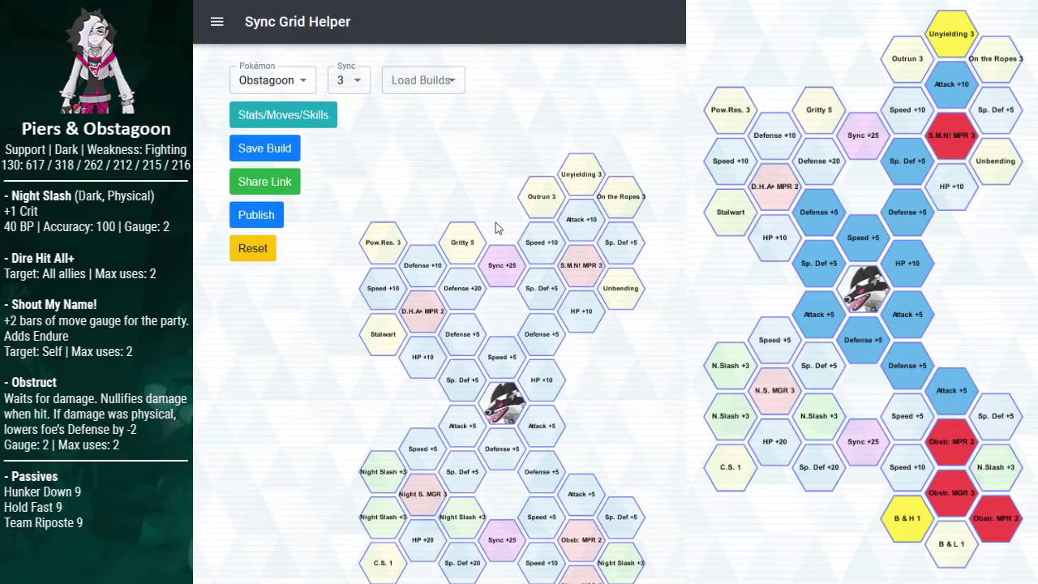
Step: Examine the descriptions of the Unyielding 3, Block and Lunge 1 and Block and Heal 1 tiles on the sync level 3 grid
mouse_move(497, 264)
mouse_move(594, 179)
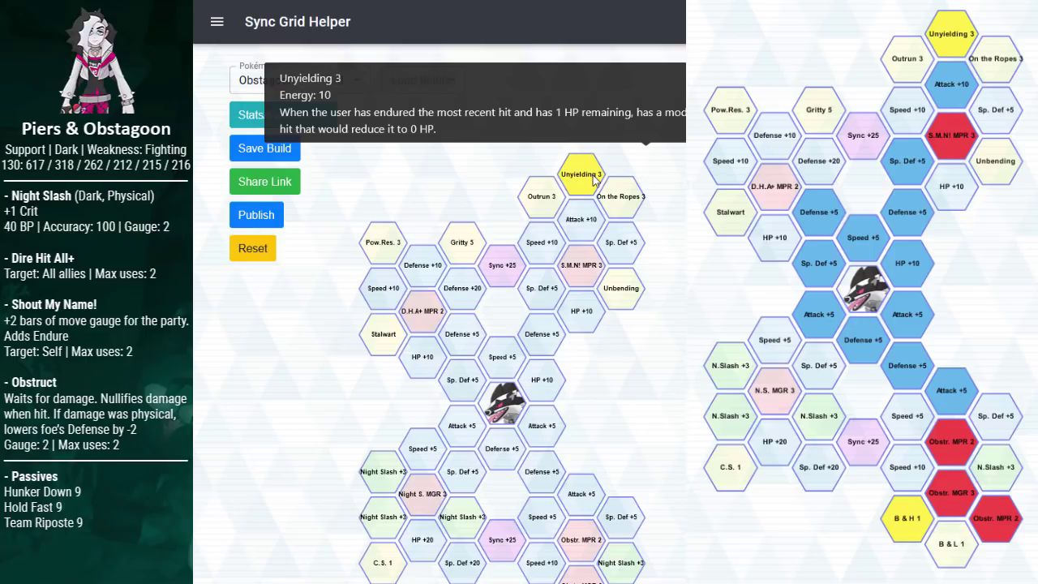
scroll(646, 243, "down", 1)
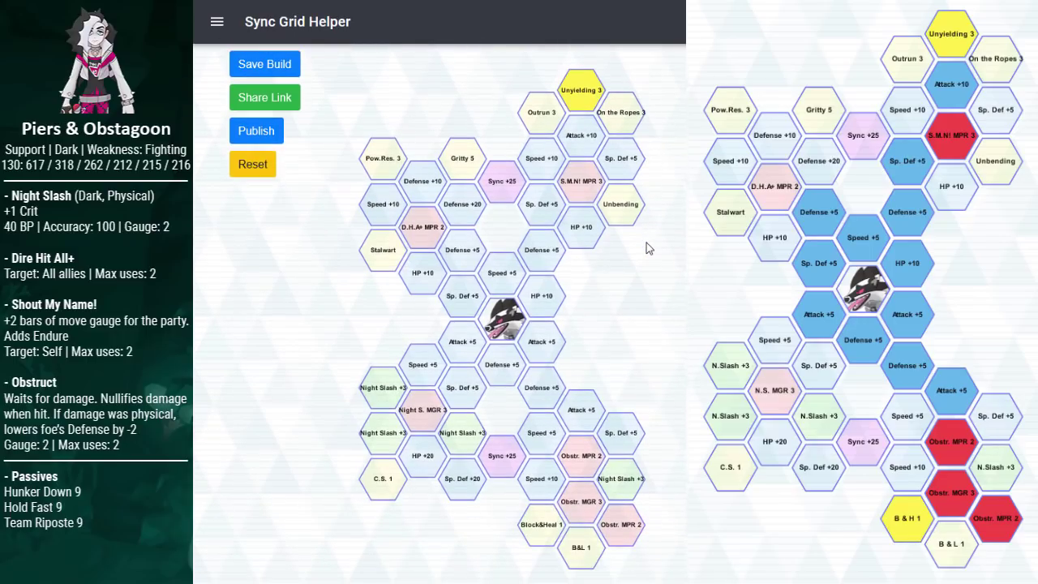
scroll(647, 243, "up", 1)
mouse_move(548, 196)
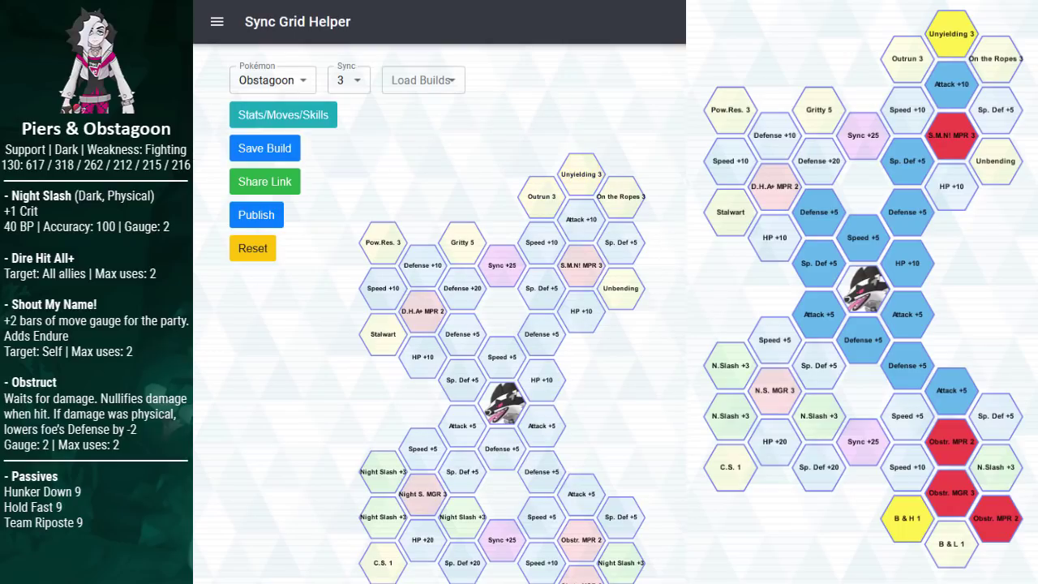
scroll(678, 360, "down", 1)
scroll(573, 386, "up", 1)
scroll(682, 327, "down", 1)
scroll(682, 327, "up", 1)
scroll(682, 327, "down", 1)
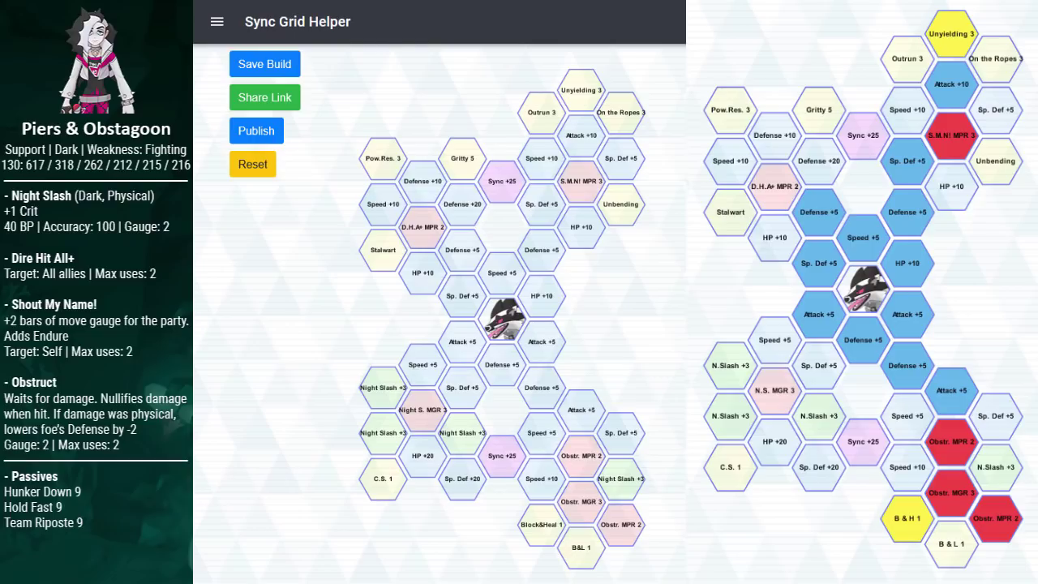
mouse_move(582, 549)
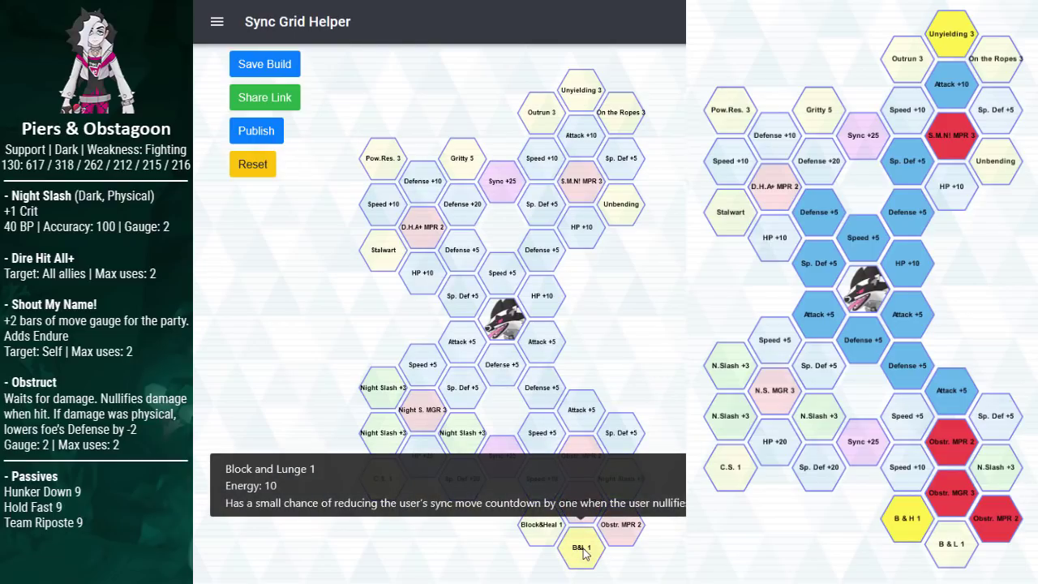
mouse_move(542, 539)
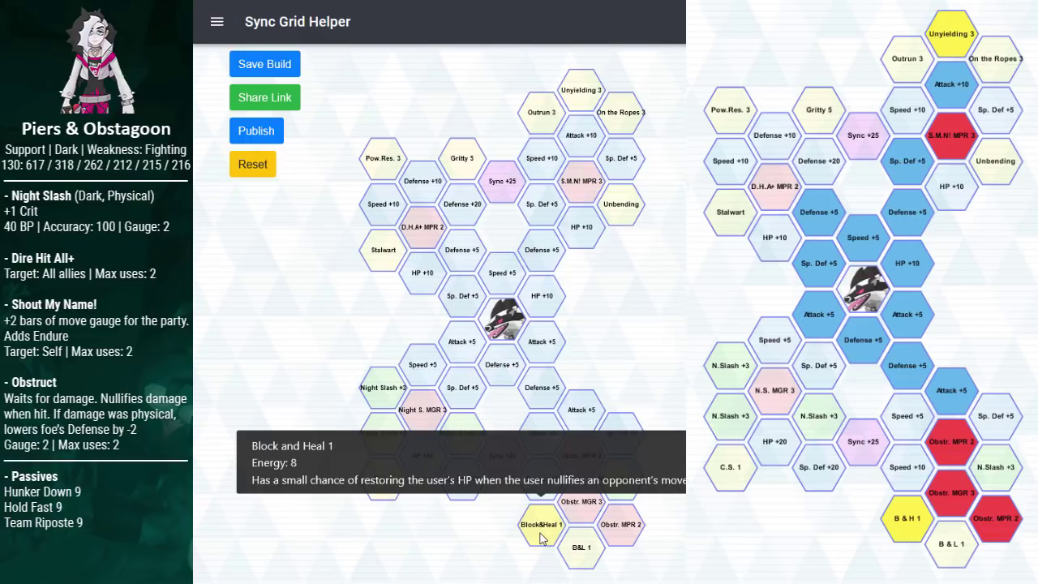
Step: Activate the Obstruct MP Refresh 2 tiles, Obstruct Move Gauge Refresh 3 and Block and Heal 1 with the connecting Attack +5 and Defense +5 tiles
left_click(581, 409)
left_click(581, 456)
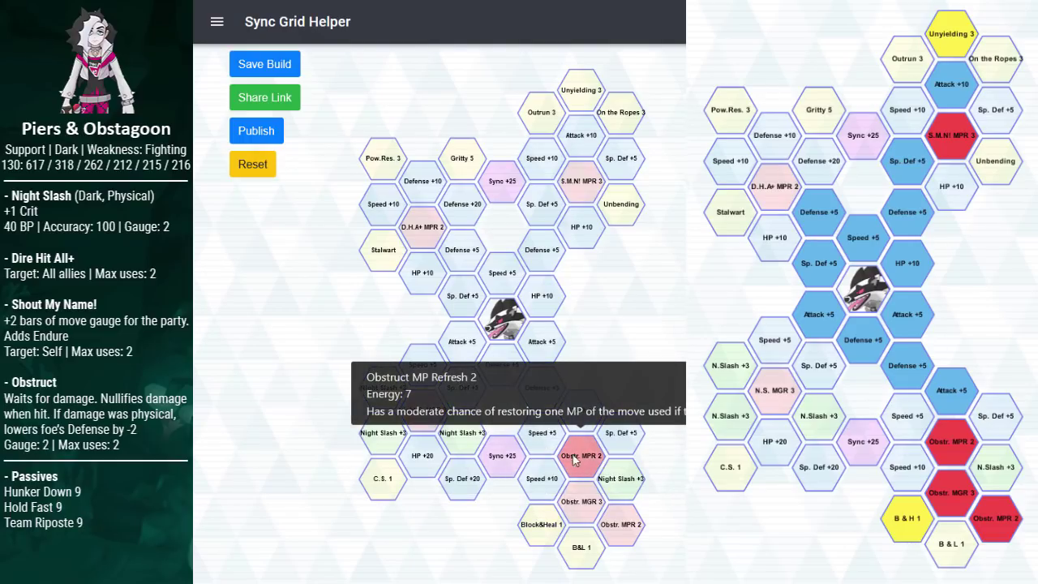
left_click(581, 501)
left_click(618, 523)
left_click(542, 525)
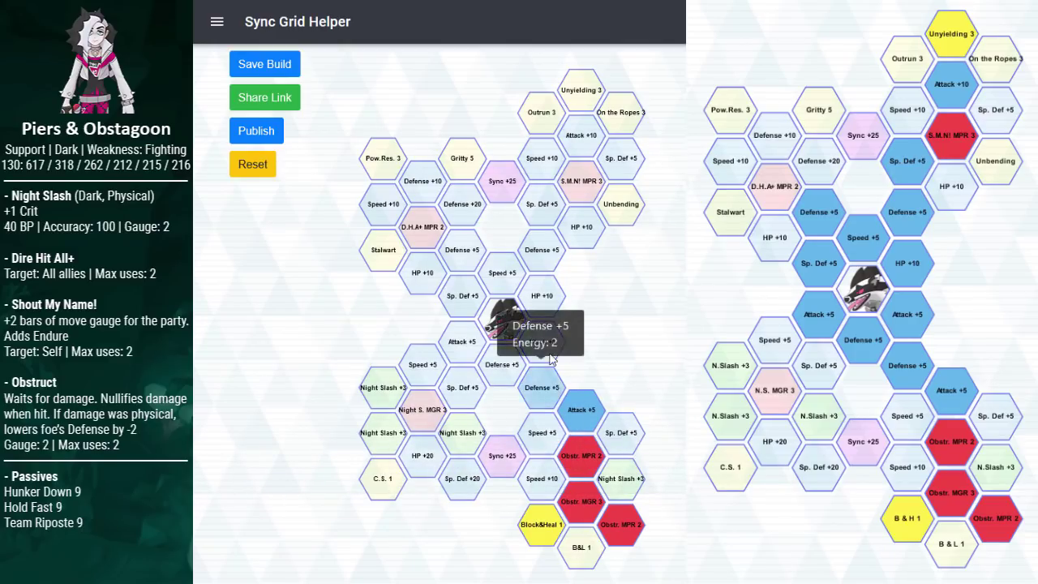
left_click(541, 387)
left_click(542, 341)
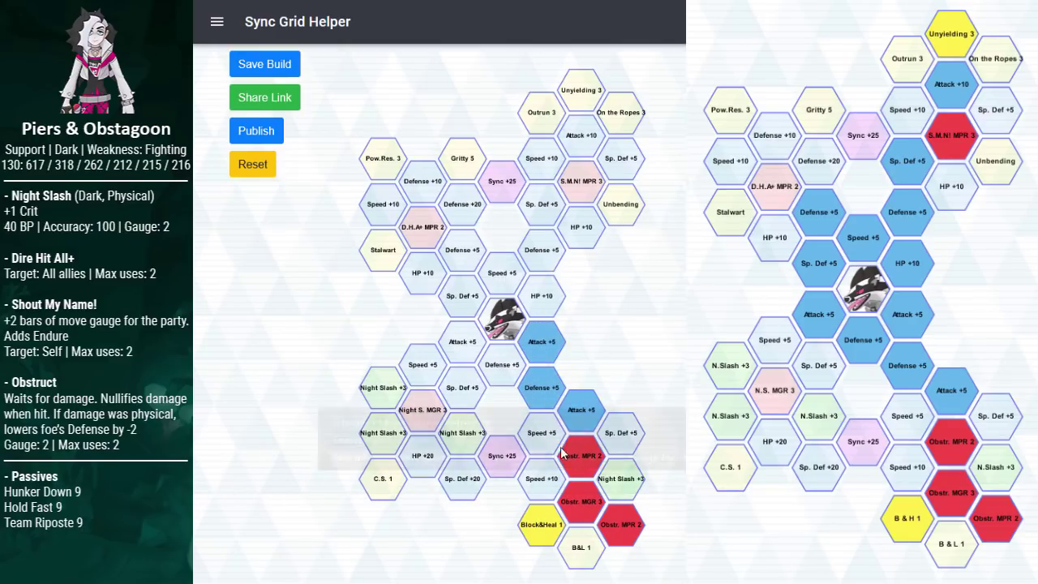
Step: Deselect the activated Block and Heal 1, Obstruct refresh, Attack +5 and Defense +5 tiles
left_click(542, 537)
left_click(626, 527)
left_click(584, 498)
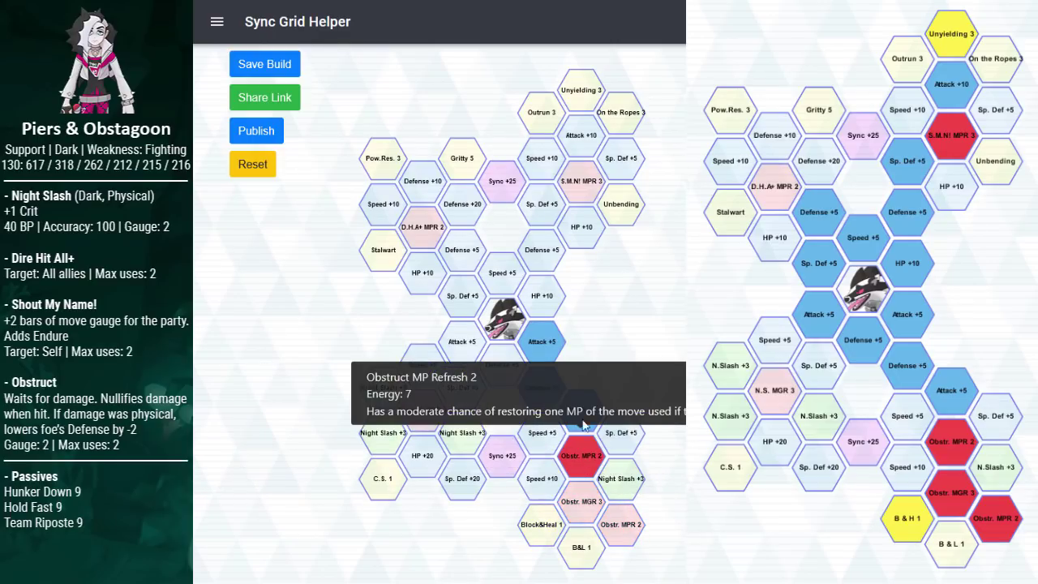
left_click(581, 456)
left_click(582, 410)
left_click(542, 388)
left_click(542, 342)
scroll(542, 341, "up", 1)
scroll(439, 324, "down", 1)
scroll(439, 325, "up", 2)
scroll(439, 325, "down", 1)
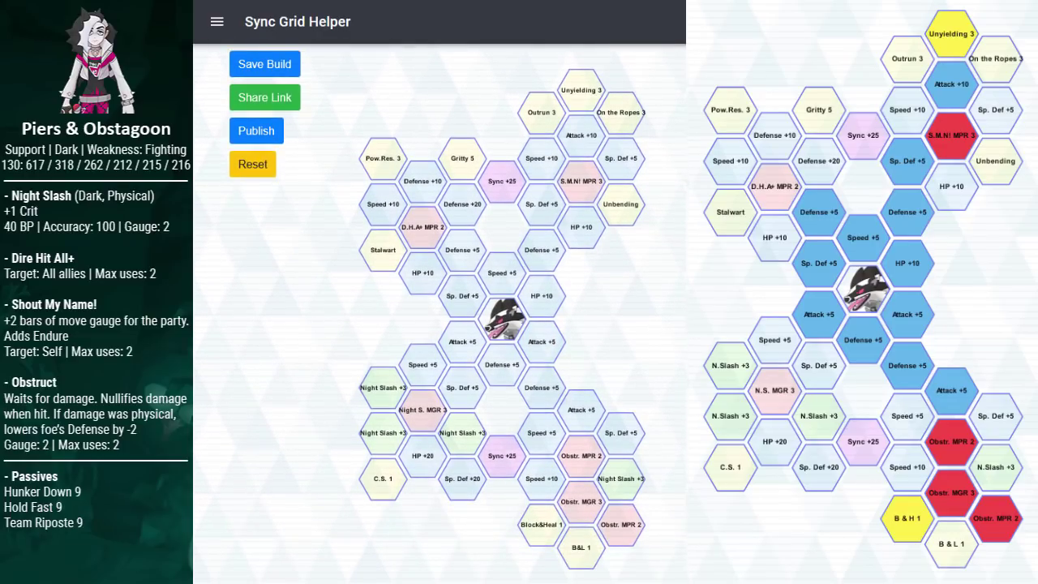
scroll(439, 325, "up", 1)
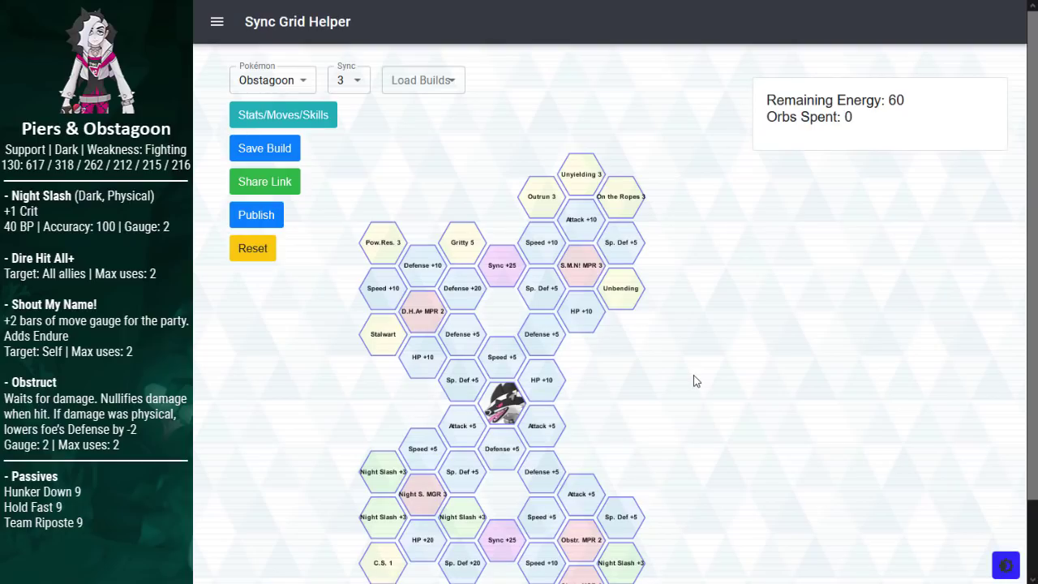
scroll(693, 375, "down", 1)
scroll(694, 374, "up", 1)
scroll(693, 376, "down", 1)
scroll(693, 376, "up", 1)
scroll(694, 377, "down", 1)
scroll(694, 376, "up", 1)
scroll(694, 380, "down", 1)
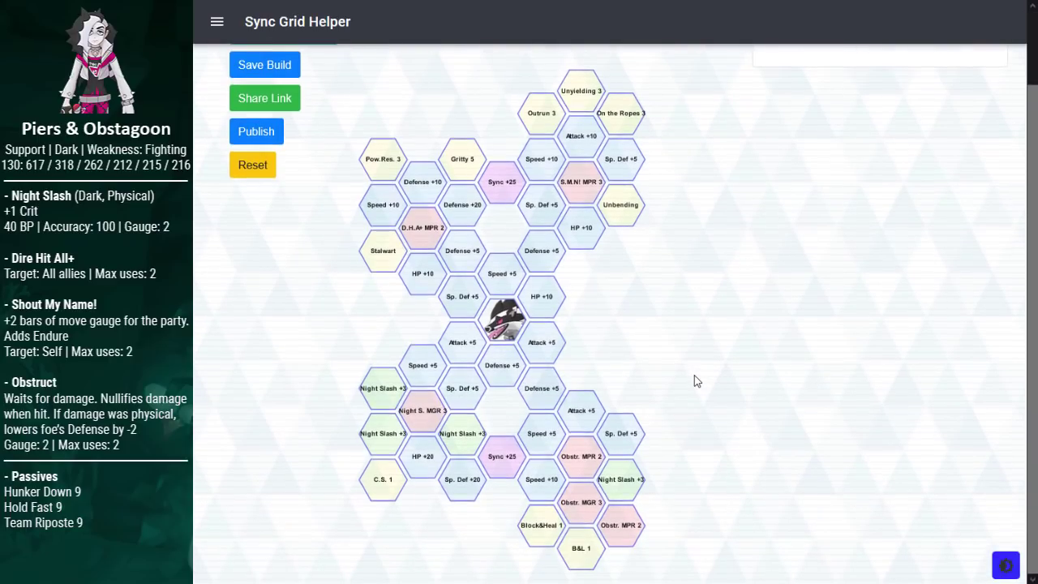
scroll(693, 379, "up", 1)
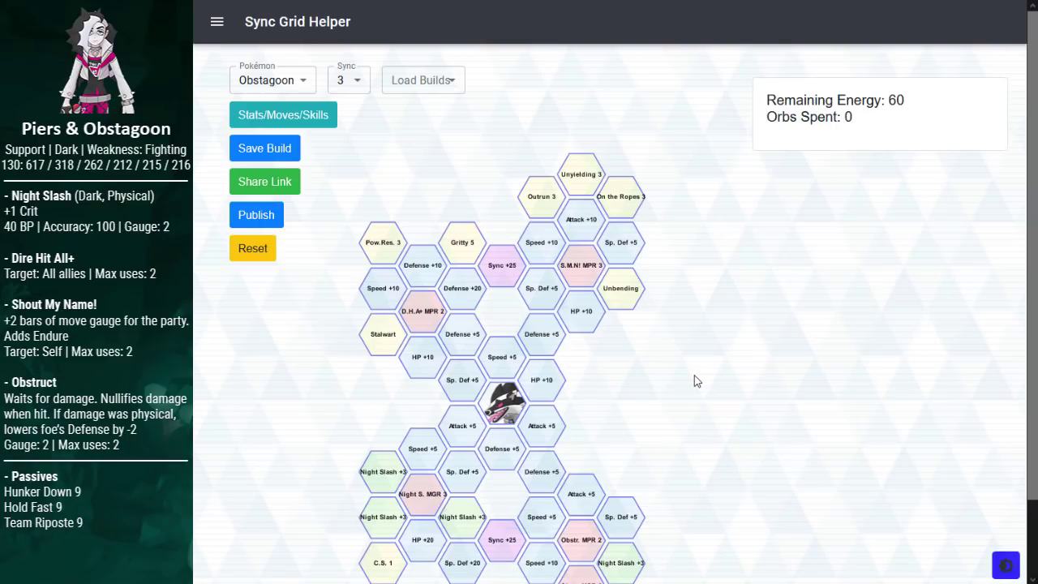
scroll(695, 381, "down", 1)
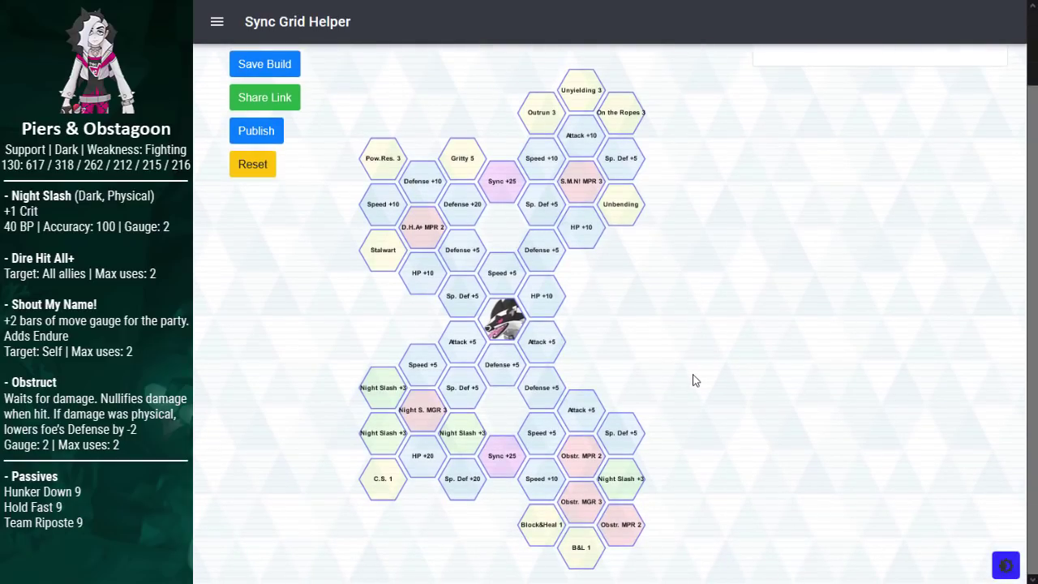
scroll(693, 381, "up", 1)
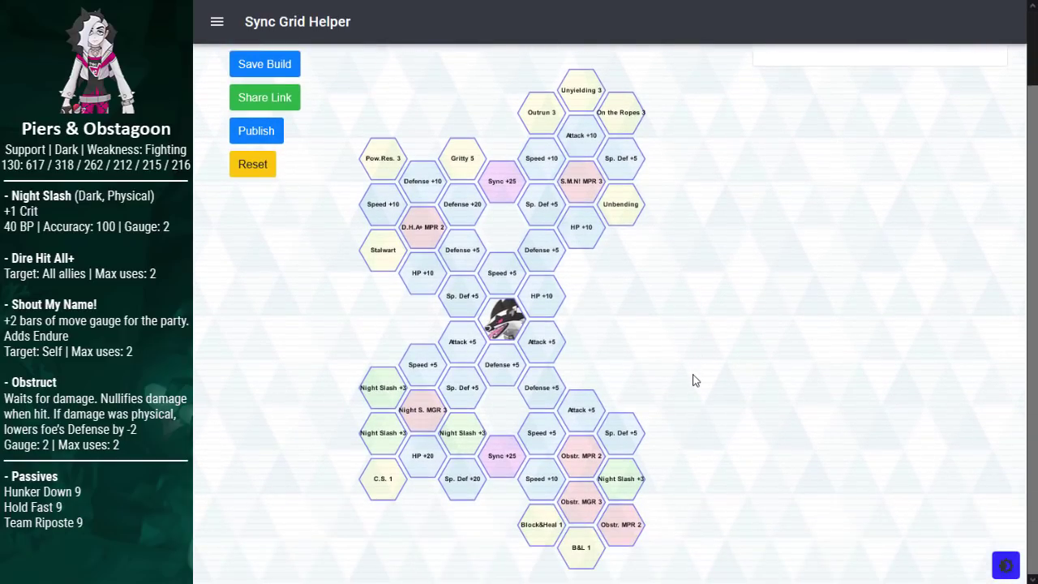